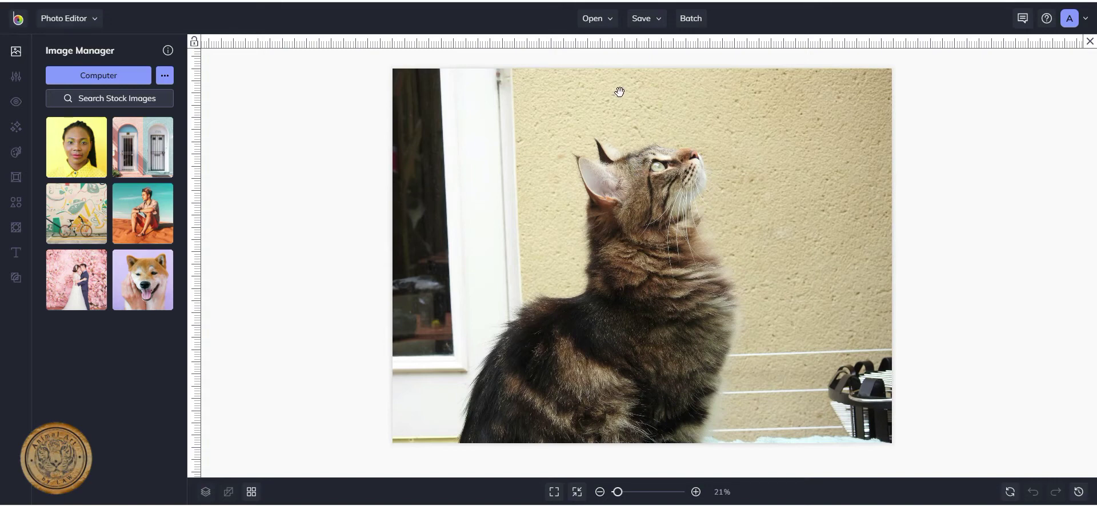
Open dark grey pastelmat.jpg from the computer as the base image
left_click(600, 24)
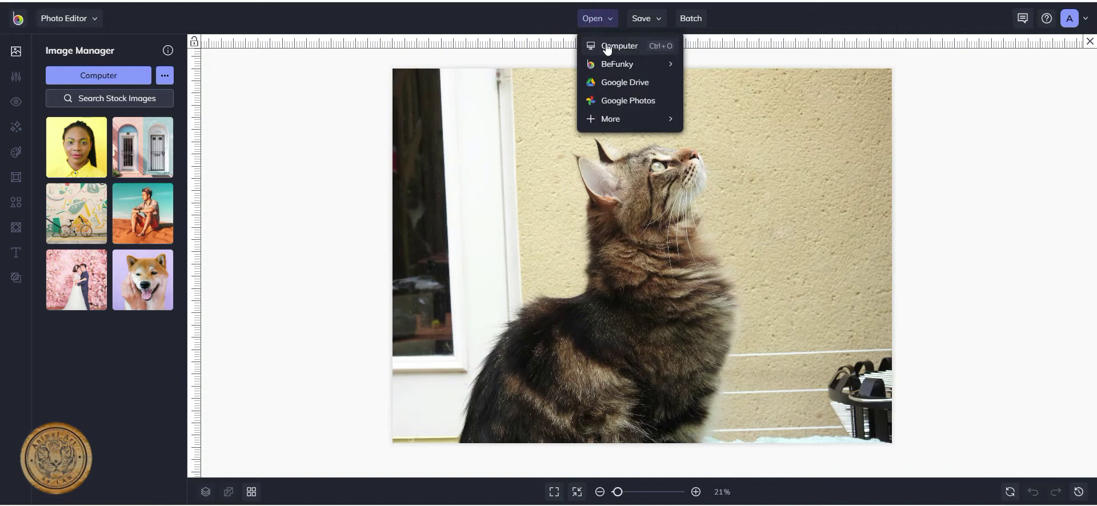
left_click(607, 47)
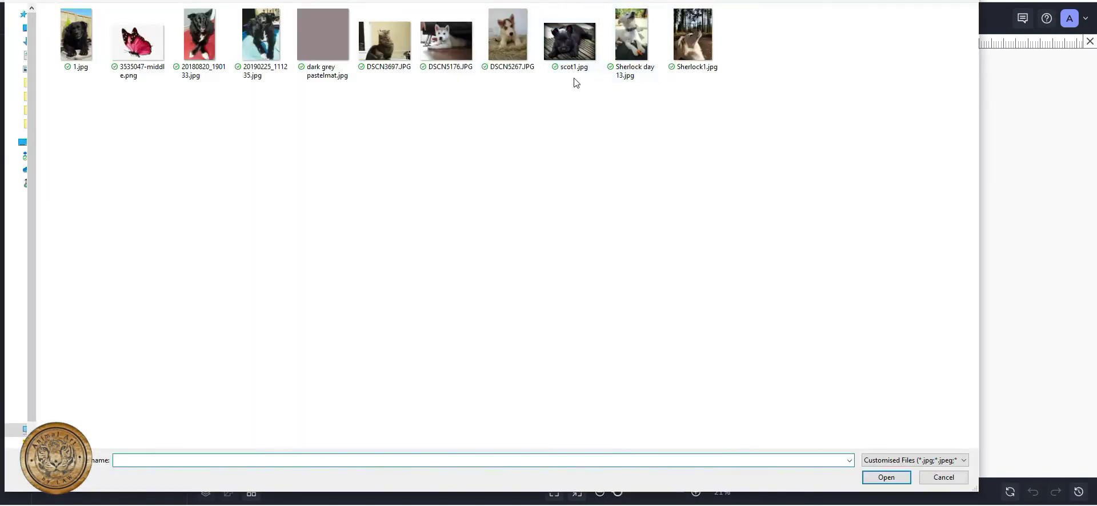
double_click(327, 37)
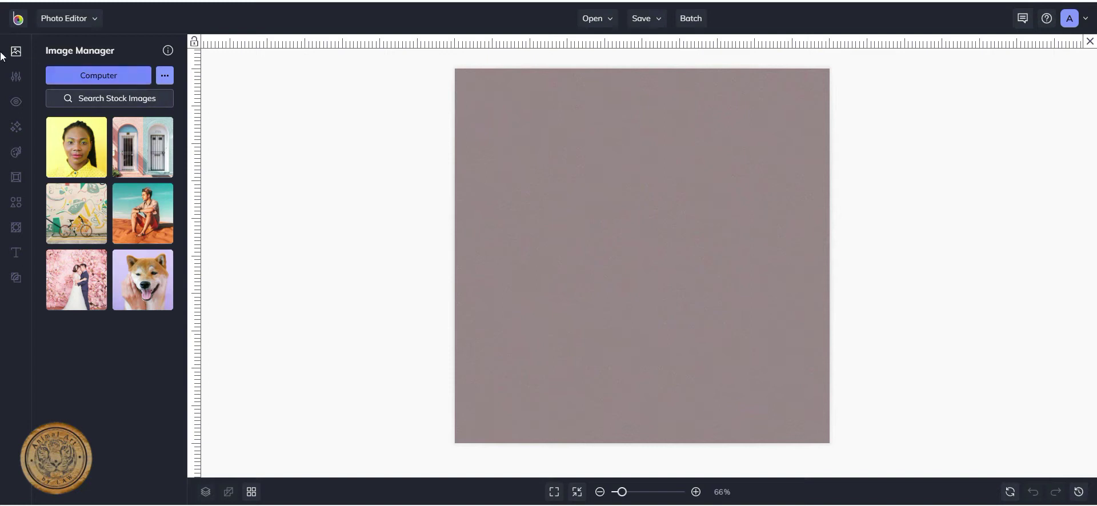
Import 3535047-middle.png, DSCN3697.JPG and Sherlock1.jpg from the computer into the Image Manager
mouse_move(17, 51)
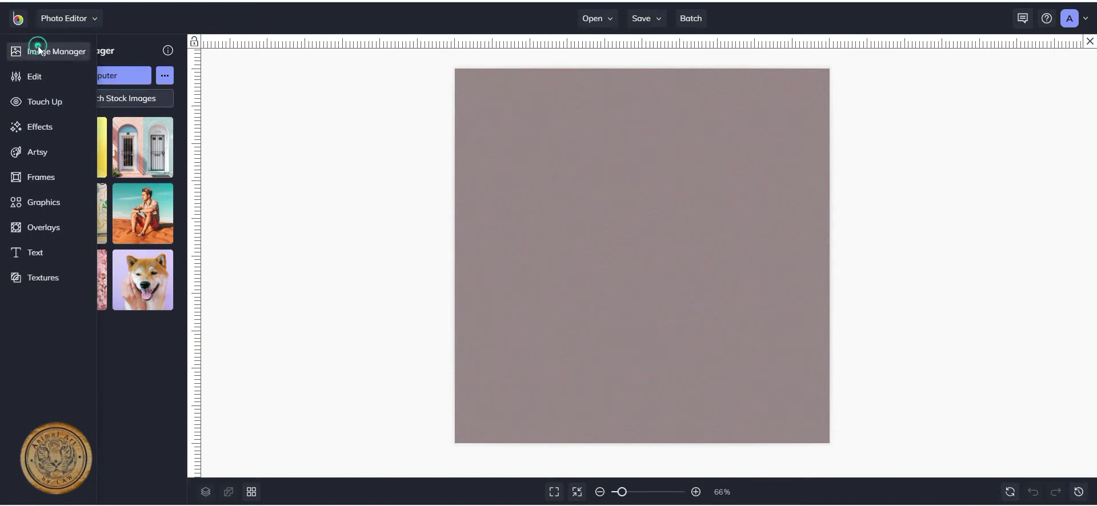
left_click(98, 76)
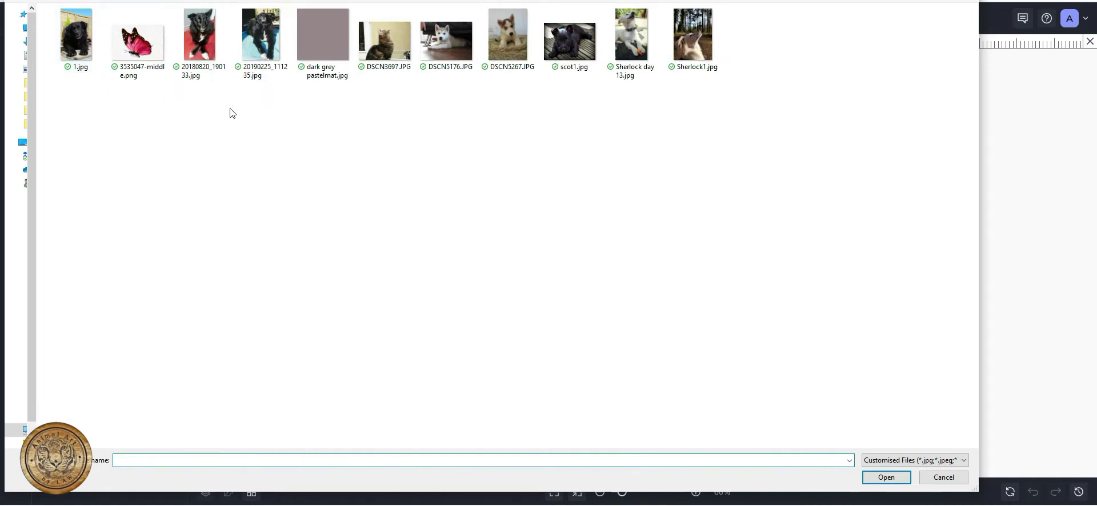
double_click(138, 47)
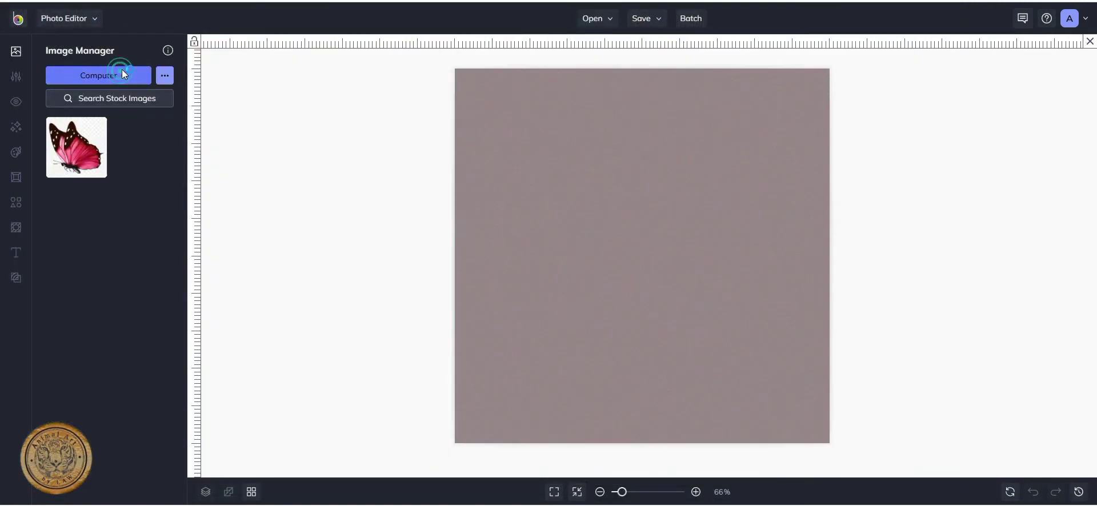
left_click(121, 74)
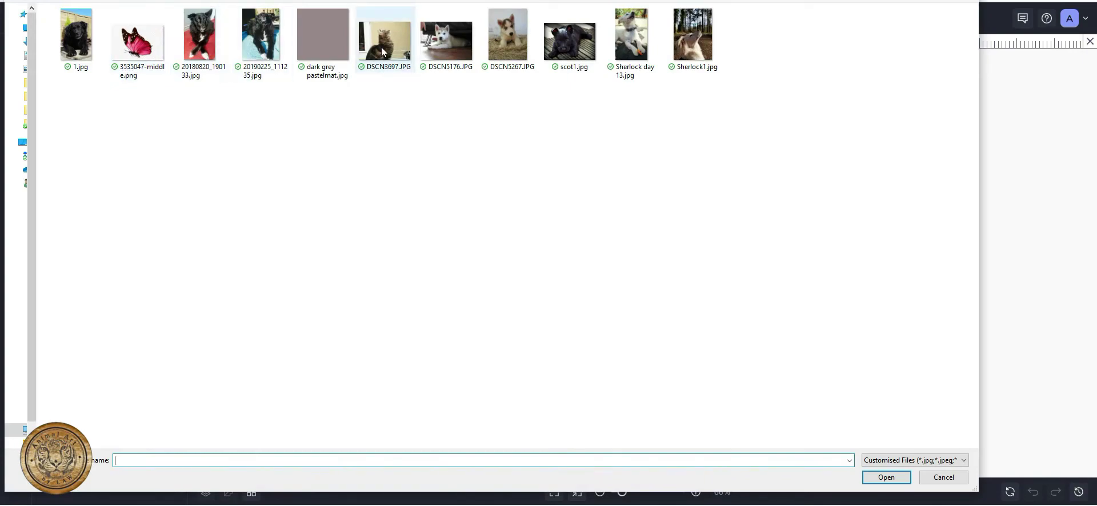
double_click(383, 42)
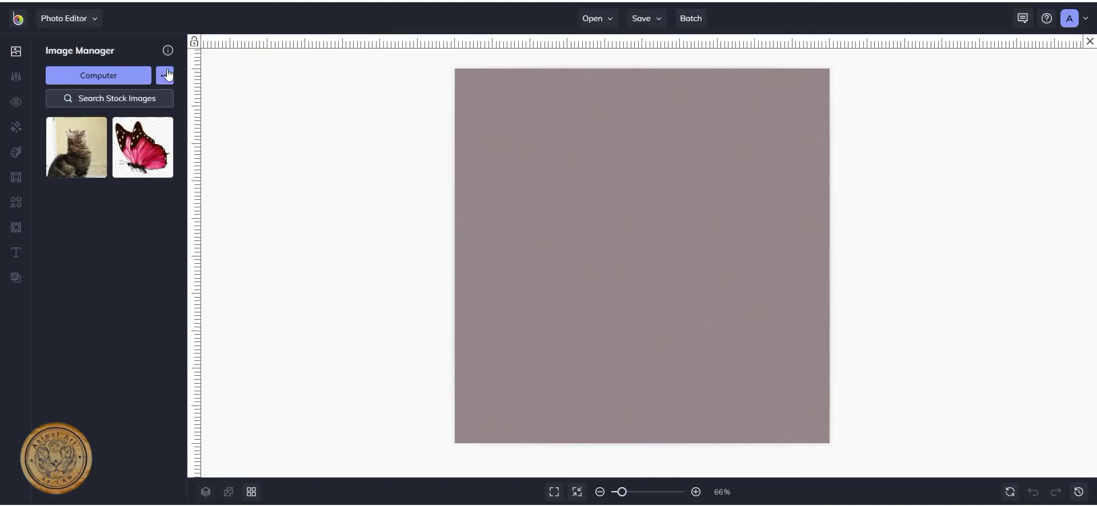
left_click(130, 73)
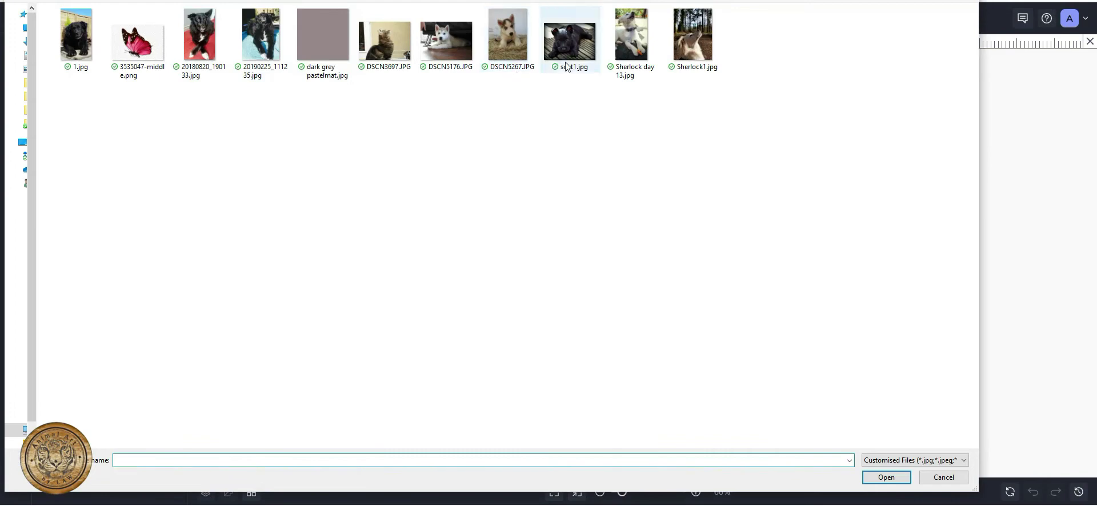
double_click(689, 44)
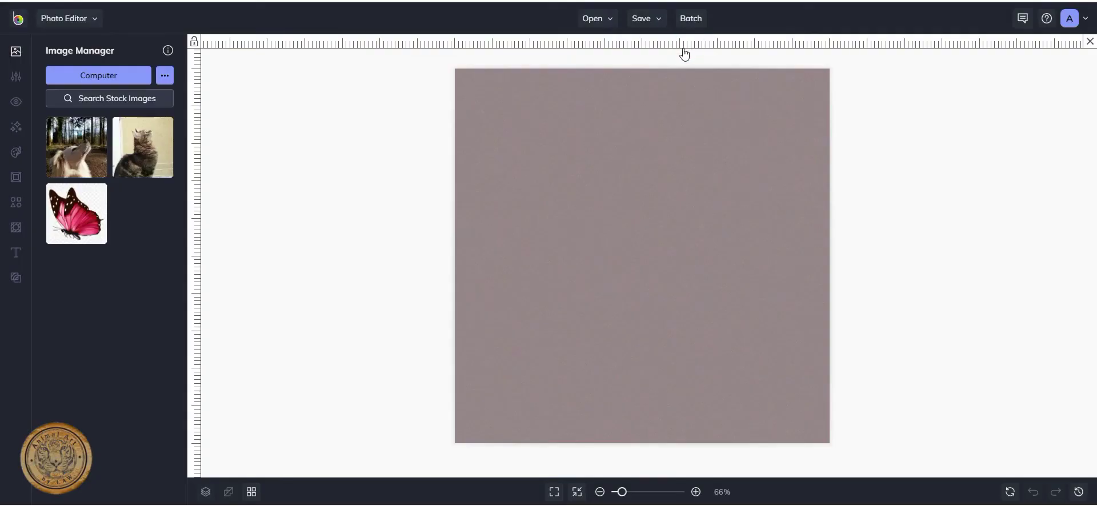
Add the cat photo from the Image Manager to the grey canvas as a layer
right_click(144, 135)
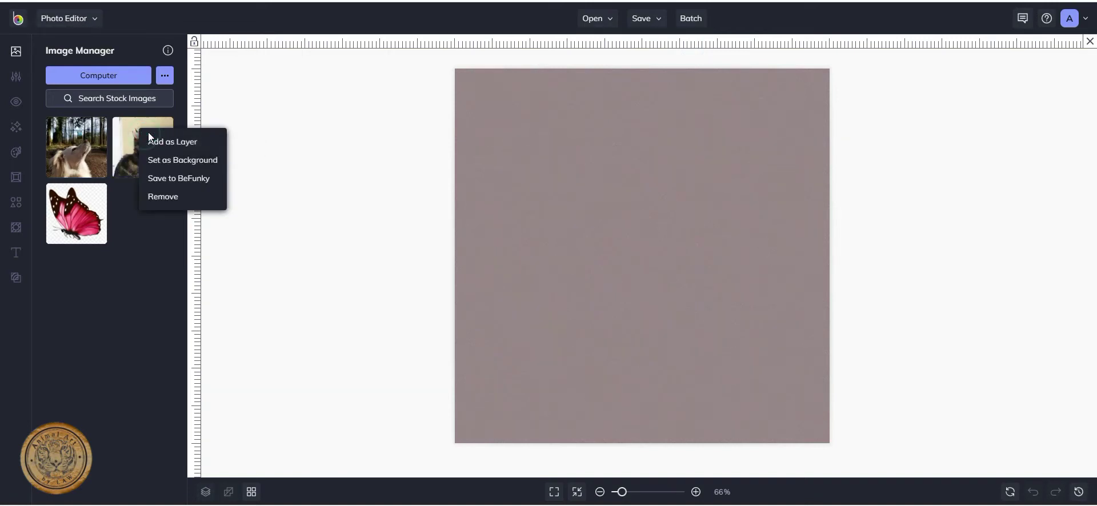
left_click(135, 135)
left_click_drag(135, 135, 153, 150)
right_click(154, 150)
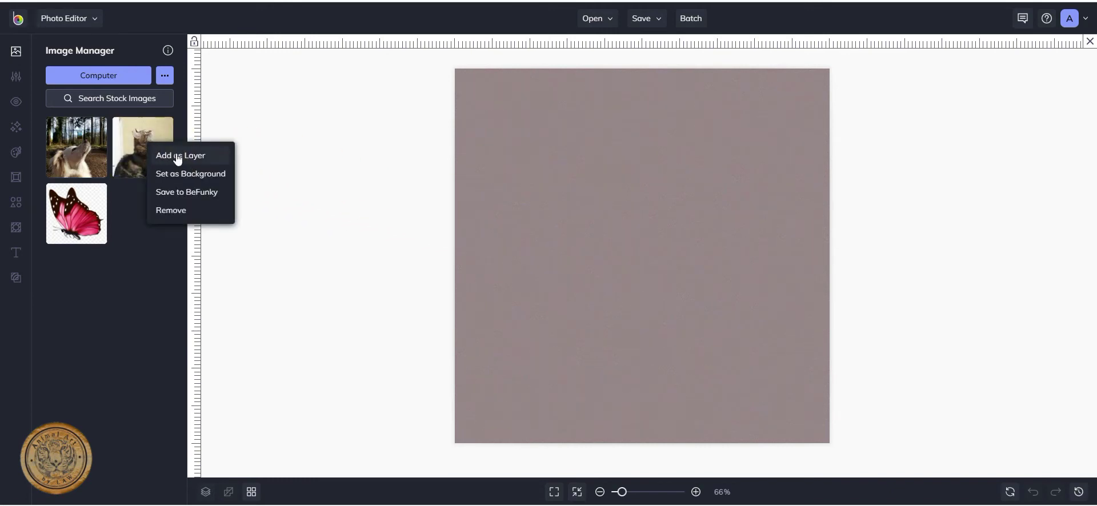
left_click(176, 155)
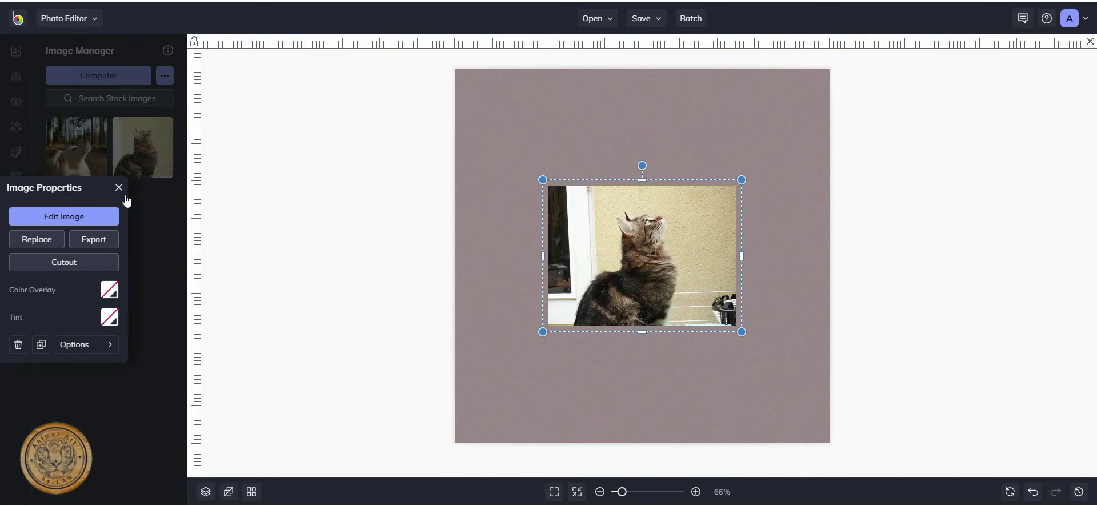
Remove the cat layer's background automatically in Cutout and accept the previewed result
left_click(70, 263)
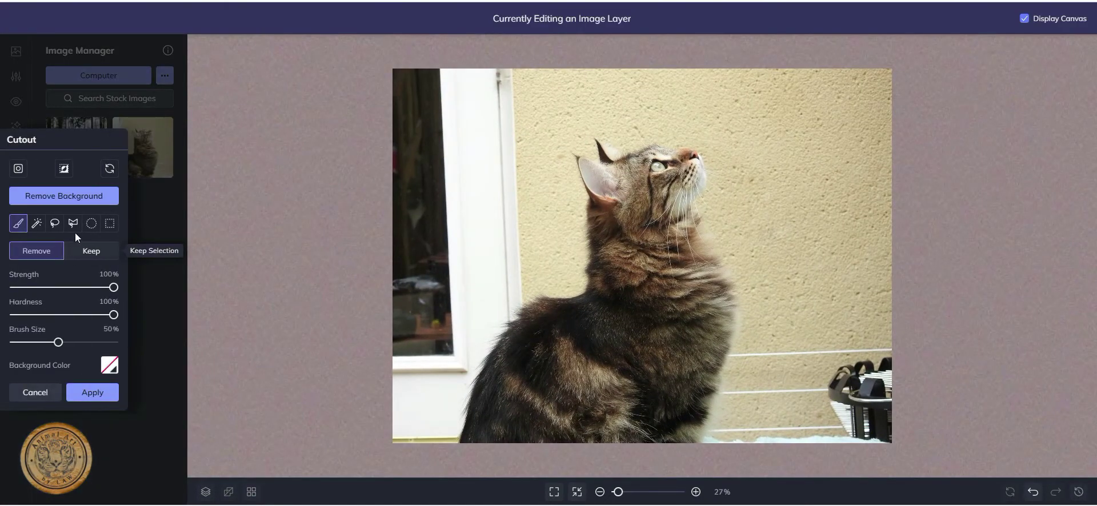
left_click(74, 198)
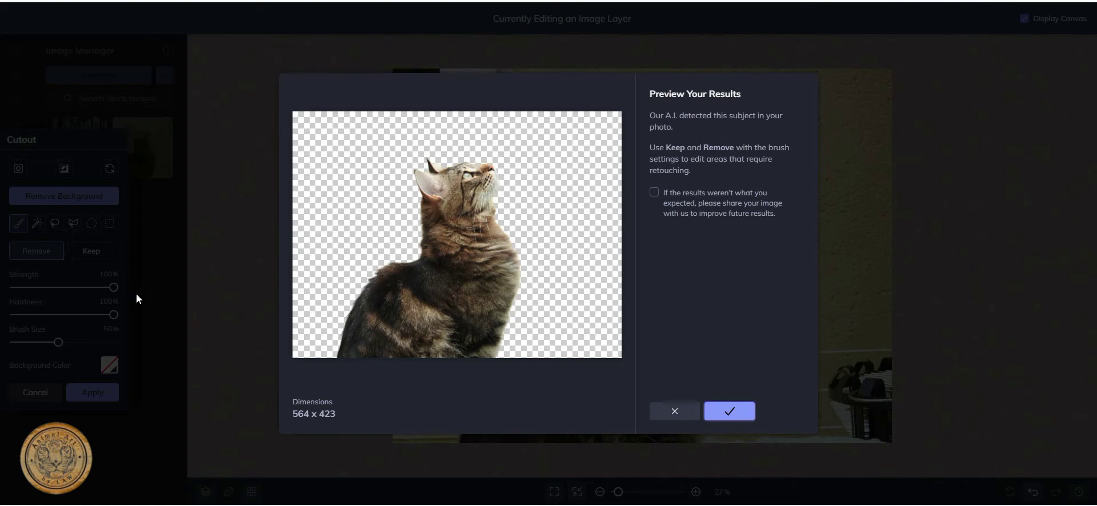
left_click(730, 411)
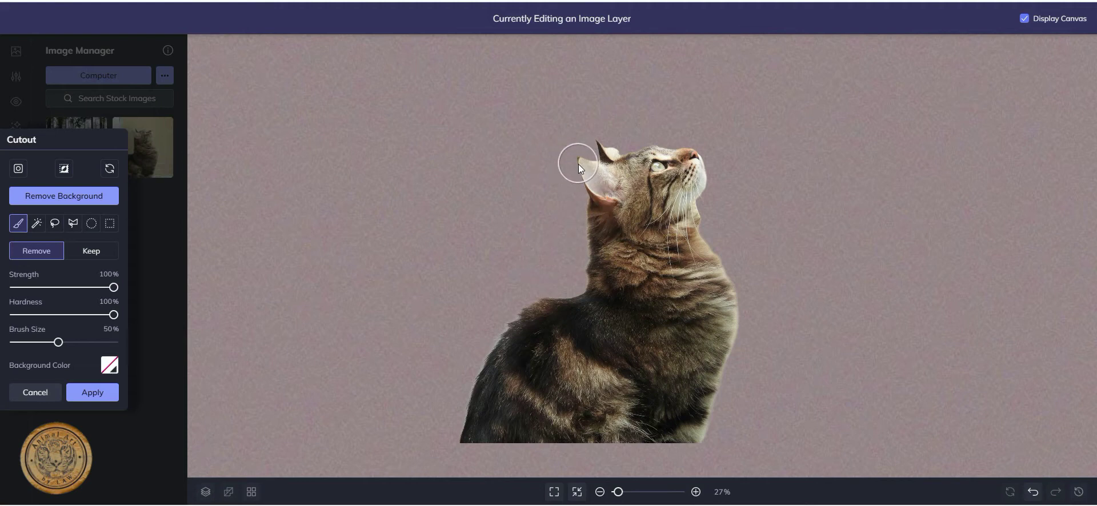
Try erasing the cat's near ear with the Remove brush, and undo the stroke
left_click_drag(584, 180, 585, 183)
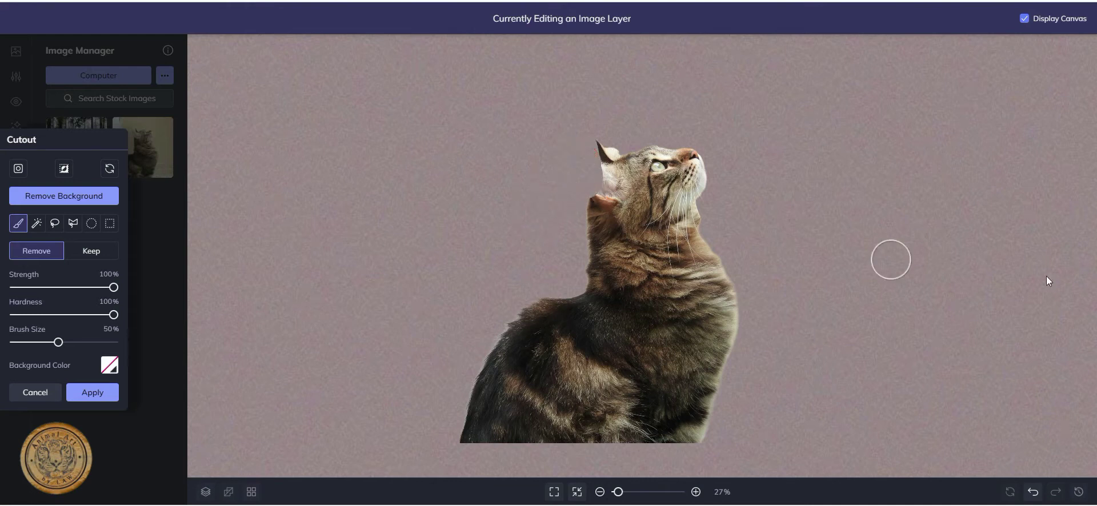
left_click(1032, 492)
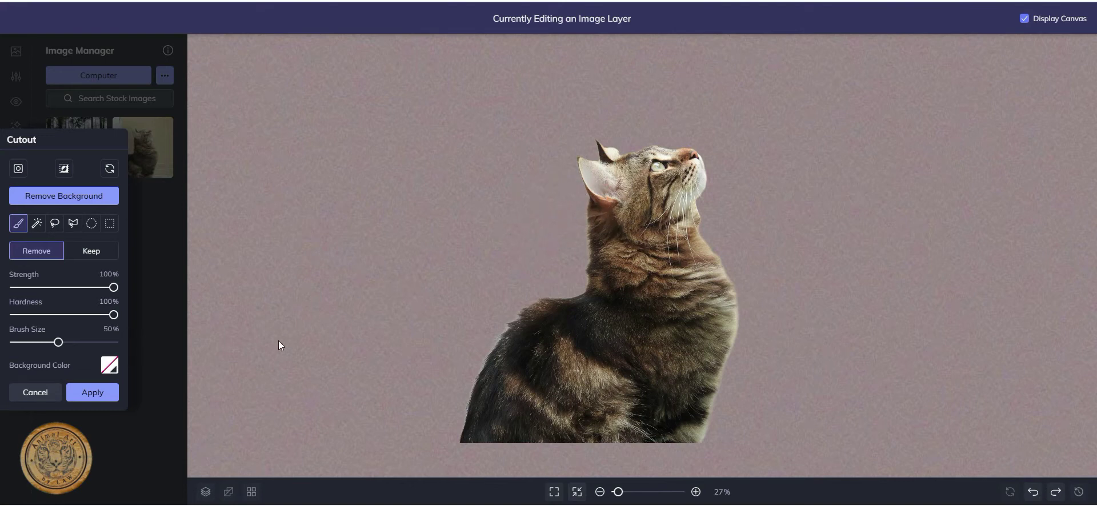
Apply the cat cutout with Export as Layer and Trim Transparency enabled
left_click(106, 392)
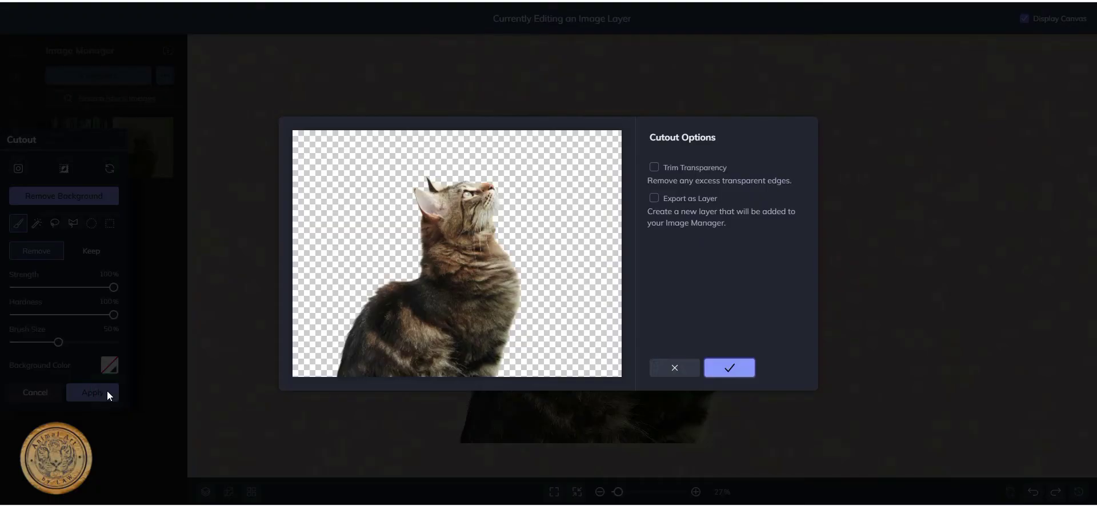
left_click(655, 198)
left_click(654, 169)
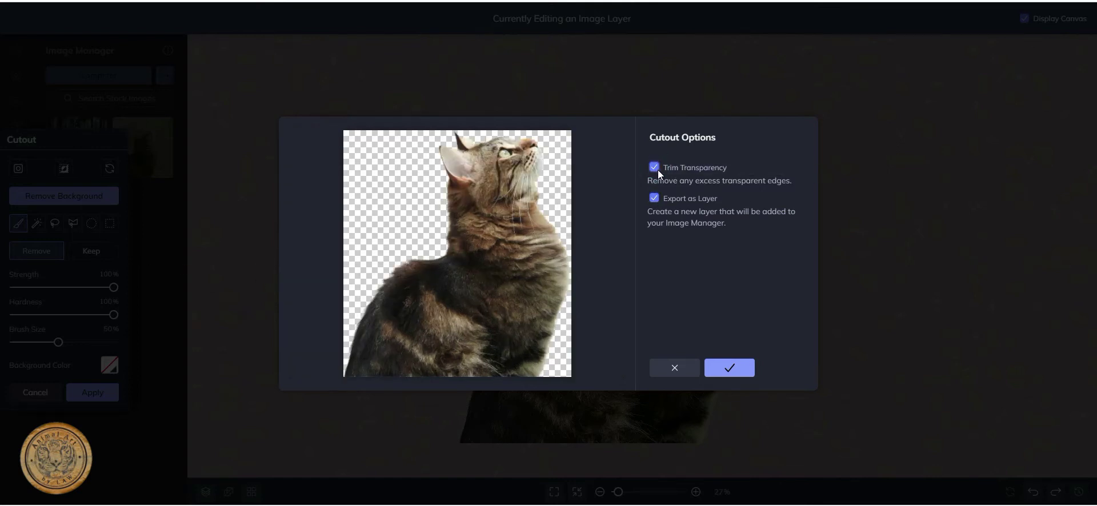
left_click(731, 368)
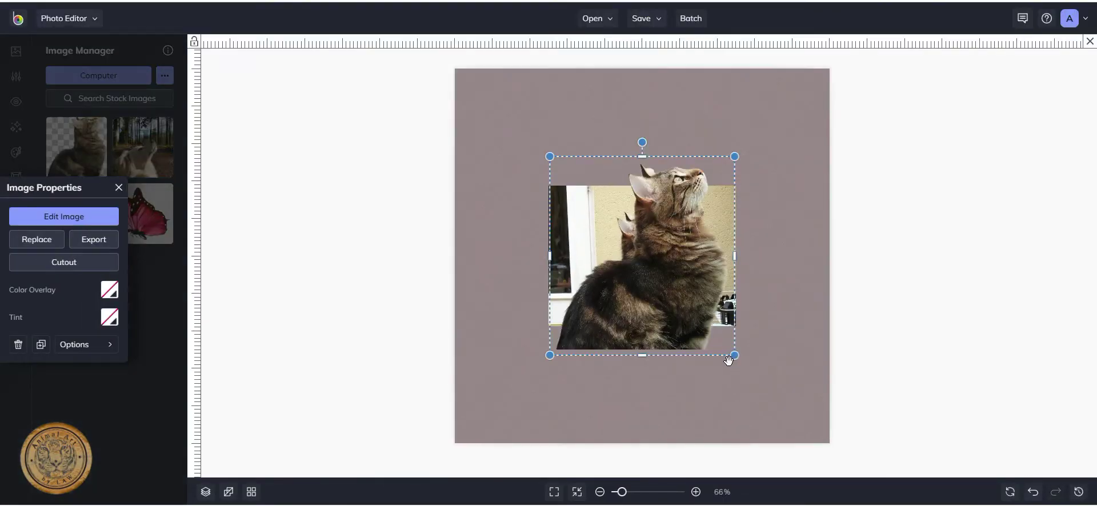
Move the cat cutout down towards the canvas's lower left and delete the original cat photo layer
mouse_move(691, 319)
left_mouse_down()
mouse_move(654, 351)
mouse_move(677, 325)
left_mouse_up()
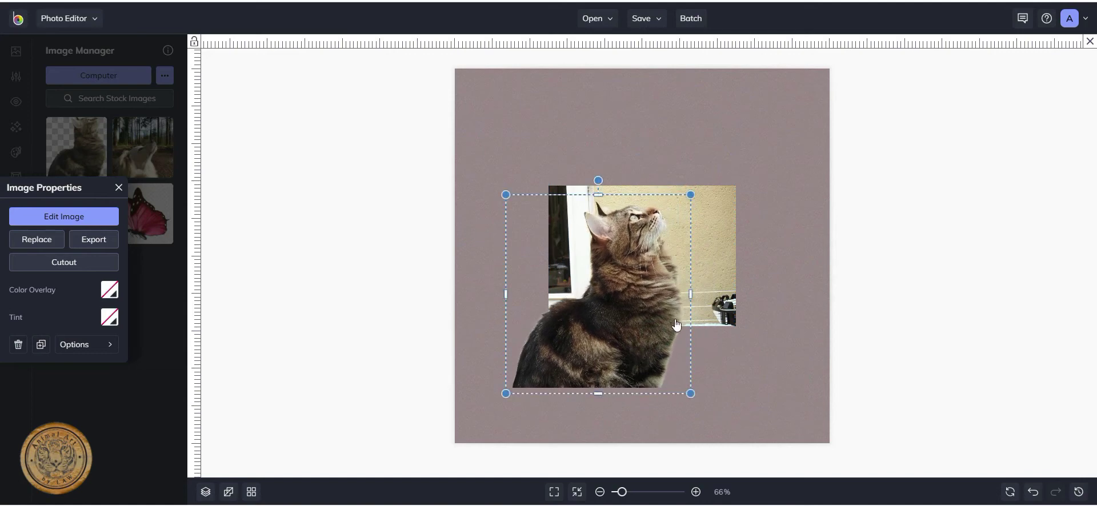
left_click(719, 255)
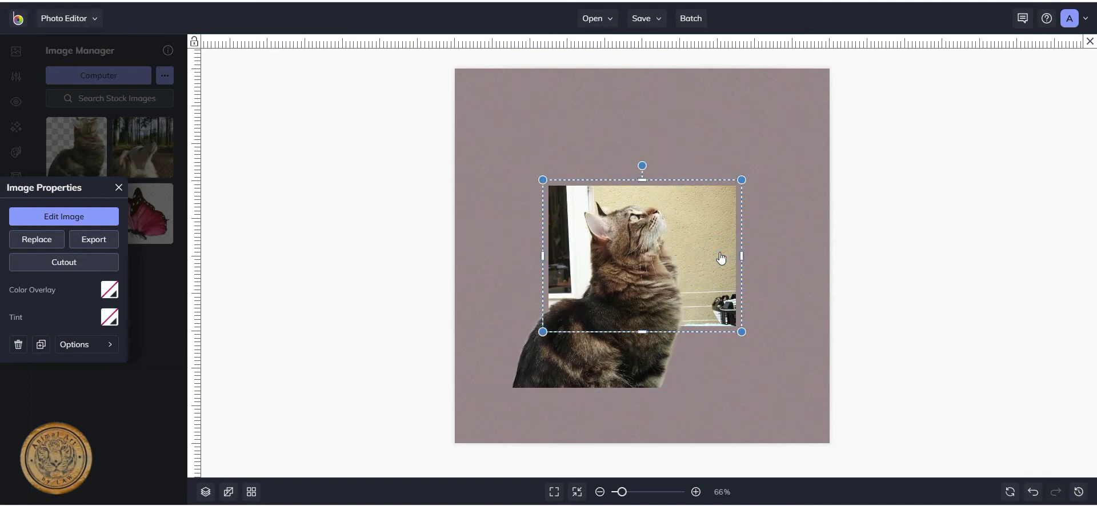
key("Delete")
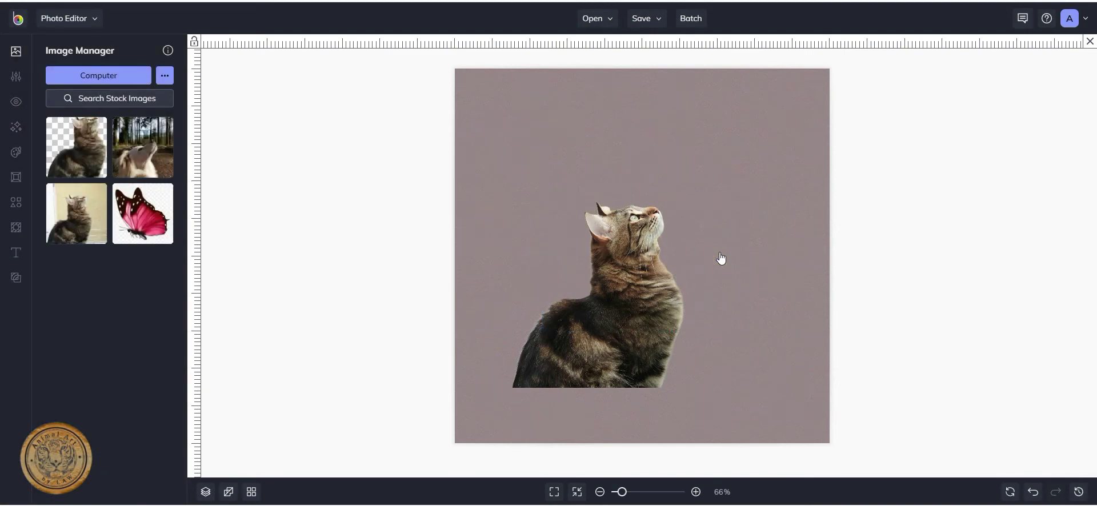
Enlarge the cat cutout to fill most of the canvas's lower area, and open the layer for image editing
left_click(639, 295)
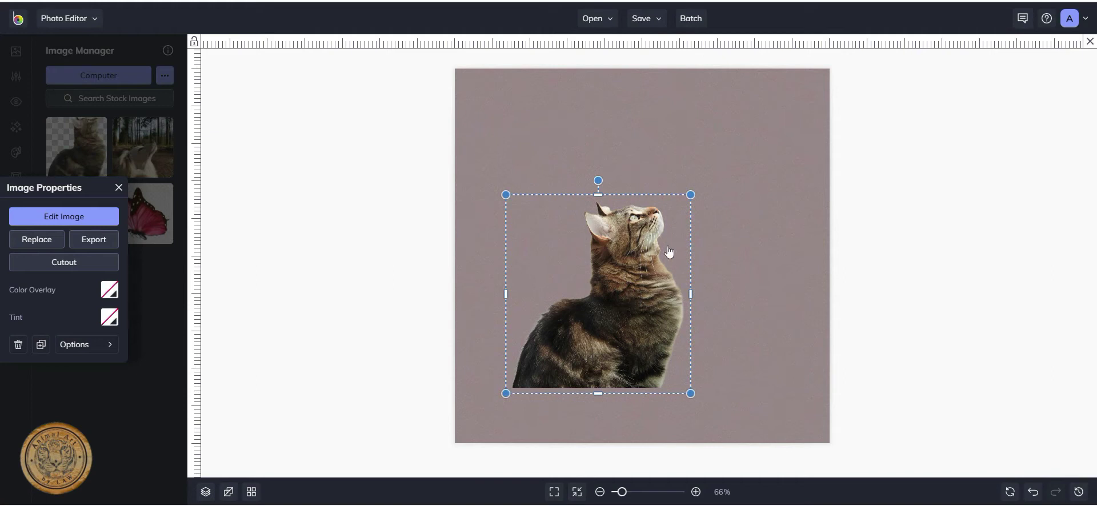
left_click_drag(691, 196, 733, 155)
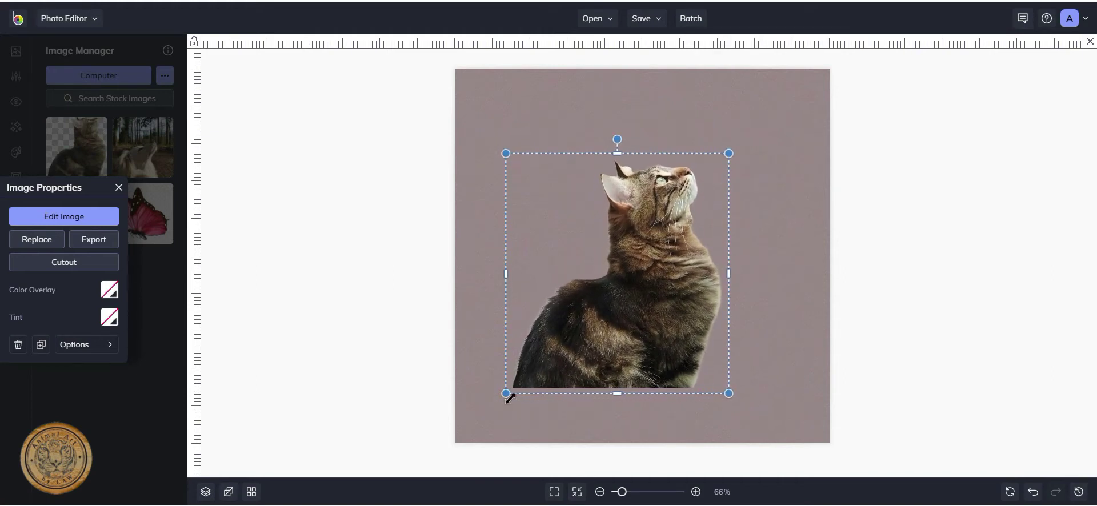
left_click_drag(509, 392, 473, 435)
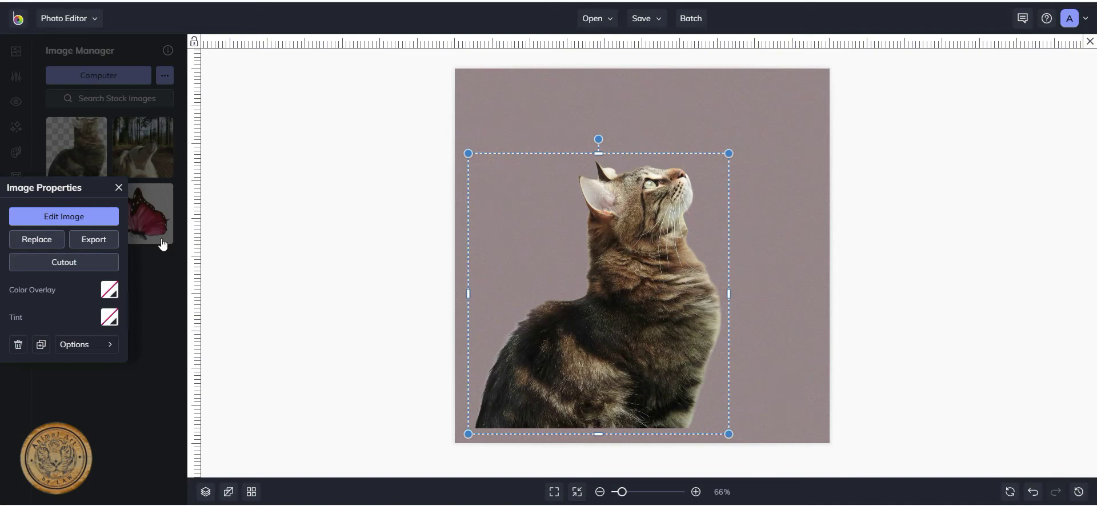
left_click(61, 218)
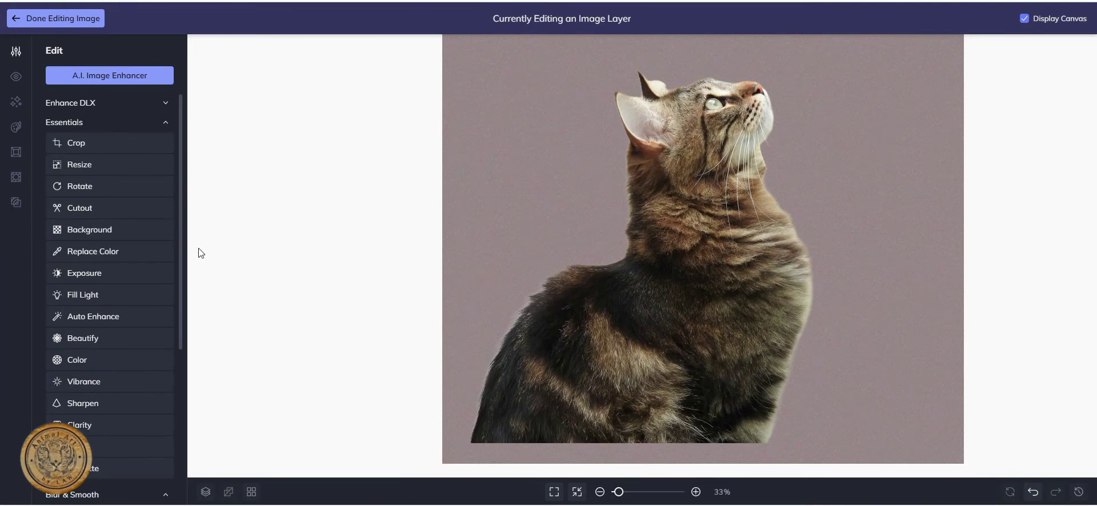
Try a freeform crop of the cat to its head and neck at 1311 × 1032 px, and undo the crop
left_click(77, 144)
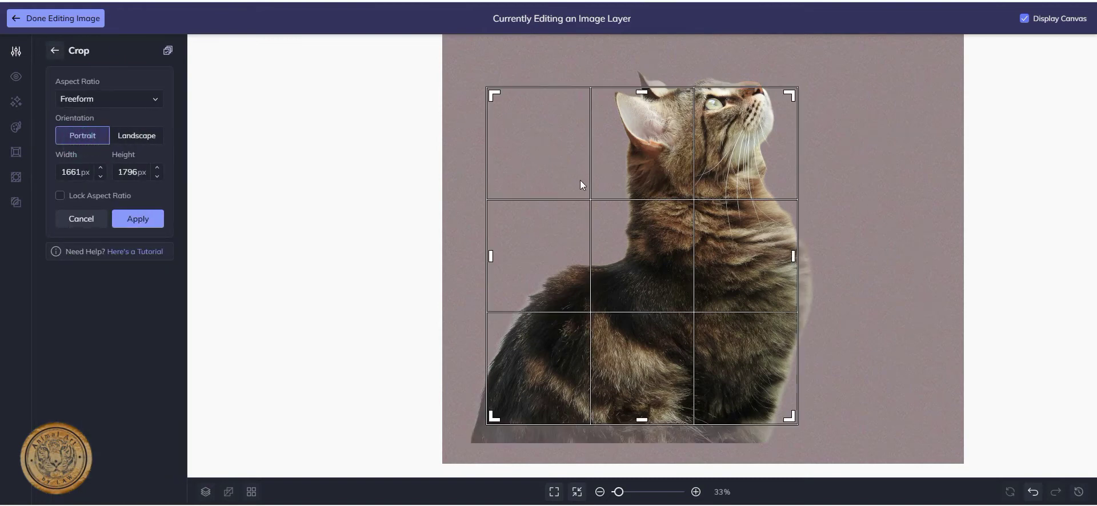
left_click_drag(589, 184, 622, 156)
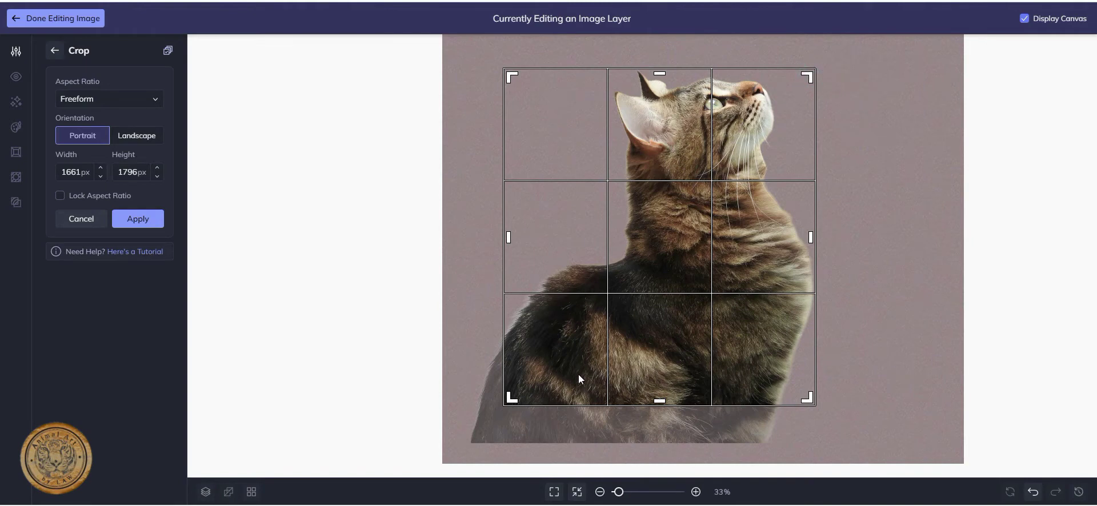
left_click_drag(513, 400, 581, 262)
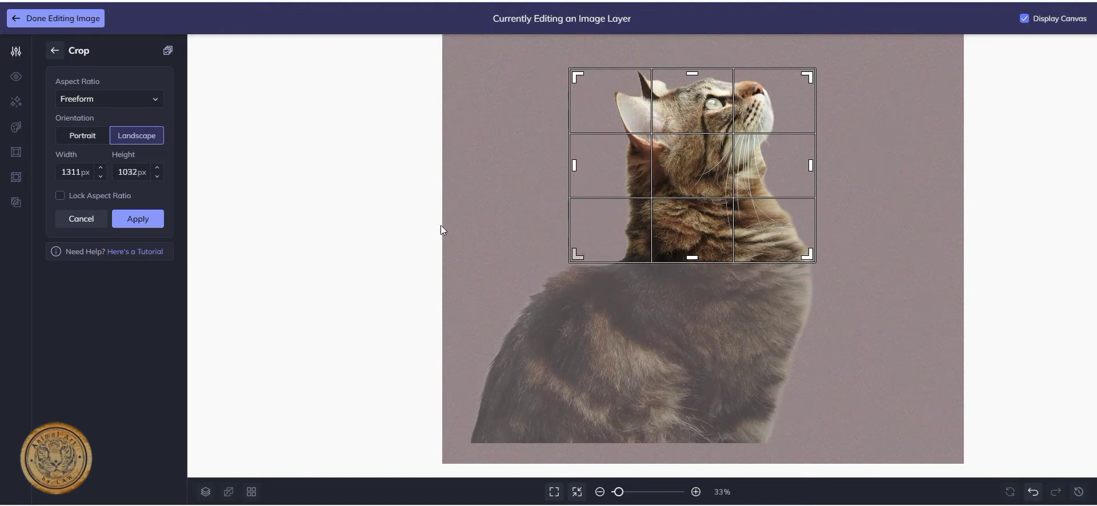
left_click(145, 220)
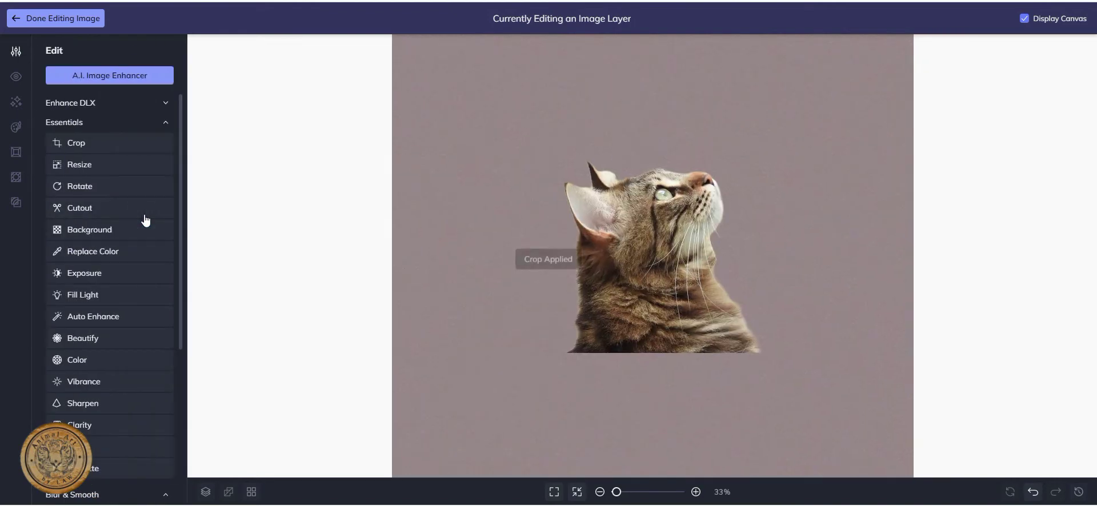
left_click(1034, 494)
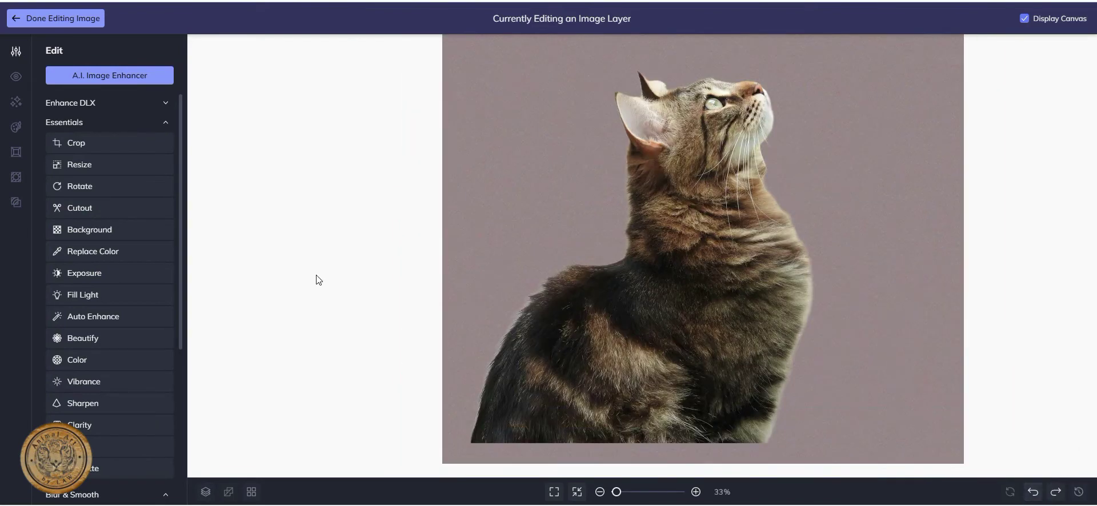
Crop the cat layer freeform to its head, neck and upper chest at 1143 × 1263 px
left_click(74, 146)
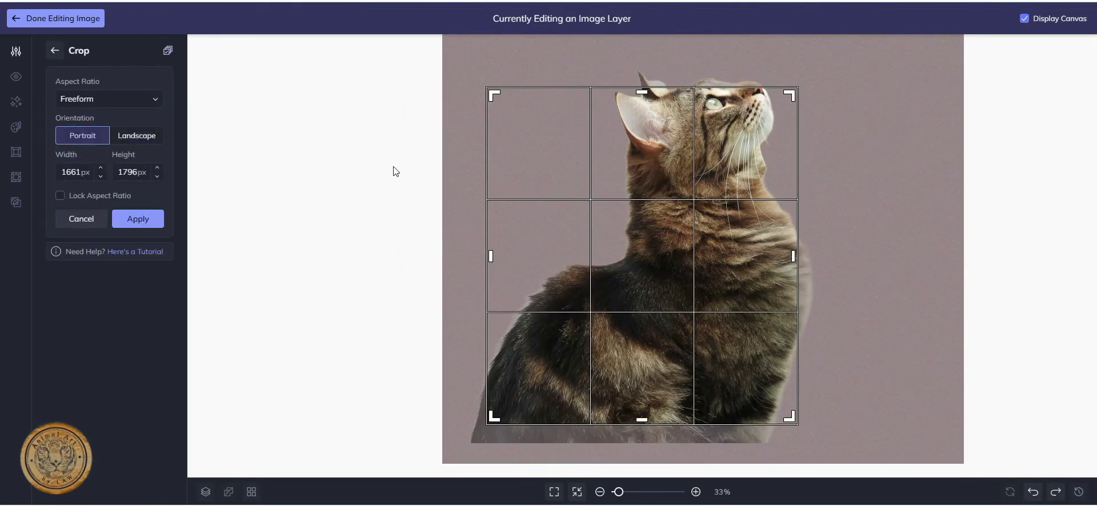
left_click_drag(519, 400, 611, 304)
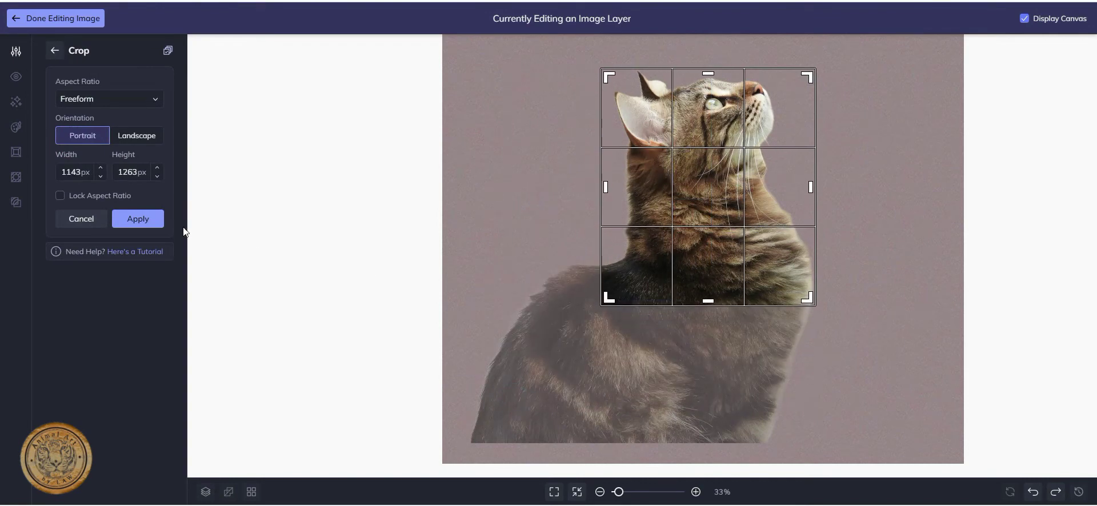
left_click(160, 219)
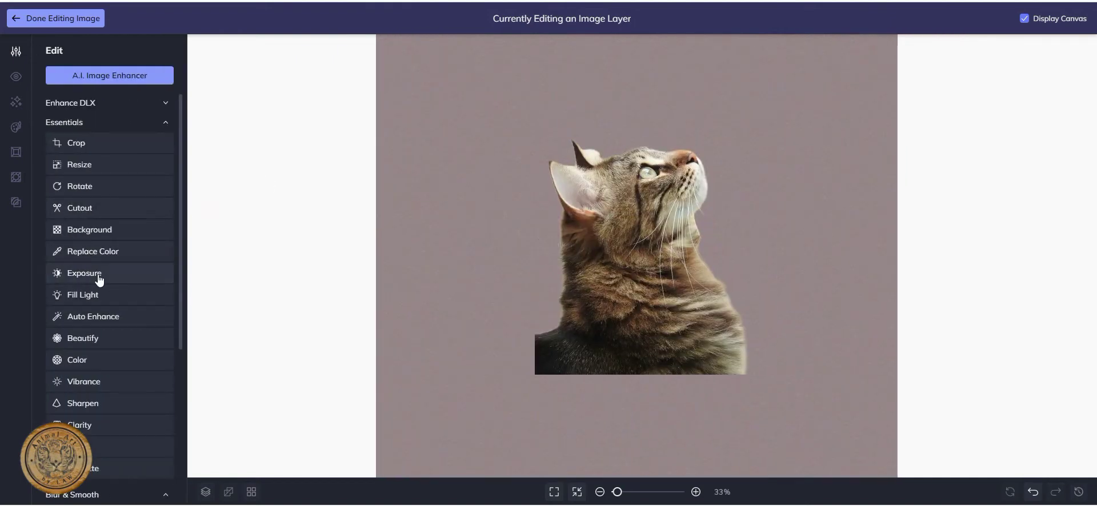
Apply Beautify at 35% to the cat layer and finish editing the image
left_click(91, 340)
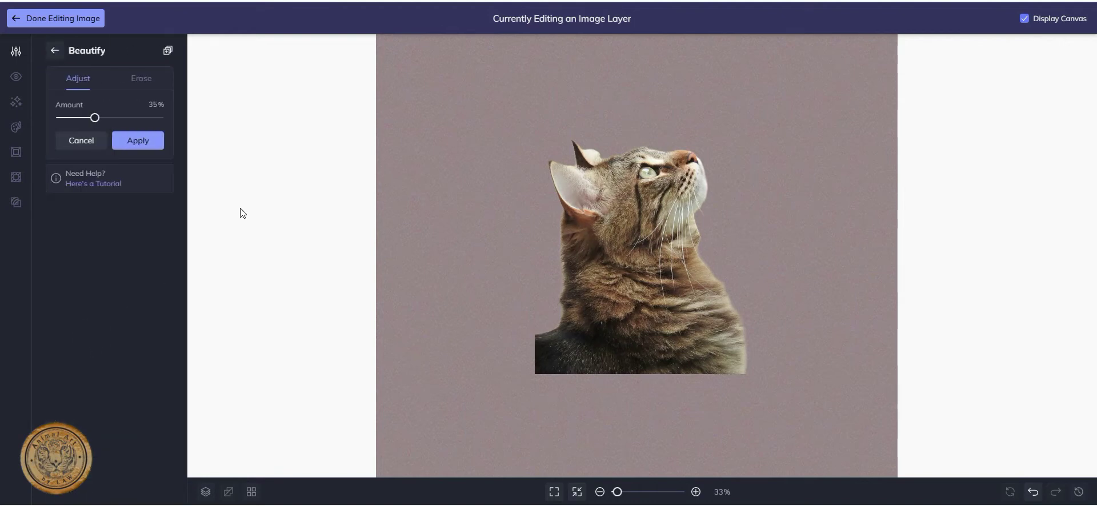
left_click(158, 143)
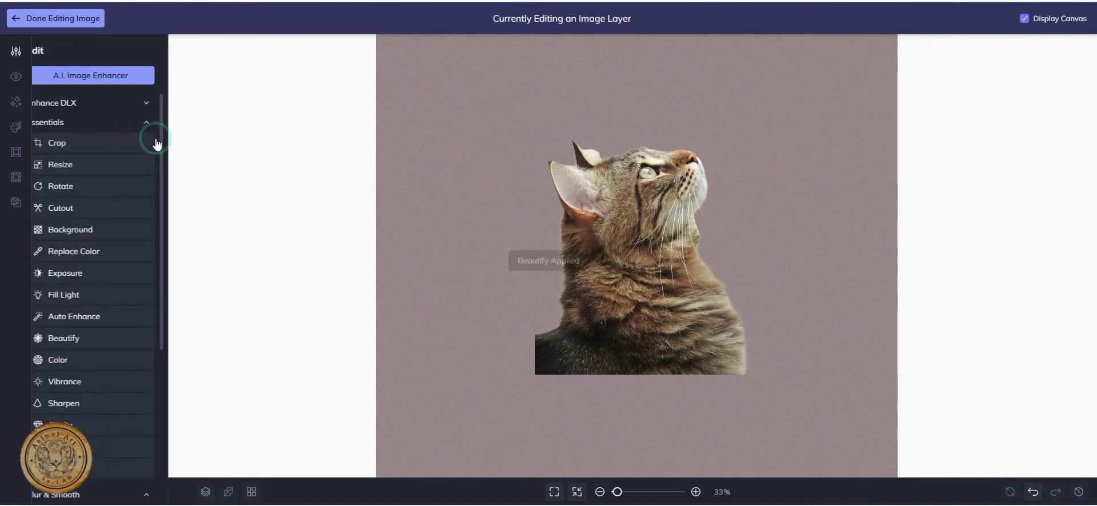
left_click(83, 19)
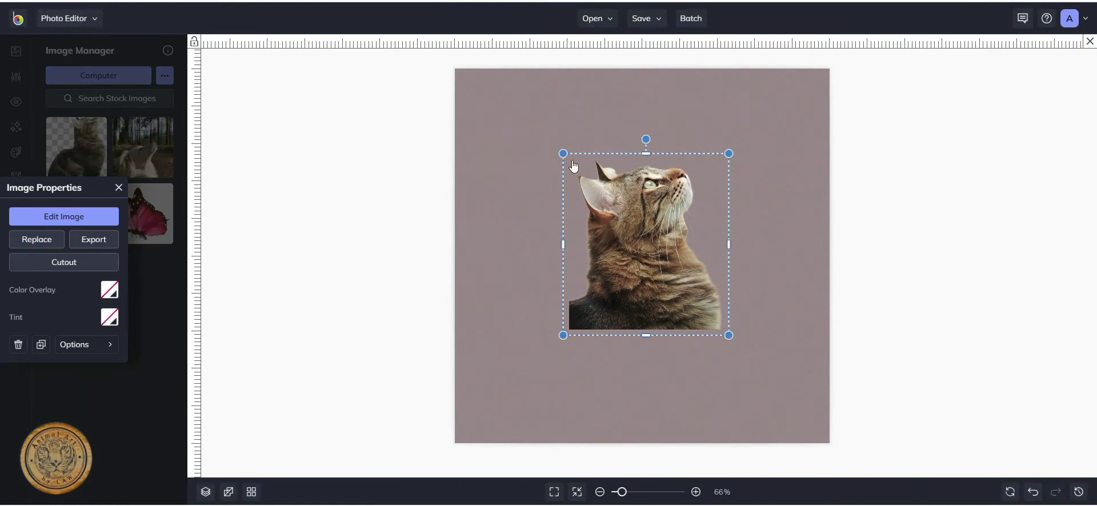
Enlarge the cropped cat and position it in the lower-left part of the canvas
left_click_drag(563, 153, 495, 113)
left_click_drag(574, 259, 519, 379)
left_click_drag(677, 212, 707, 178)
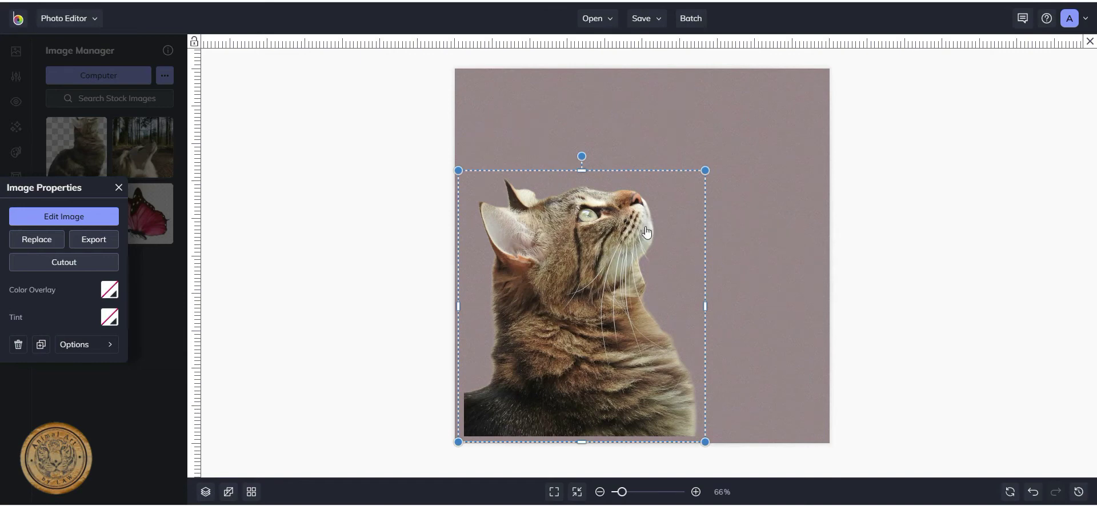
left_click(743, 278)
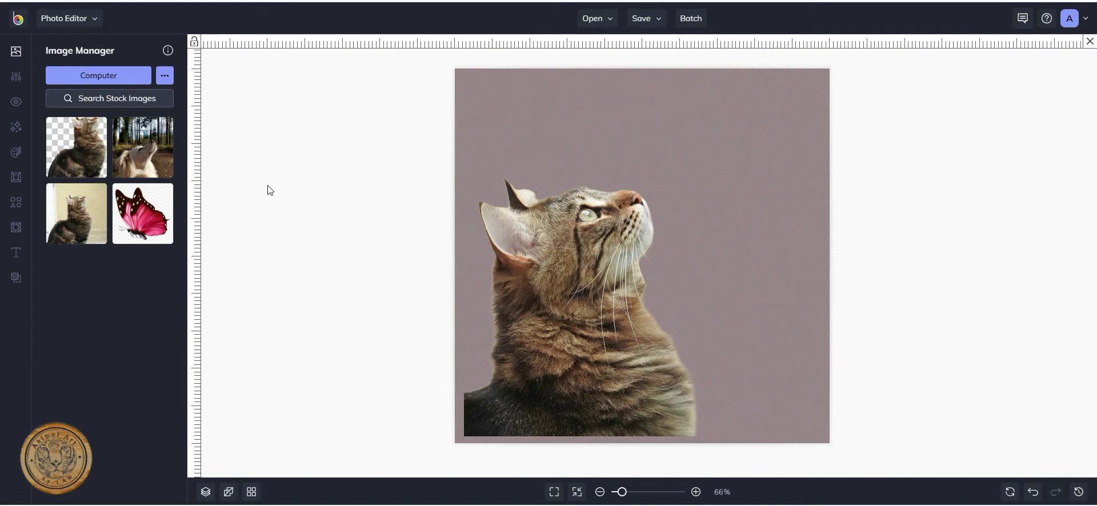
Add the pink butterfly image as a layer and place it in the canvas's upper-right area
right_click(155, 213)
left_click(165, 217)
left_click_drag(635, 259, 708, 139)
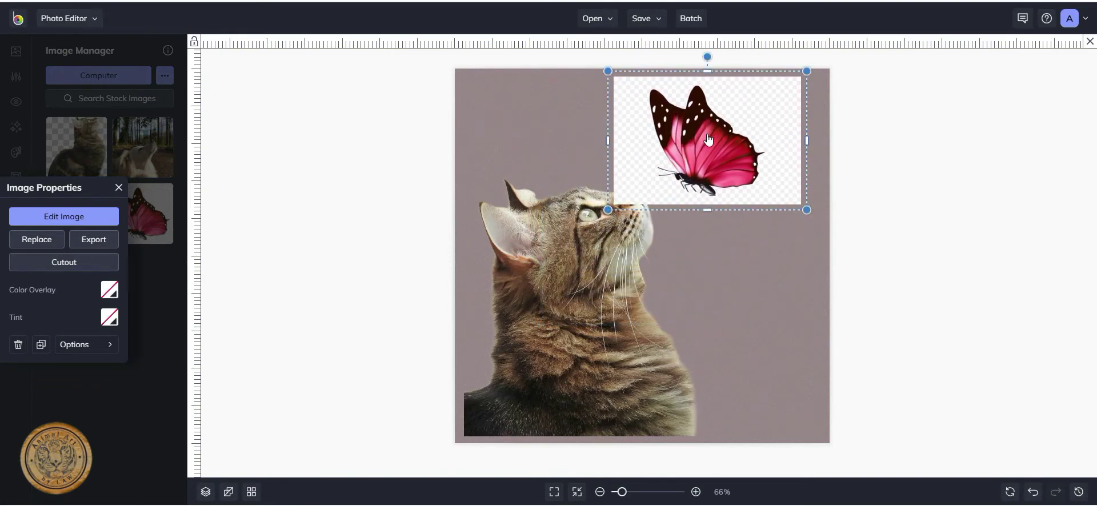
Remove the butterfly's background automatically and apply the cutout with Trim Transparency and Export as Layer enabled
left_click(80, 263)
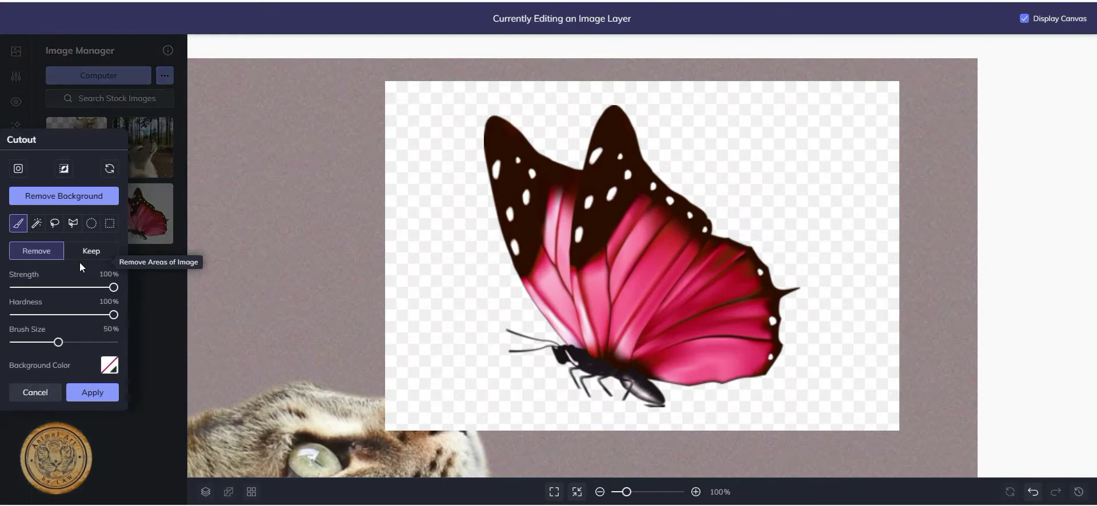
left_click(77, 201)
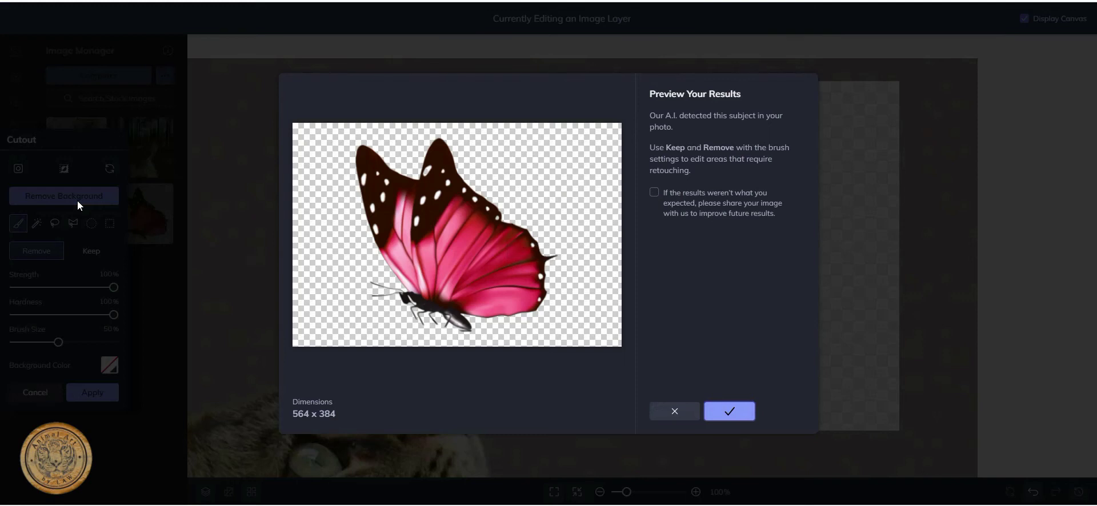
left_click(718, 409)
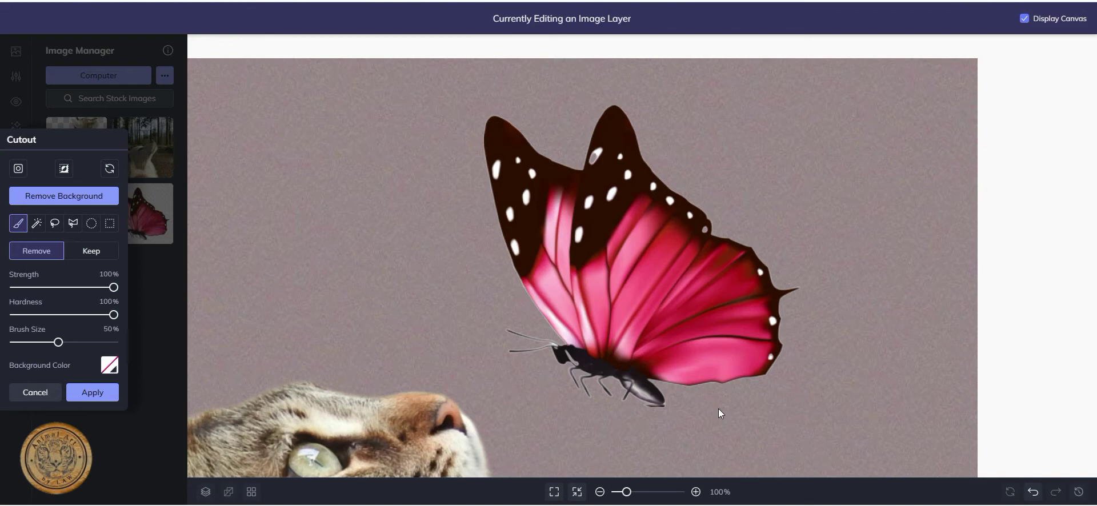
left_click(112, 393)
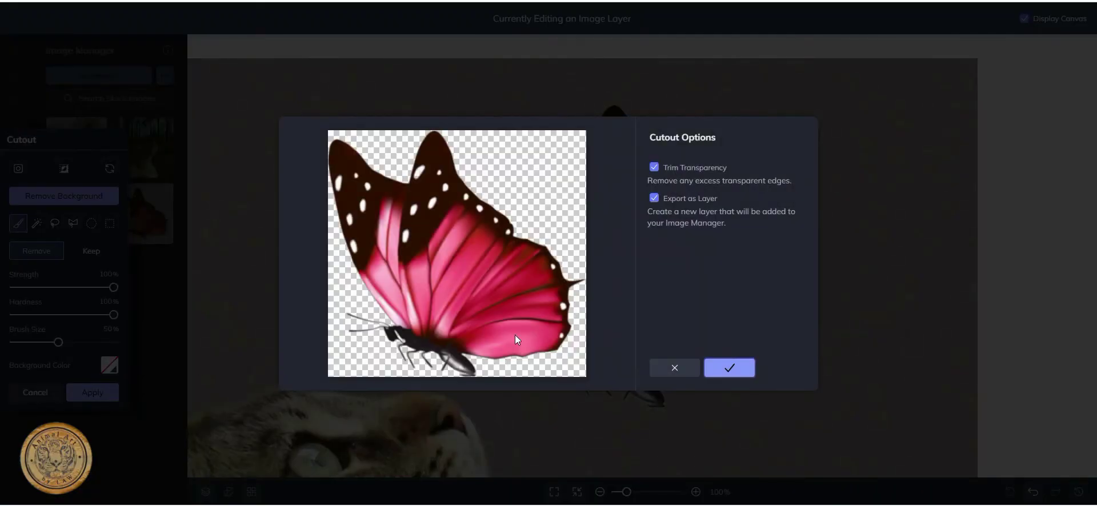
left_click(728, 365)
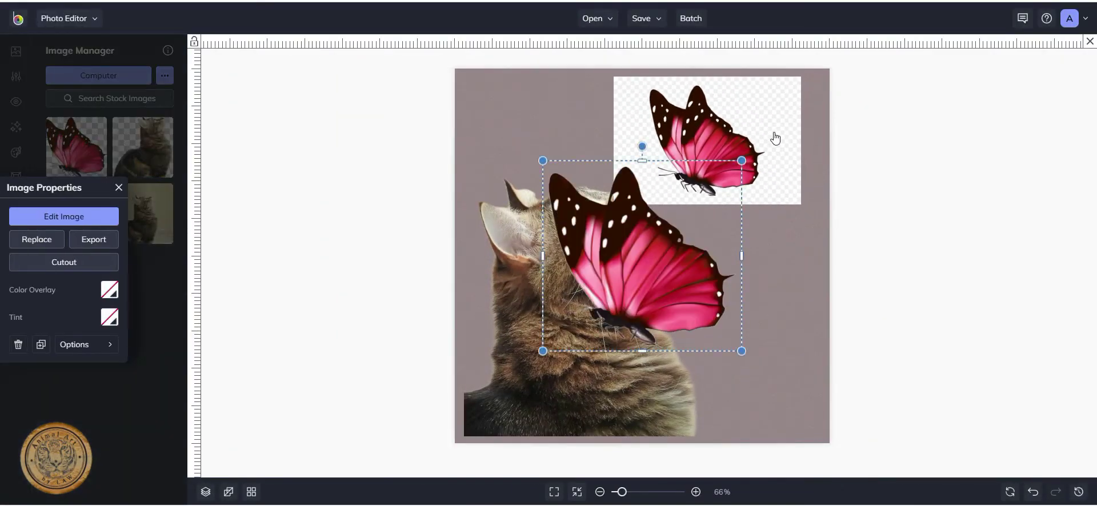
Delete the original butterfly layer and move the butterfly cutout up to the canvas's upper-right area
left_click(776, 138)
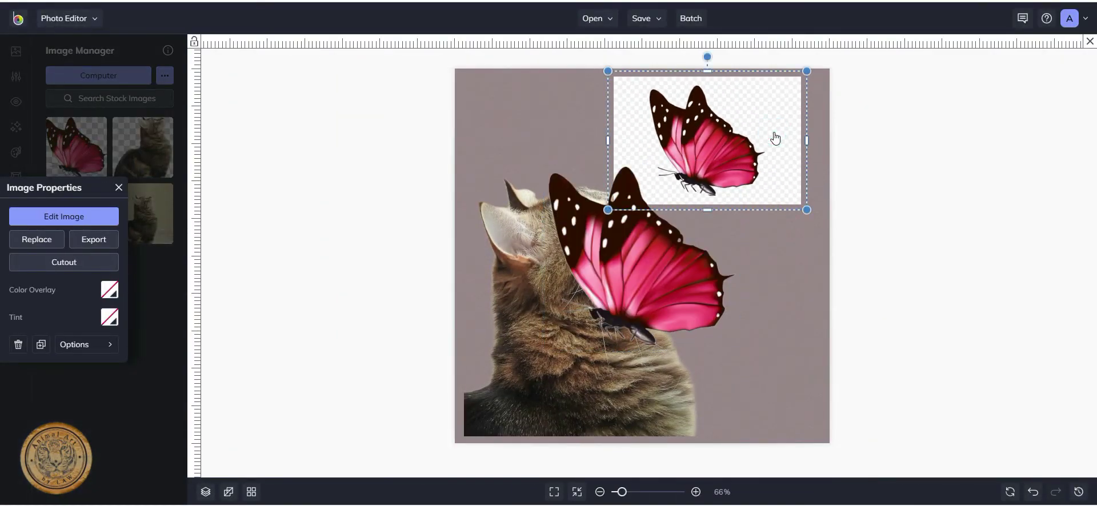
key("Delete")
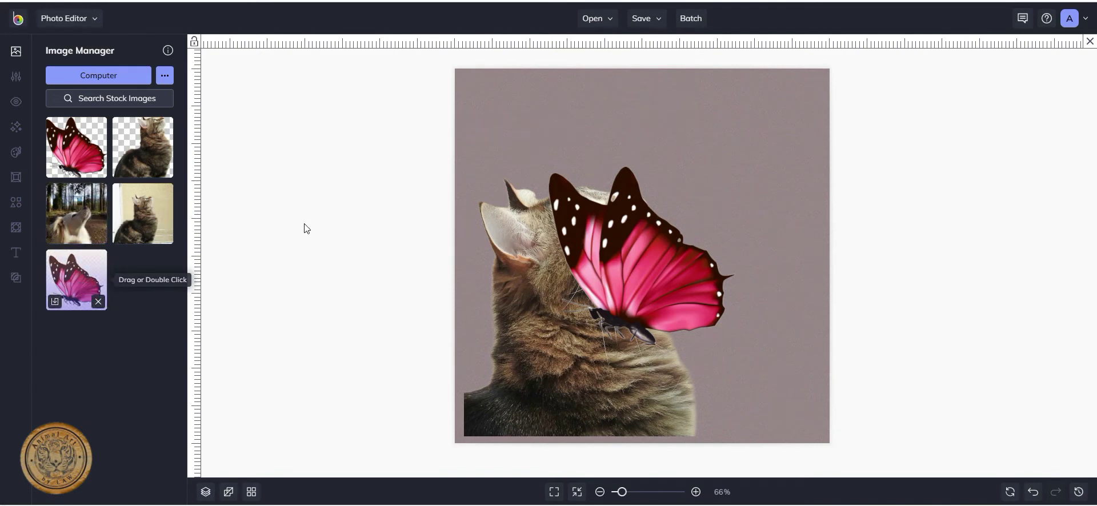
left_click(627, 247)
left_click_drag(627, 247, 698, 160)
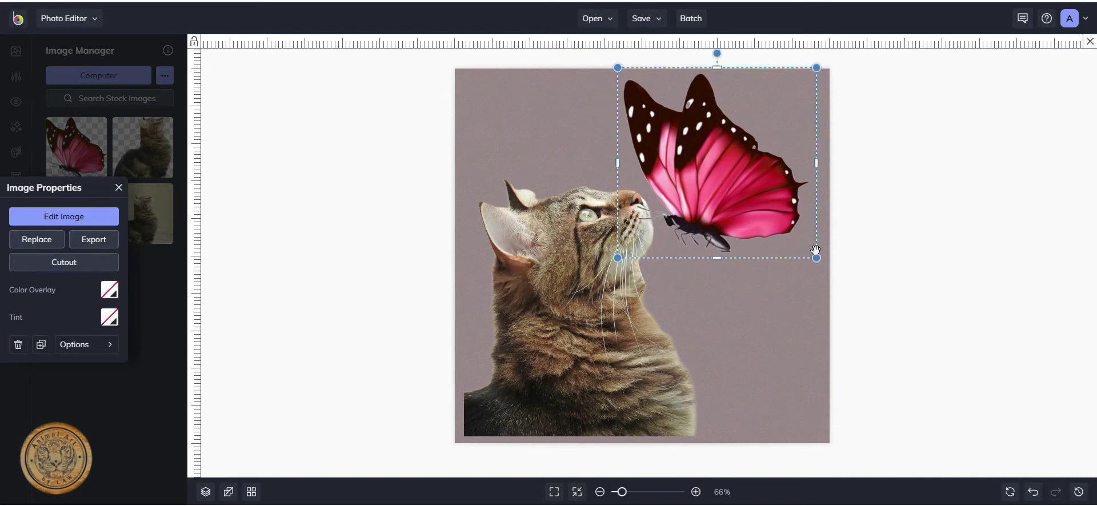
Shrink the butterfly cutout to a small size and place it above the cat's nose
left_click_drag(817, 258, 686, 153)
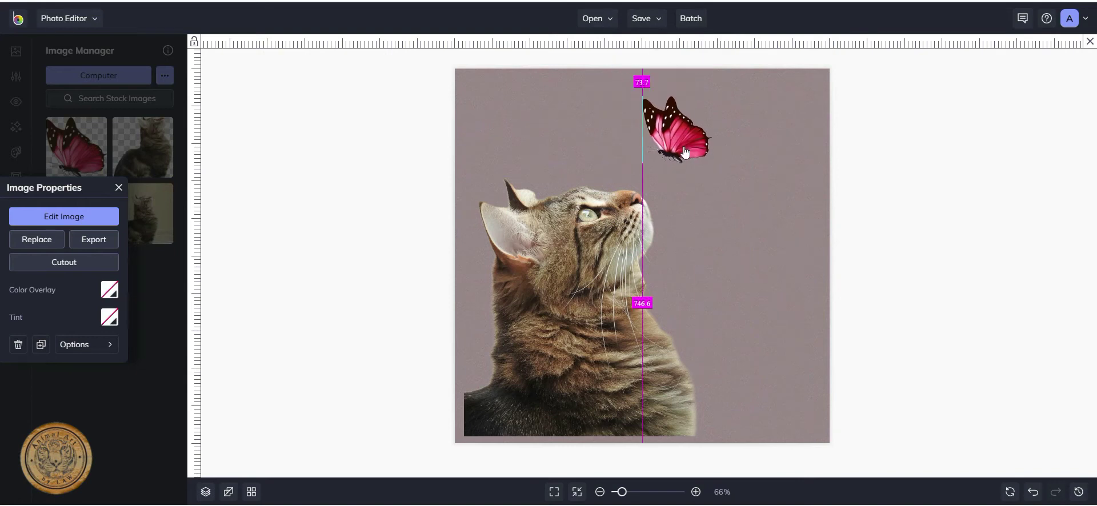
left_click_drag(685, 152, 684, 151)
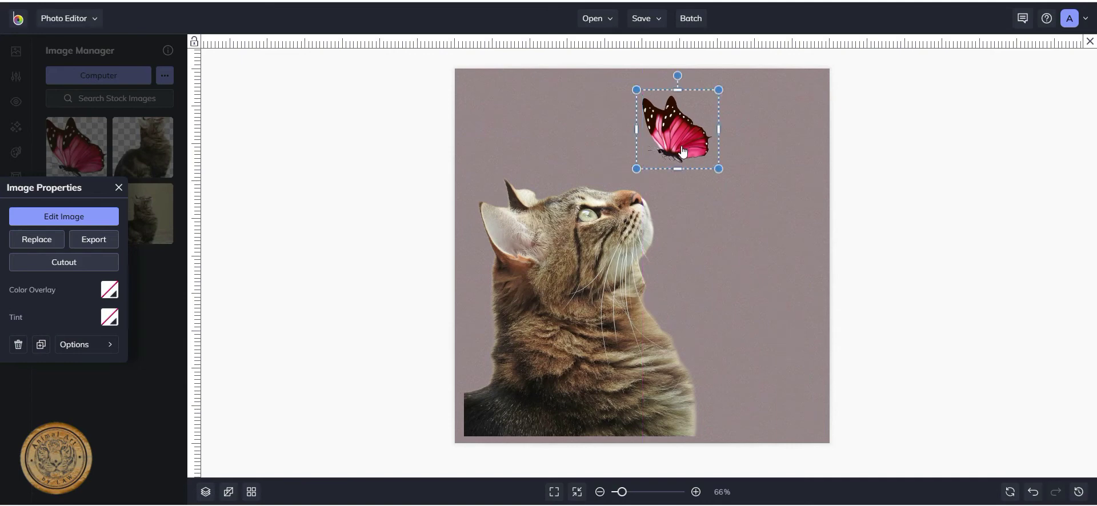
left_click(650, 247)
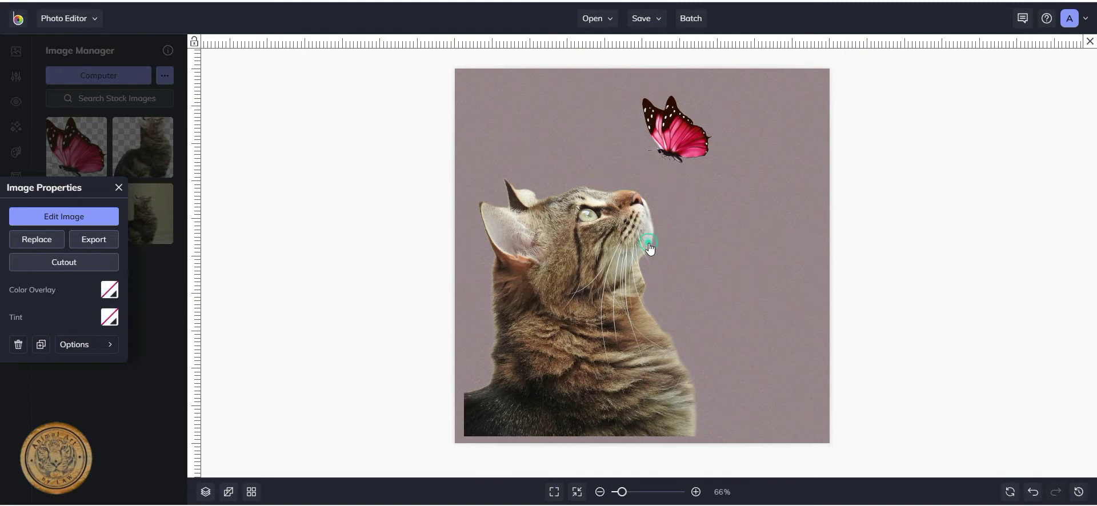
Open the butterfly layer for image editing and apply the Vibrance adjustment
left_click(689, 144)
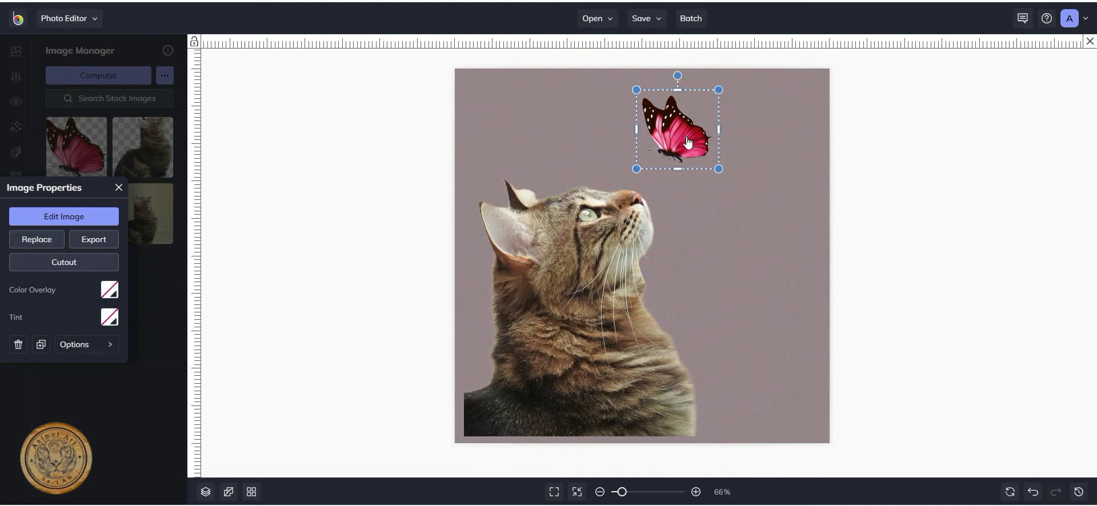
left_click(102, 216)
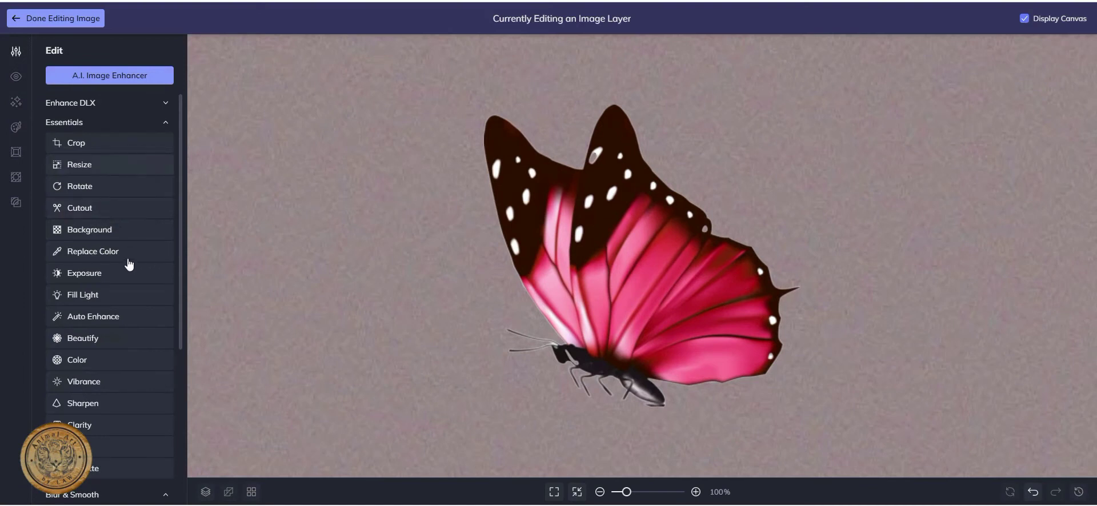
left_click(91, 382)
left_click(132, 153)
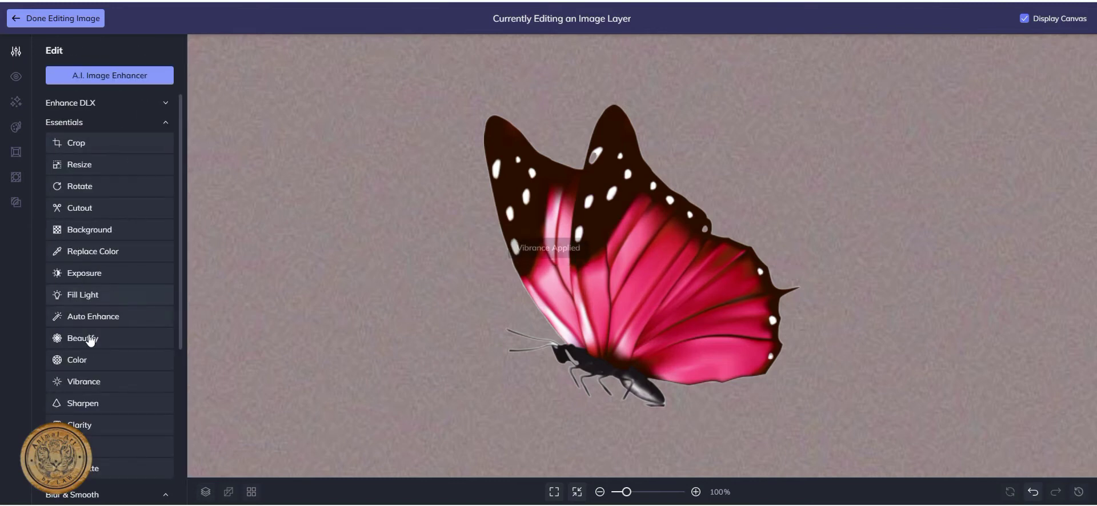
Start Replace Color on the butterfly and sample the wing's pink #F03966 as the source color
left_click(100, 260)
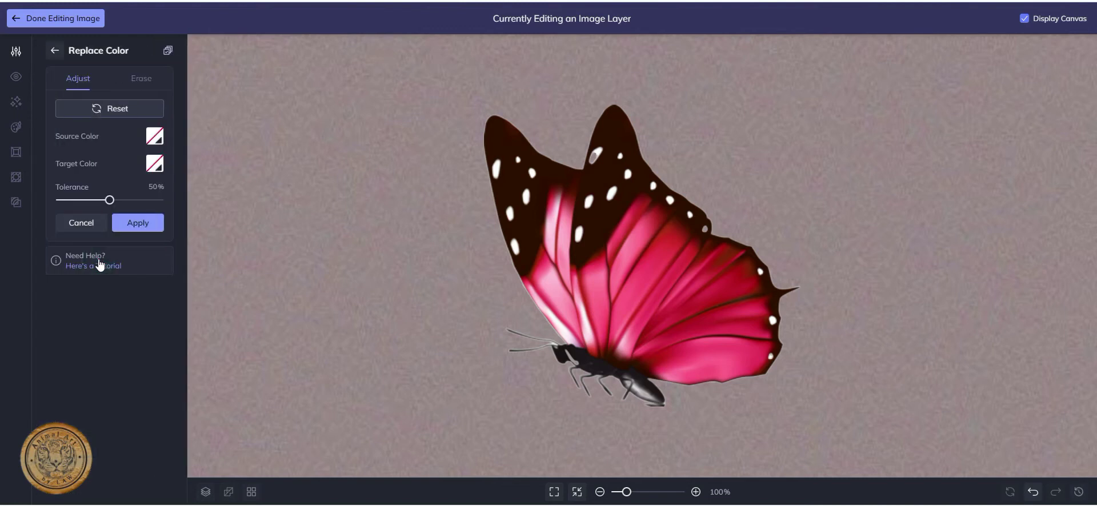
left_click(155, 138)
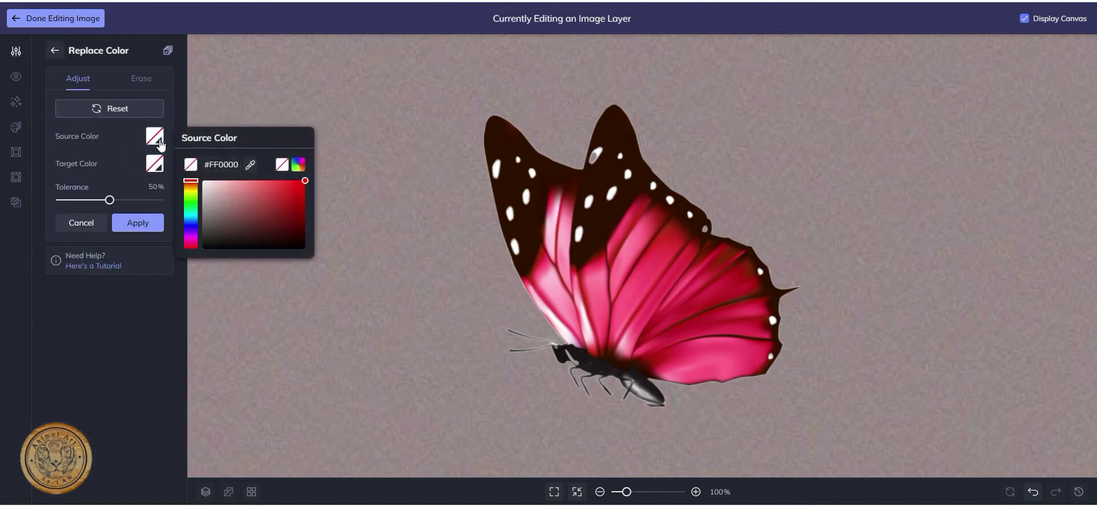
left_click(249, 167)
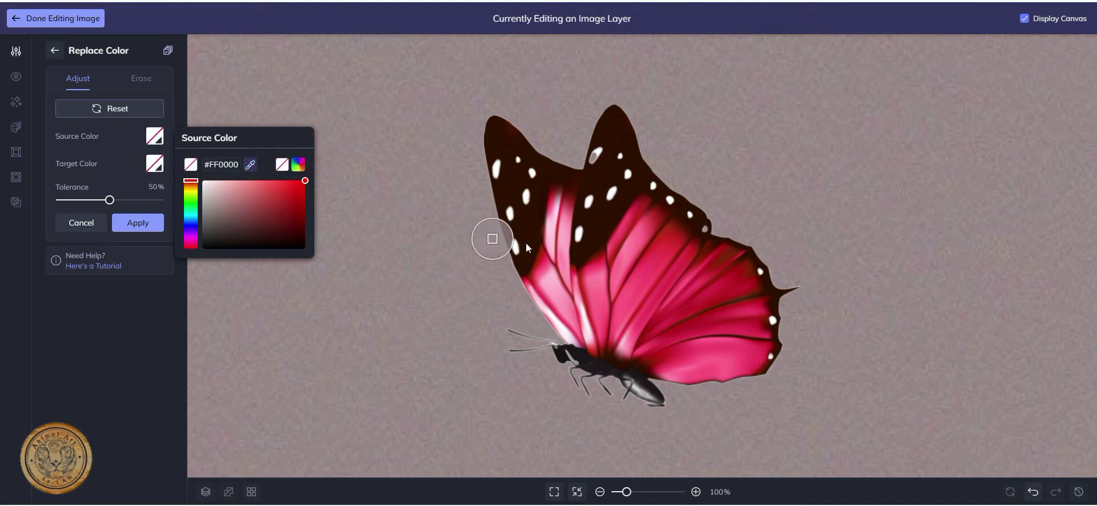
left_click(647, 265)
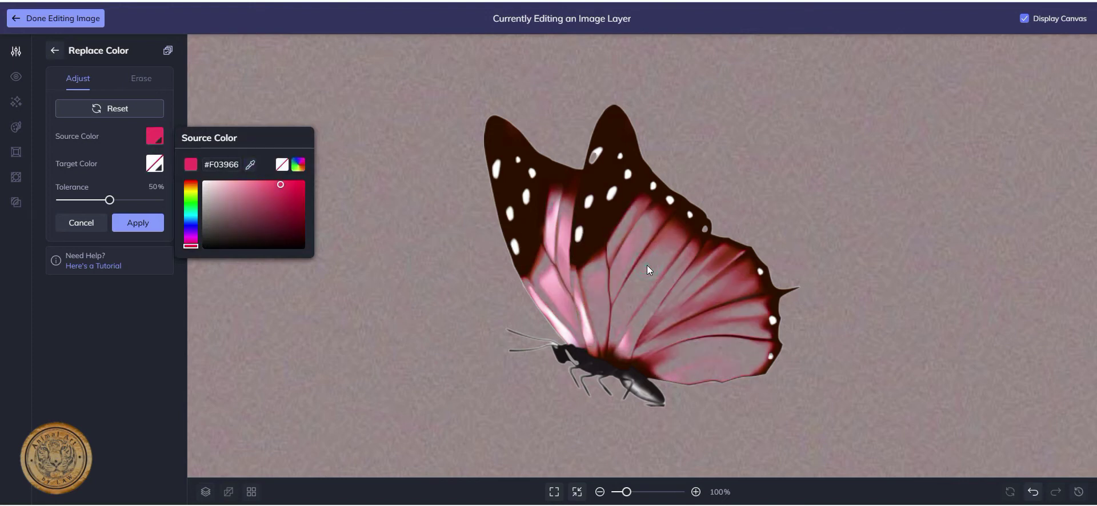
Set the target color to a light, muted green, apply the color replacement at 50% tolerance, and finish editing the butterfly
left_click(155, 164)
left_click(155, 165)
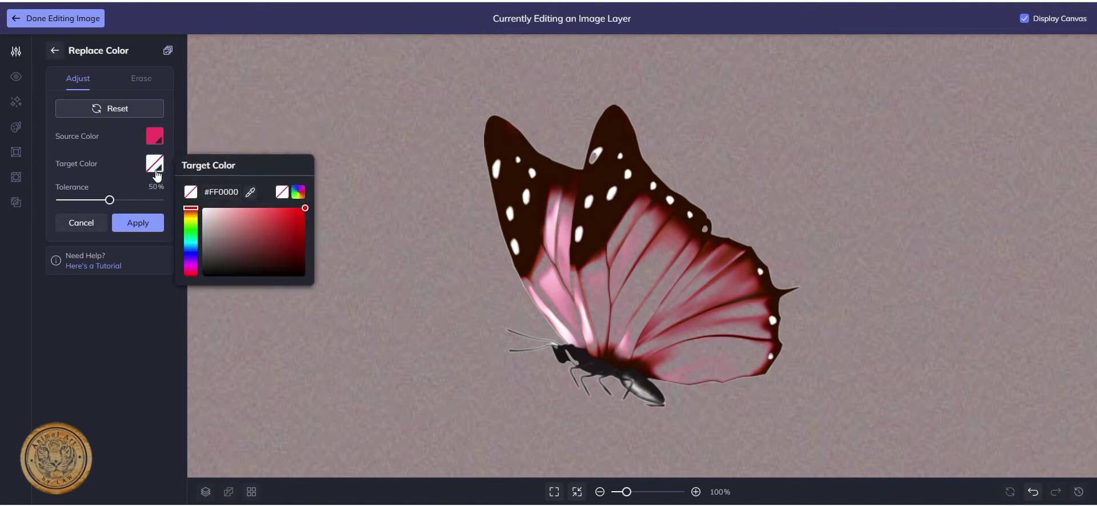
left_click(192, 230)
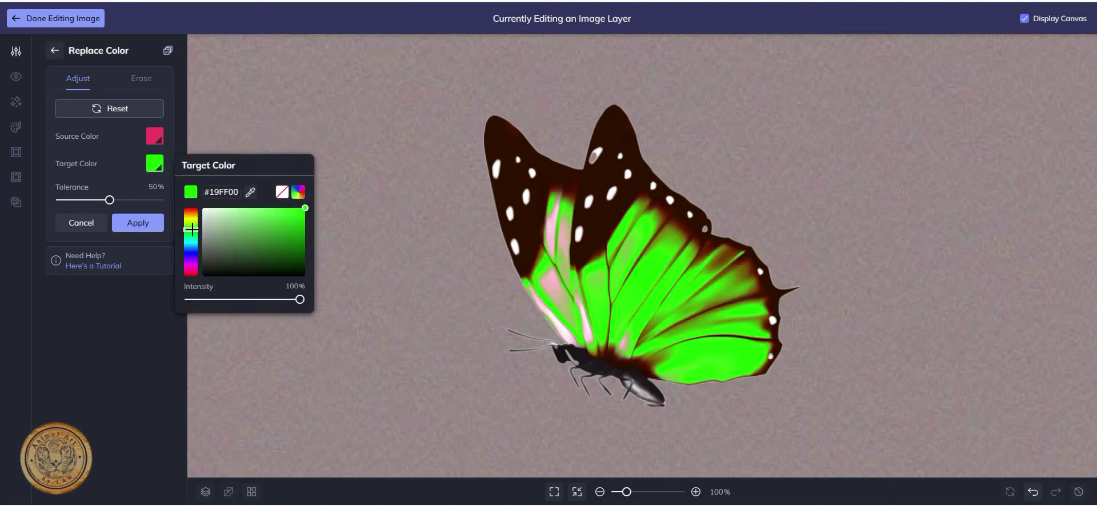
left_click(272, 223)
left_click(257, 222)
left_click(254, 217)
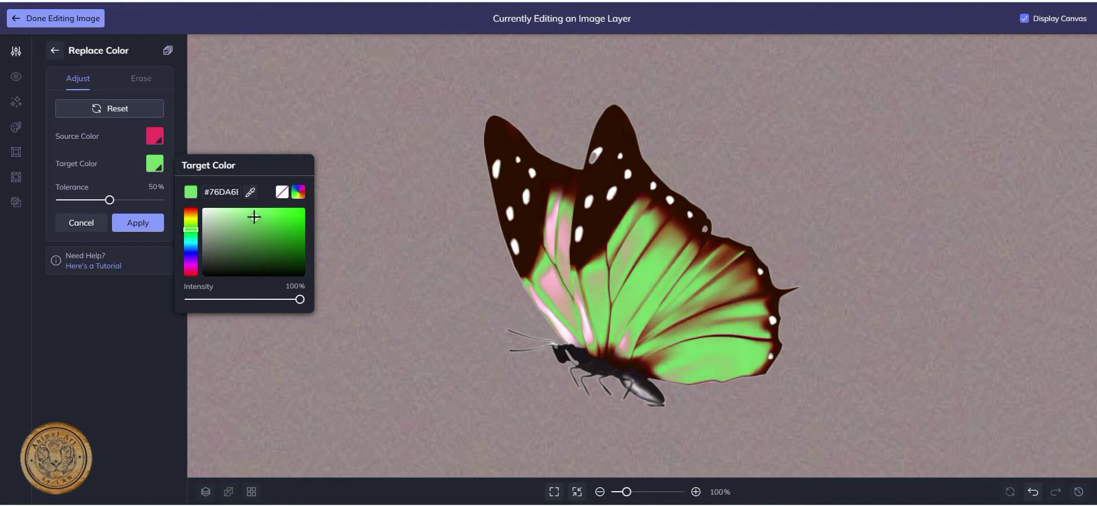
left_click(157, 223)
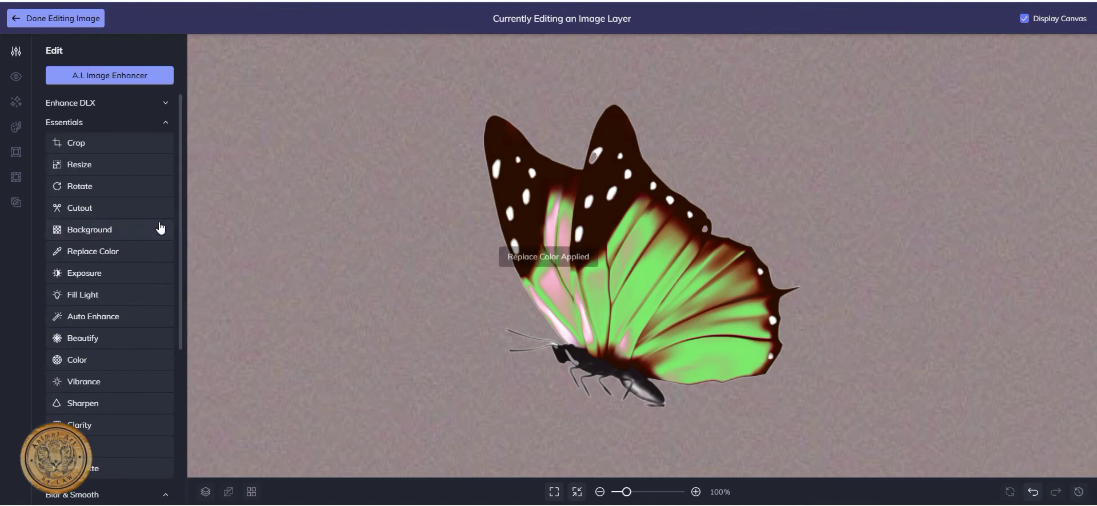
left_click(92, 18)
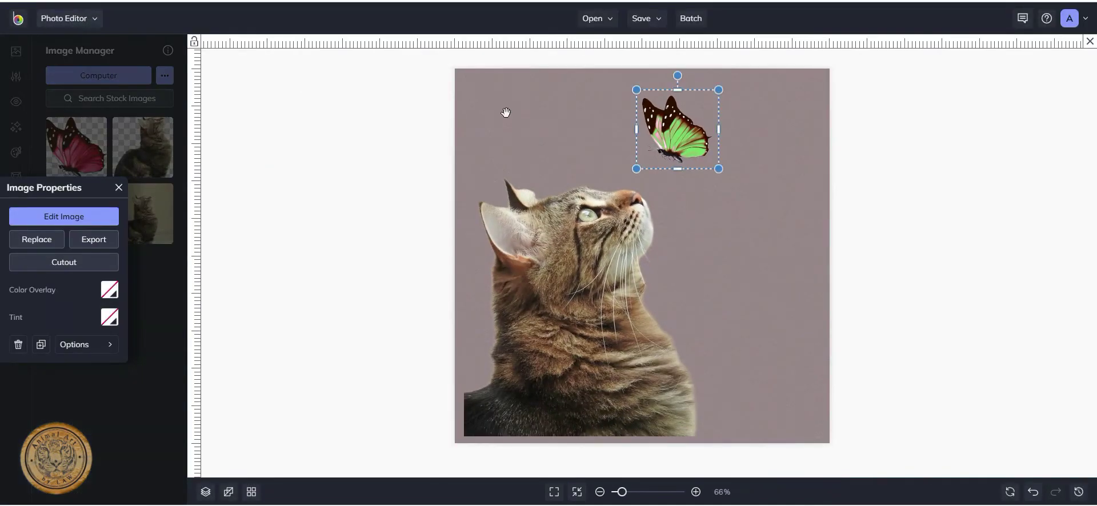
Nudge the butterfly slightly up and left, and the cat slightly up and right
left_click_drag(681, 153, 679, 146)
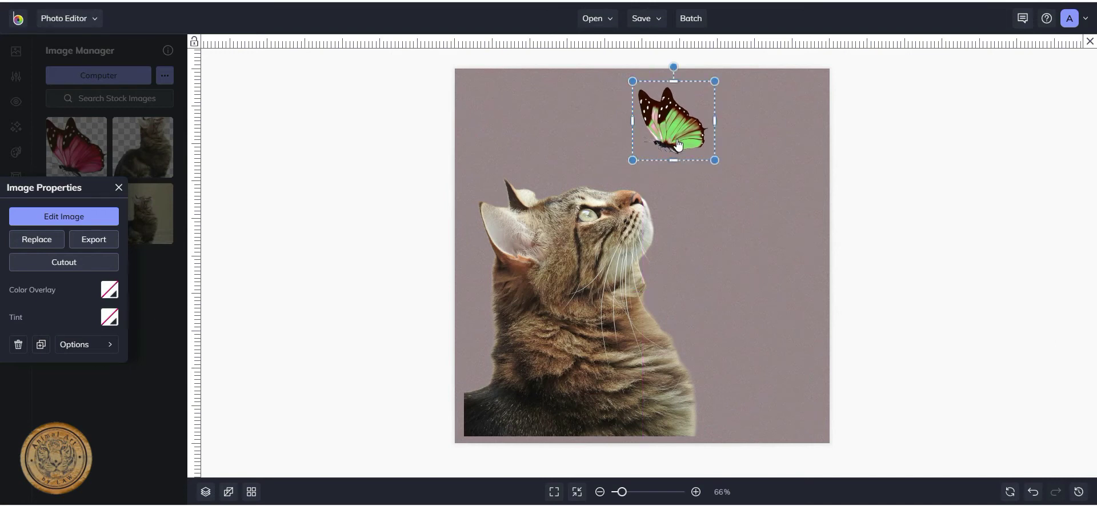
left_click(589, 264)
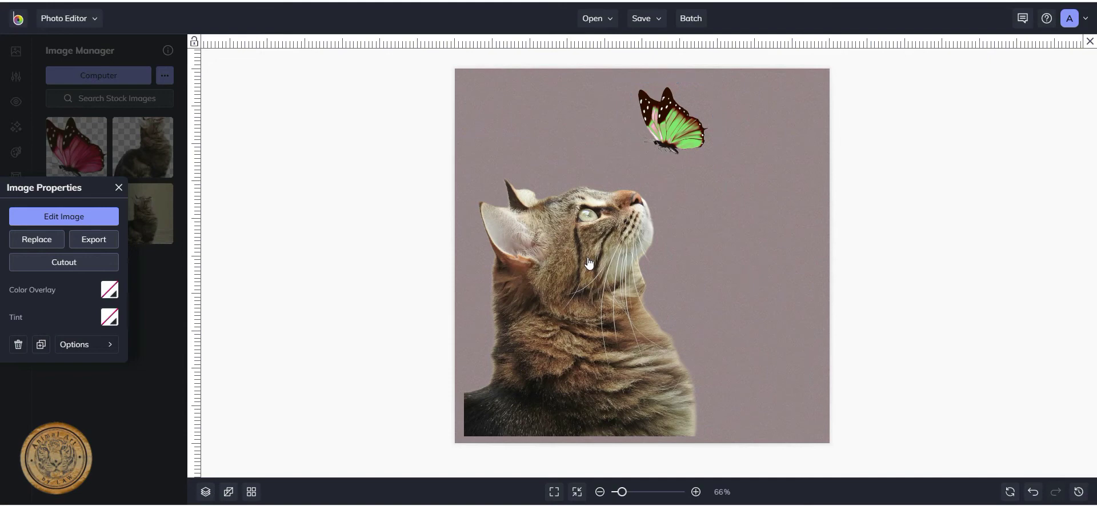
mouse_move(589, 264)
left_mouse_down()
mouse_move(618, 260)
mouse_move(585, 262)
mouse_move(599, 263)
left_mouse_up()
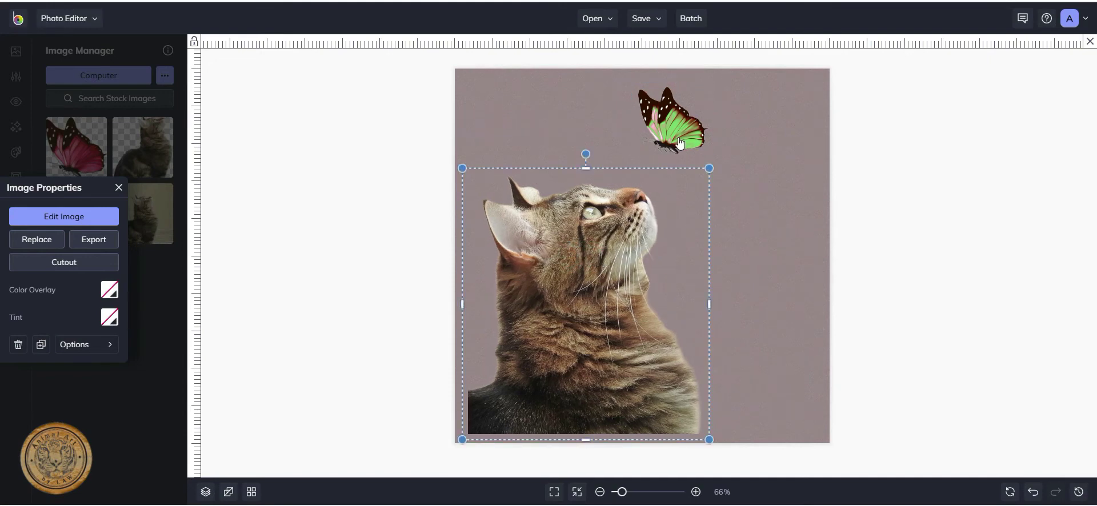
Shift the butterfly slightly left and merge the cat and butterfly layers with the background, undoing and repeating the merge once
left_click_drag(680, 143, 680, 143)
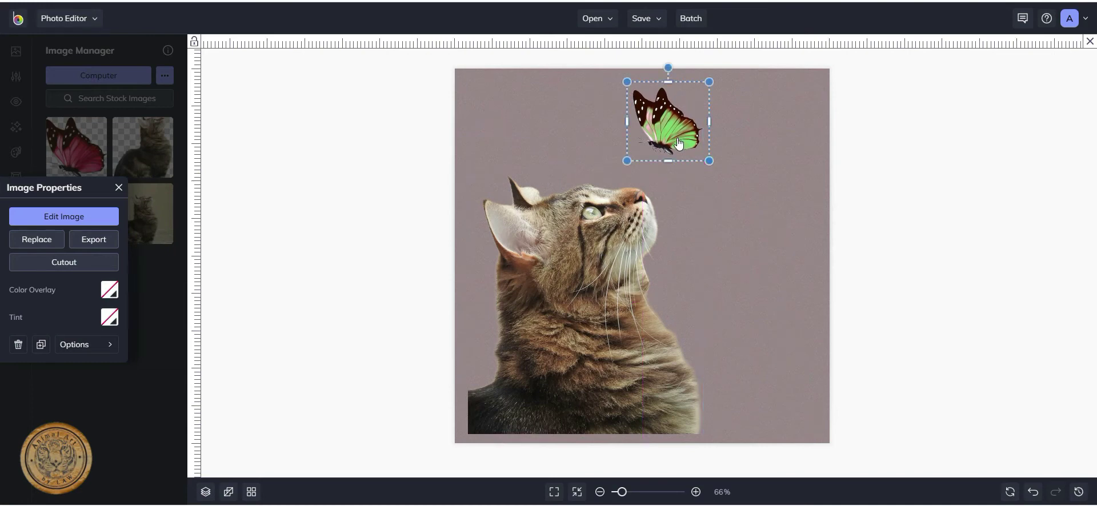
left_click(228, 493)
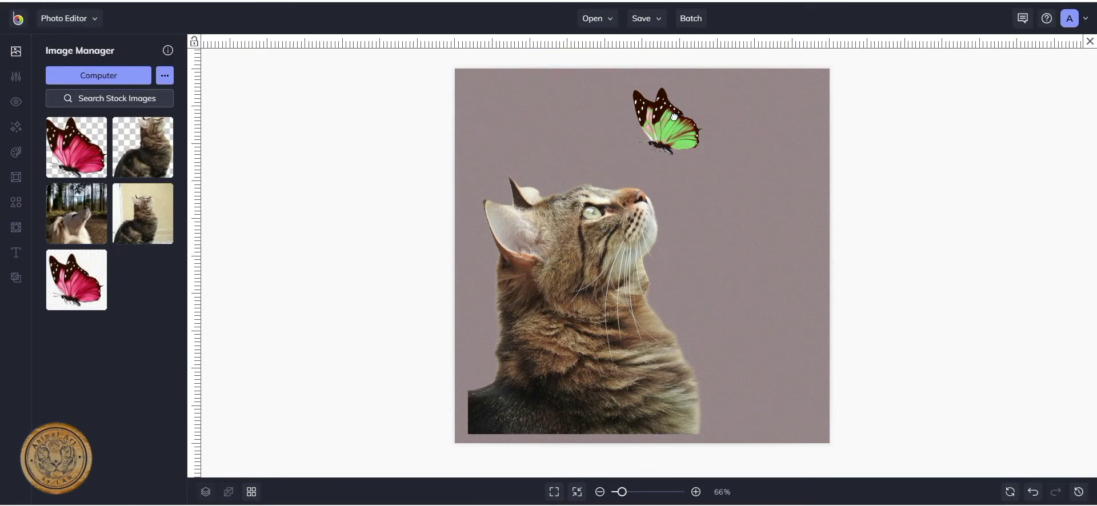
left_click(595, 244)
left_click(1034, 492)
left_click(620, 276)
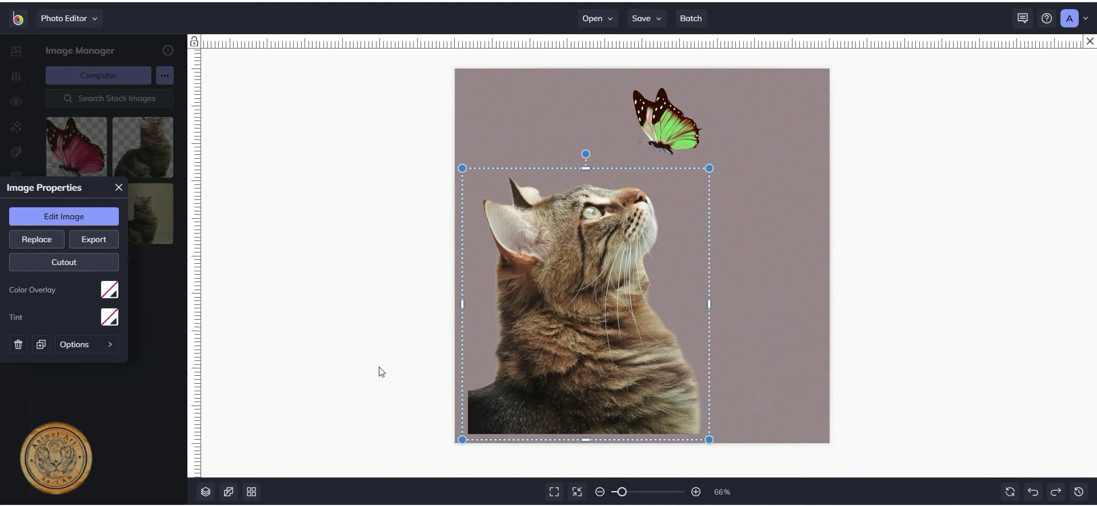
left_click(227, 493)
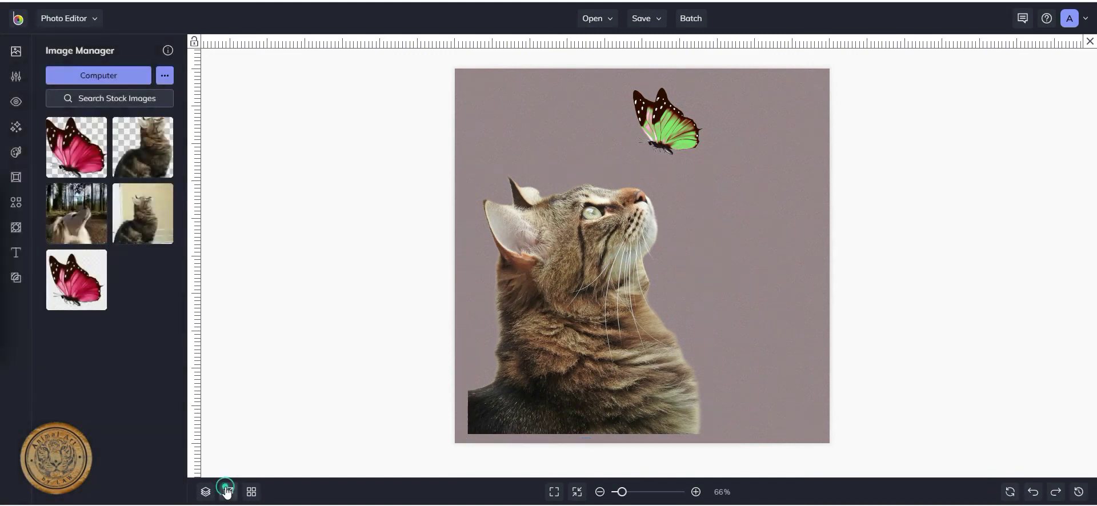
Start saving the merged image to the computer and name the file "aura butterfly dark grey"
left_click(645, 29)
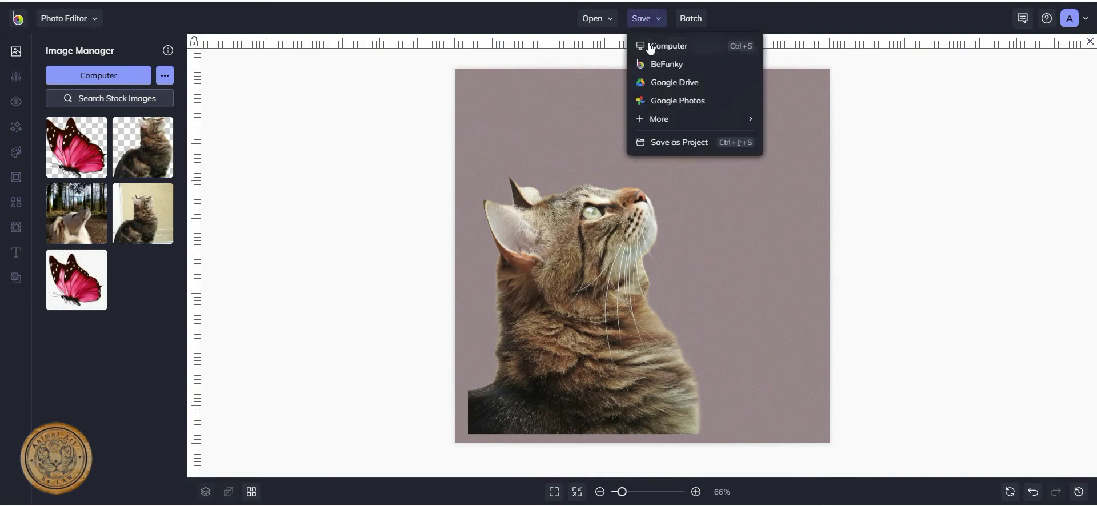
left_click(650, 47)
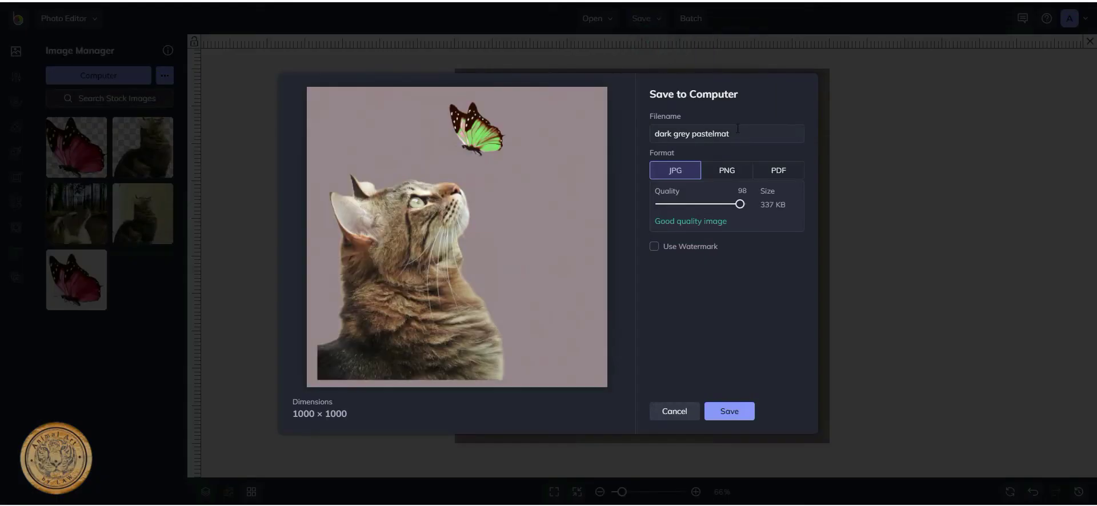
left_click_drag(740, 133, 638, 139)
type("a")
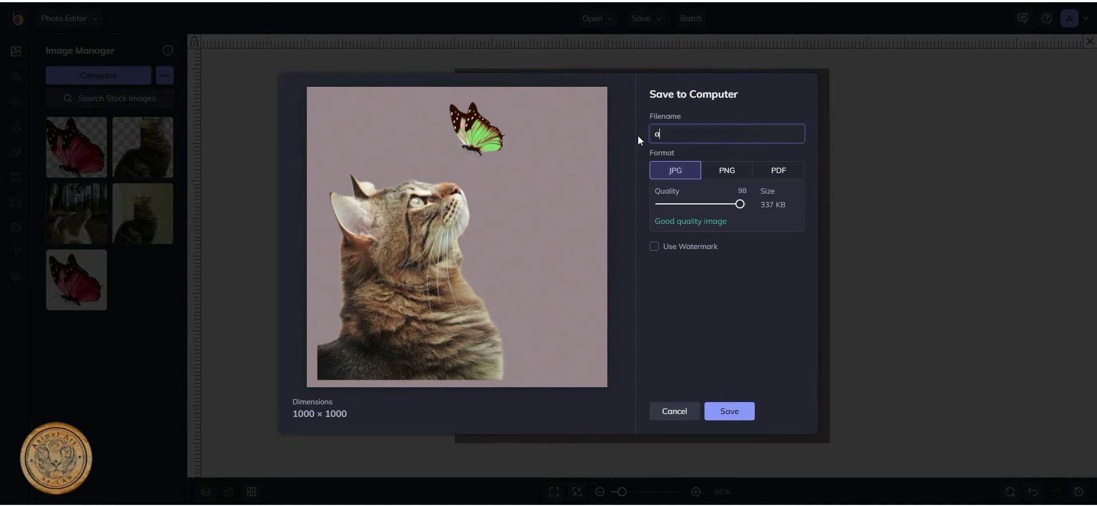
type("ura ")
type("butter")
type("fly past")
type("l")
key("BackSpace")
key("BackSpace")
key("BackSpace")
key("BackSpace")
key("BackSpace")
type("dork grey")
Keep JPG as the file format after trying PNG, and save the image to the computer
left_click(725, 173)
left_click(680, 179)
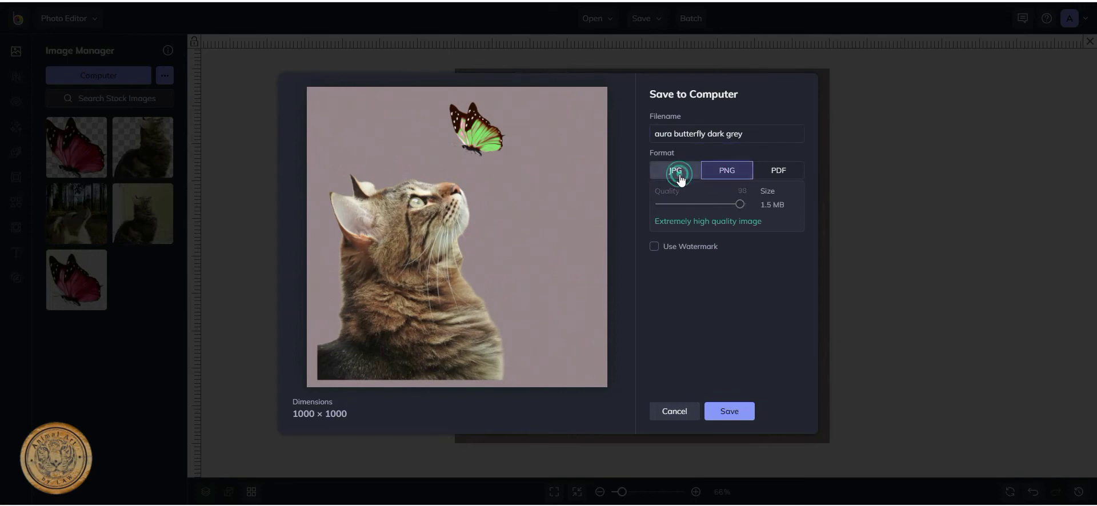
left_click(728, 414)
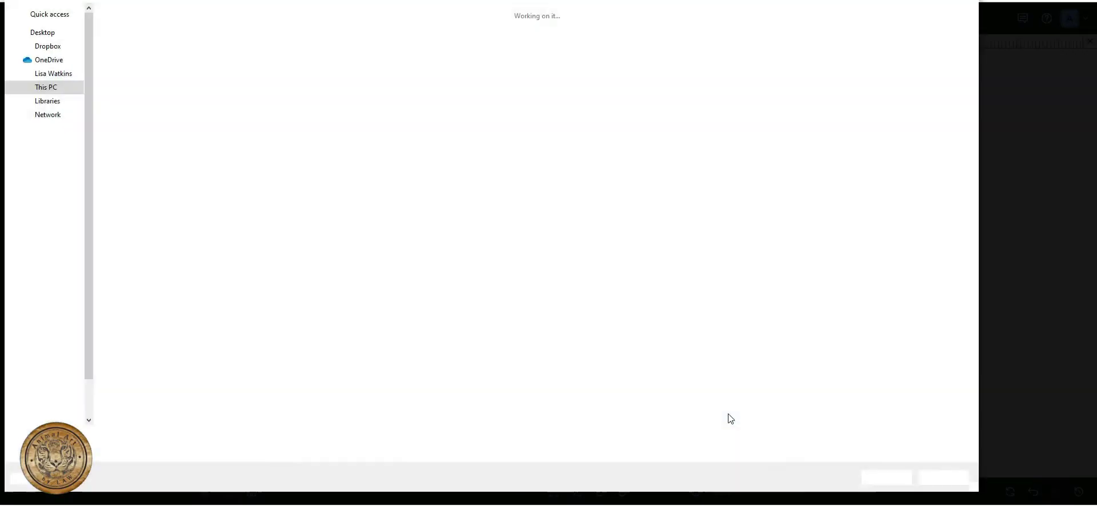
left_click(878, 477)
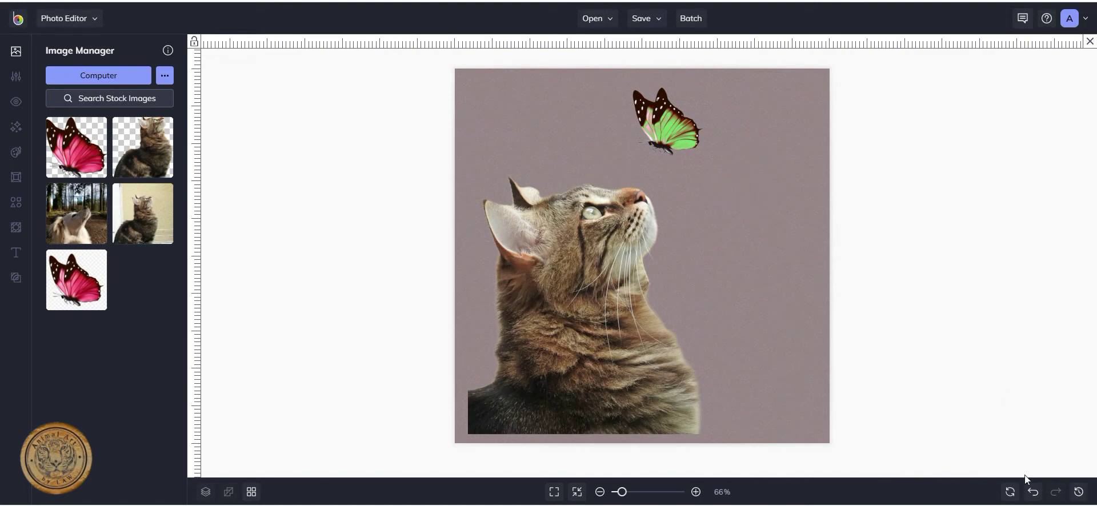
Undo the layer merge and delete the cat from the composition
left_click(1032, 492)
left_click(659, 345)
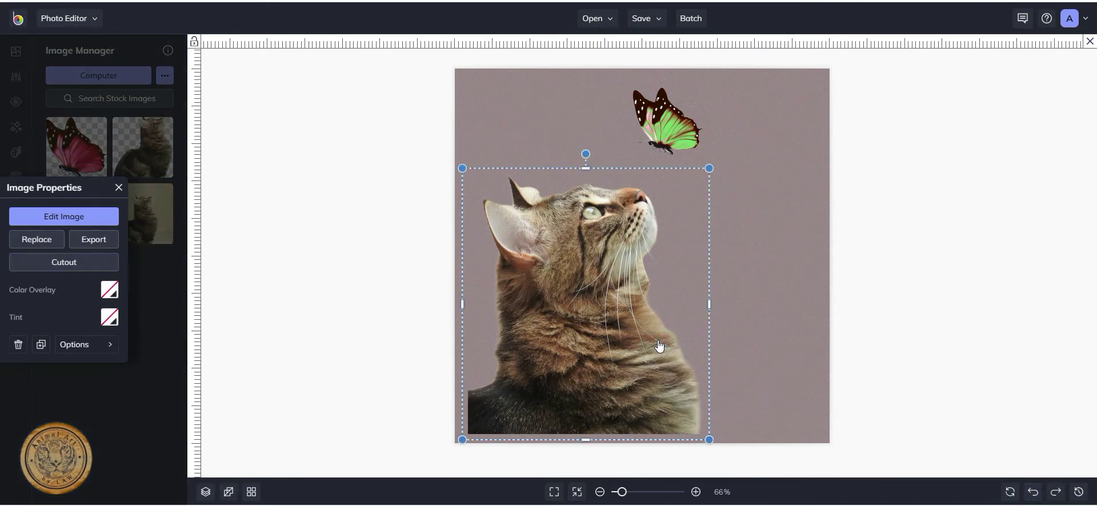
key("Delete")
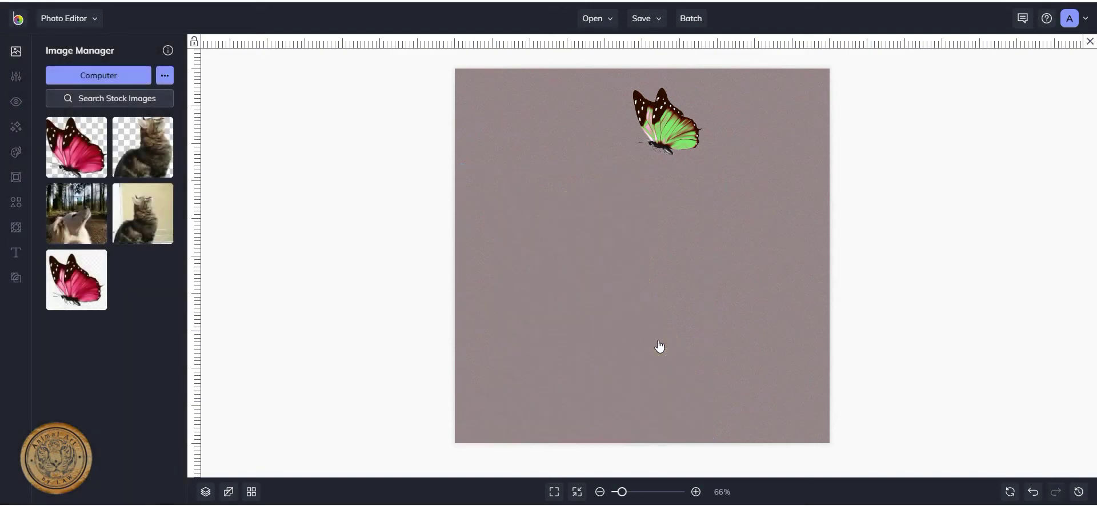
Add the photo of the dog in the woods as a layer and remove its background automatically with Cutout
right_click(72, 206)
left_click(85, 213)
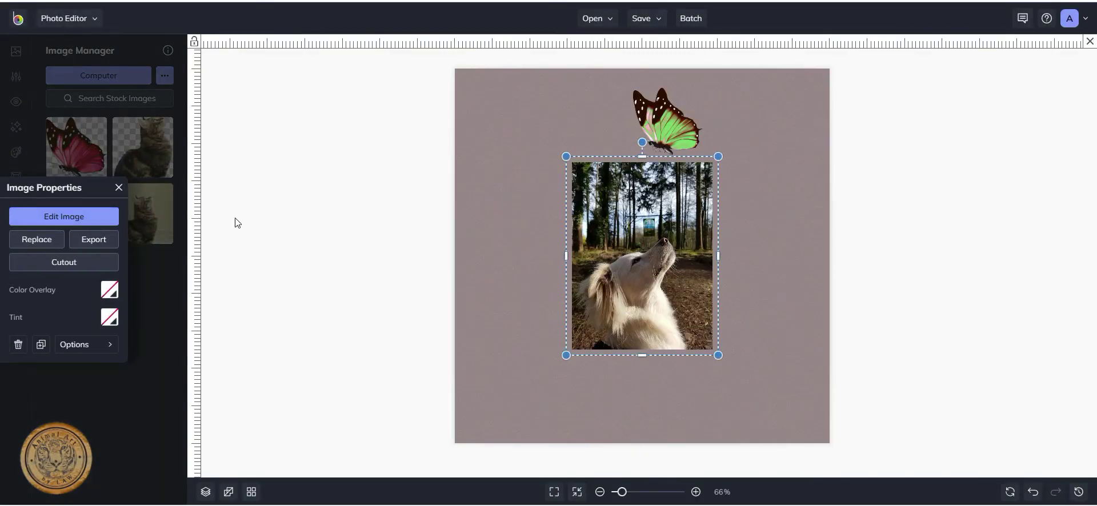
left_click(68, 267)
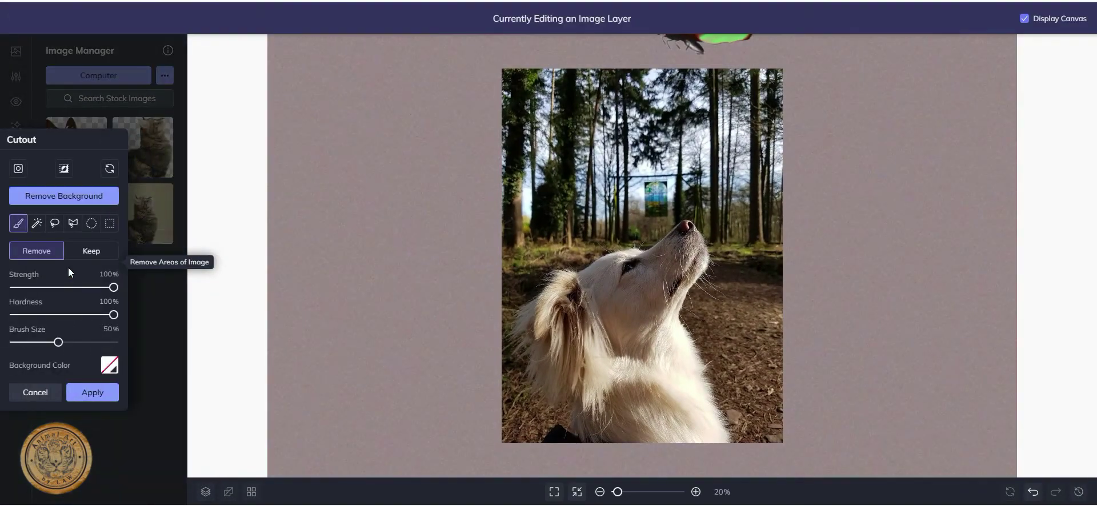
left_click(82, 201)
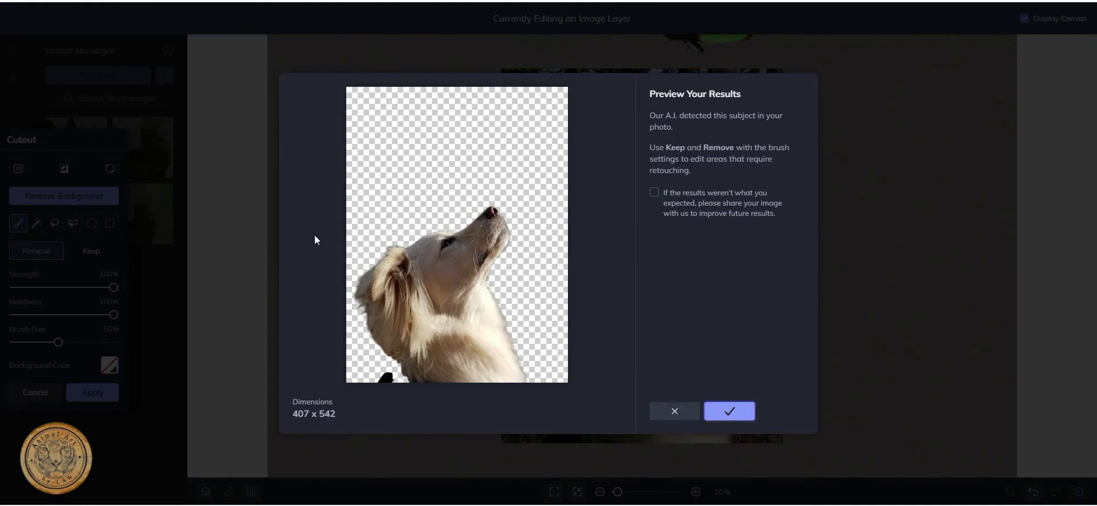
left_click(669, 412)
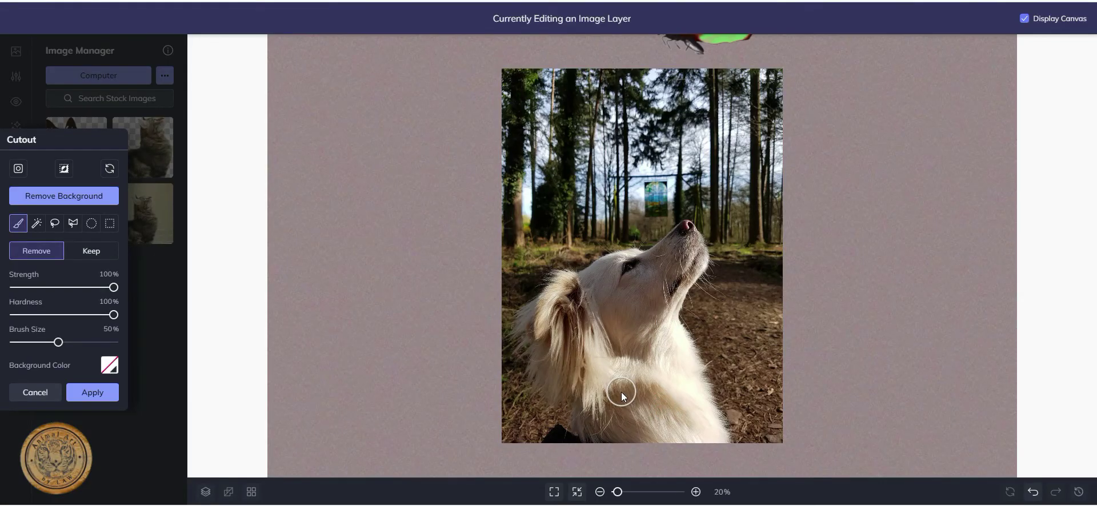
left_click(71, 202)
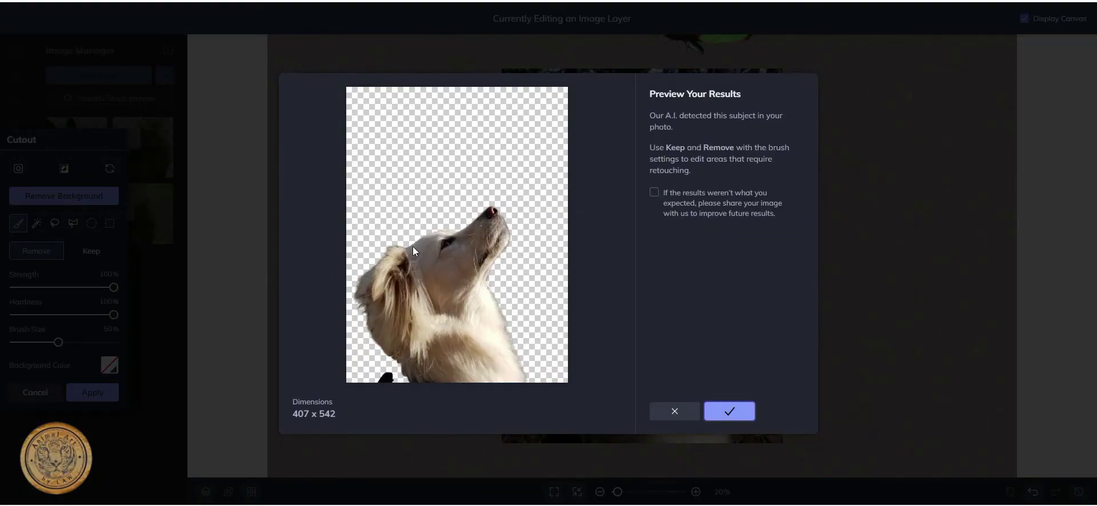
left_click(729, 412)
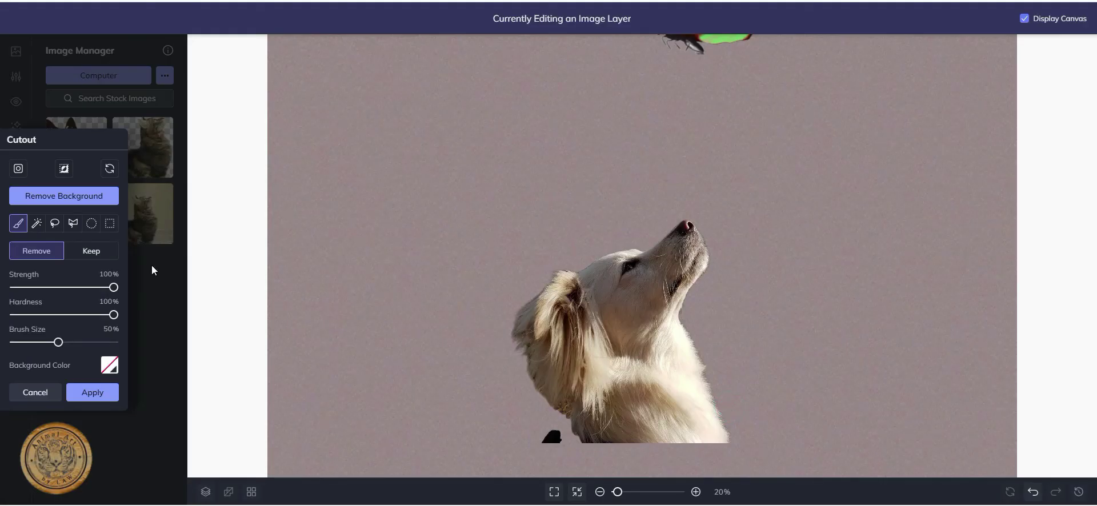
Restore the missing fur along the dog's ear and back of the neck with the Keep brush at 50% size
left_click(103, 252)
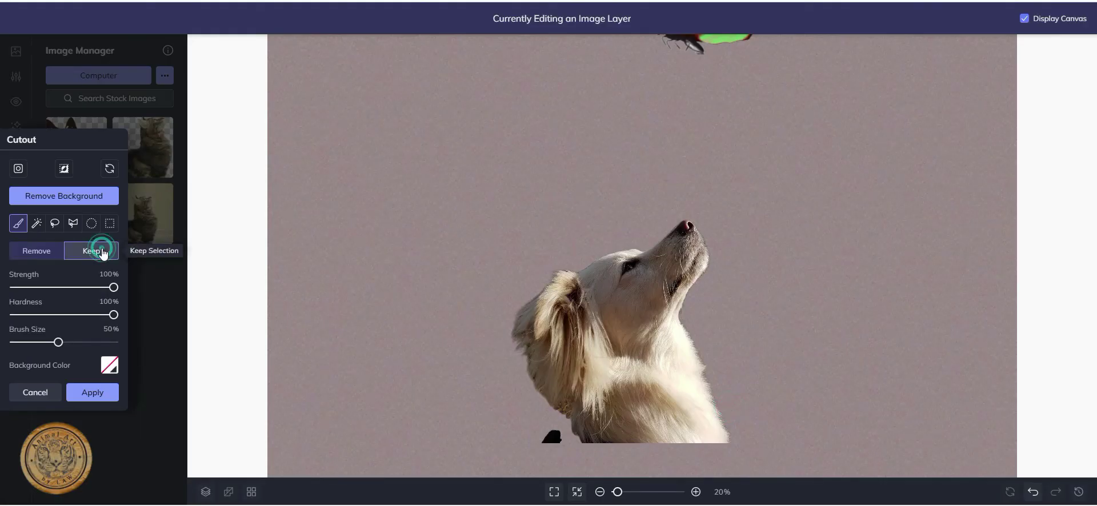
left_click_drag(541, 353, 524, 374)
mouse_move(526, 343)
left_mouse_down()
mouse_move(514, 348)
mouse_move(511, 331)
mouse_move(532, 307)
mouse_move(533, 320)
left_mouse_up()
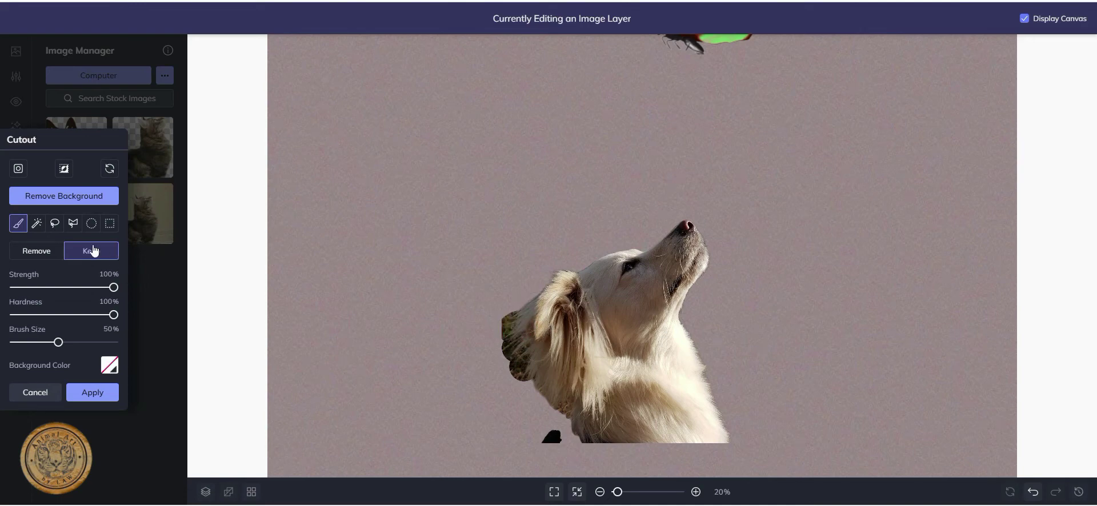
mouse_move(529, 373)
left_mouse_down()
mouse_move(557, 395)
mouse_move(553, 404)
mouse_move(593, 407)
mouse_move(594, 432)
mouse_move(559, 439)
mouse_move(595, 436)
left_mouse_up()
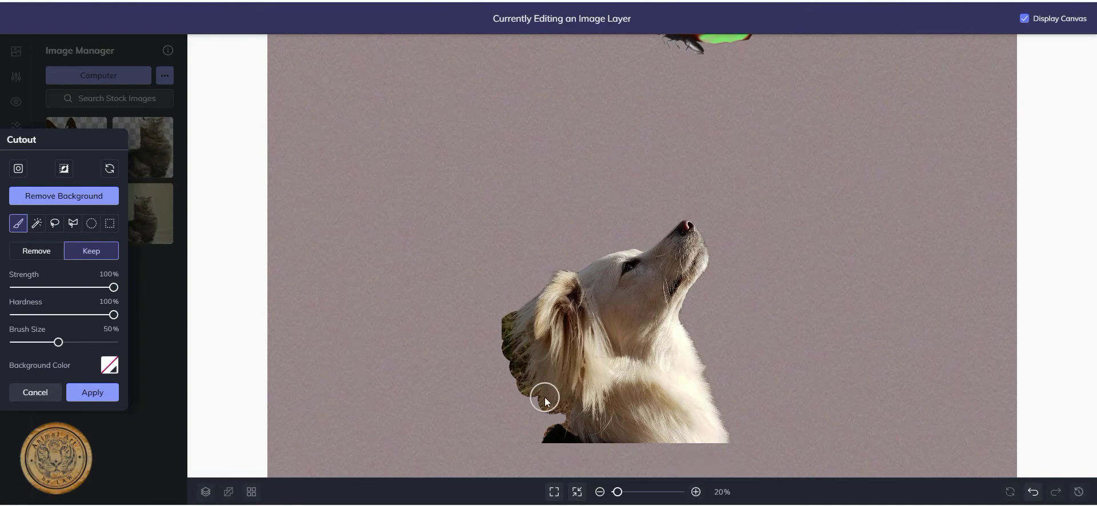
left_click_drag(507, 366, 527, 328)
left_click_drag(524, 312, 517, 319)
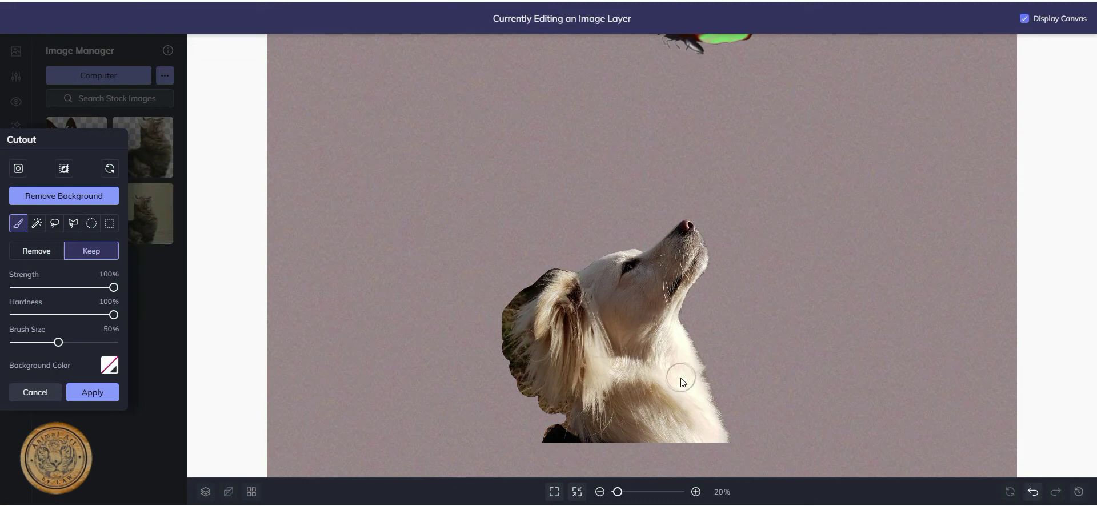
Reduce the cutout brush size to 32% for close-up work on the dog's ear fur
left_click(696, 492)
left_click(696, 492)
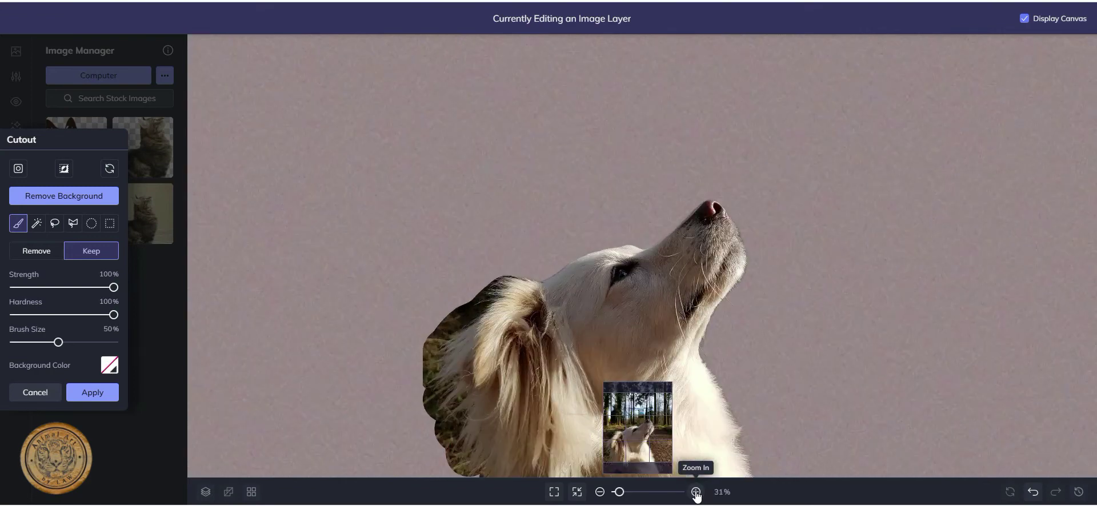
left_click(696, 493)
left_click(696, 493)
left_click(696, 493)
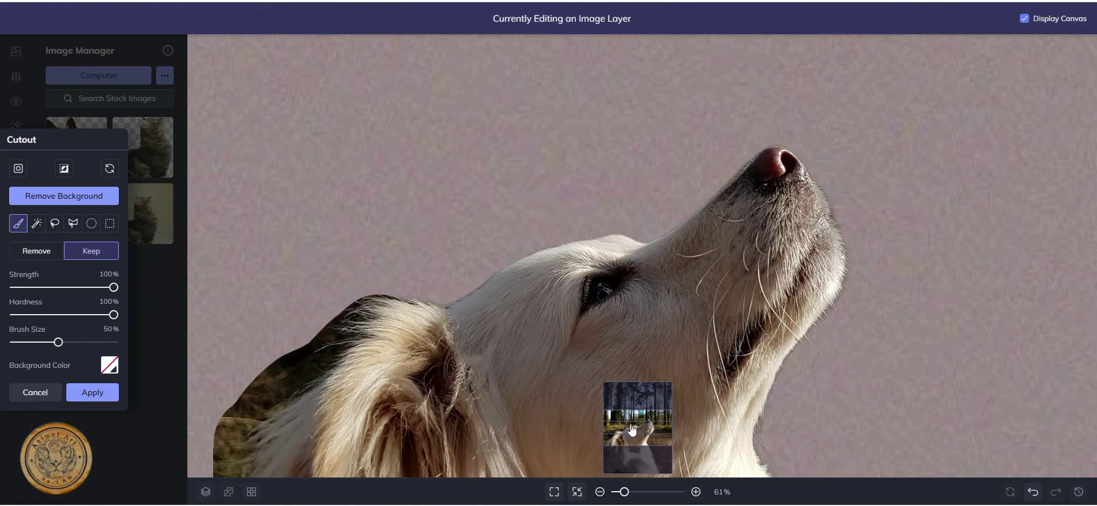
left_click_drag(631, 430, 618, 453)
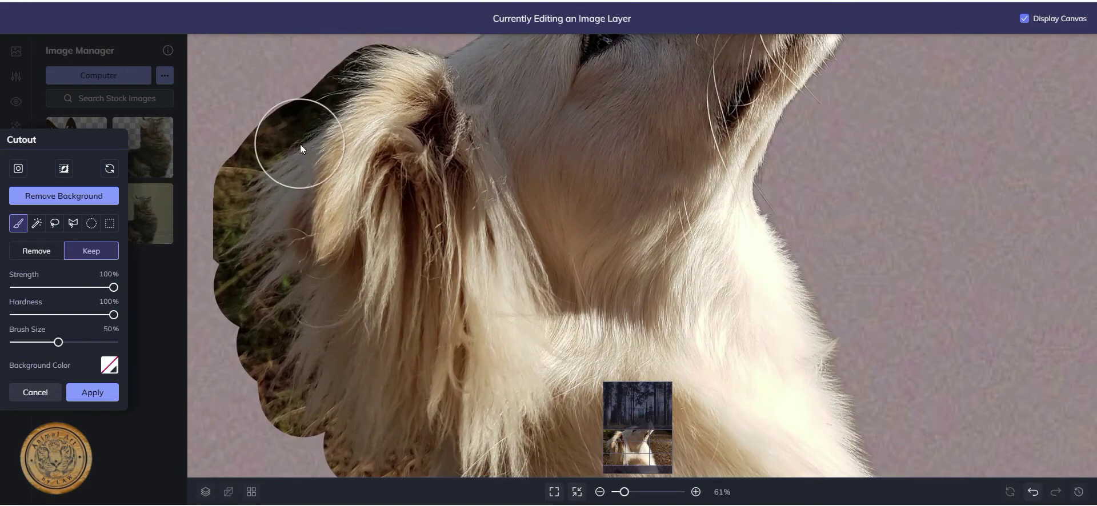
left_click(39, 343)
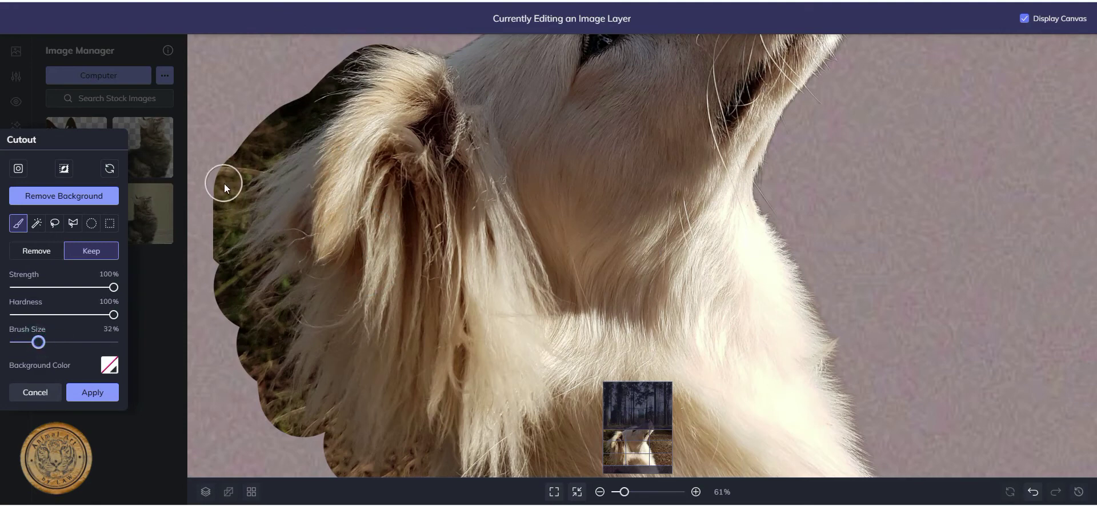
left_click_drag(224, 183, 294, 110)
mouse_move(302, 119)
left_mouse_down()
mouse_move(217, 183)
mouse_move(237, 84)
left_mouse_up()
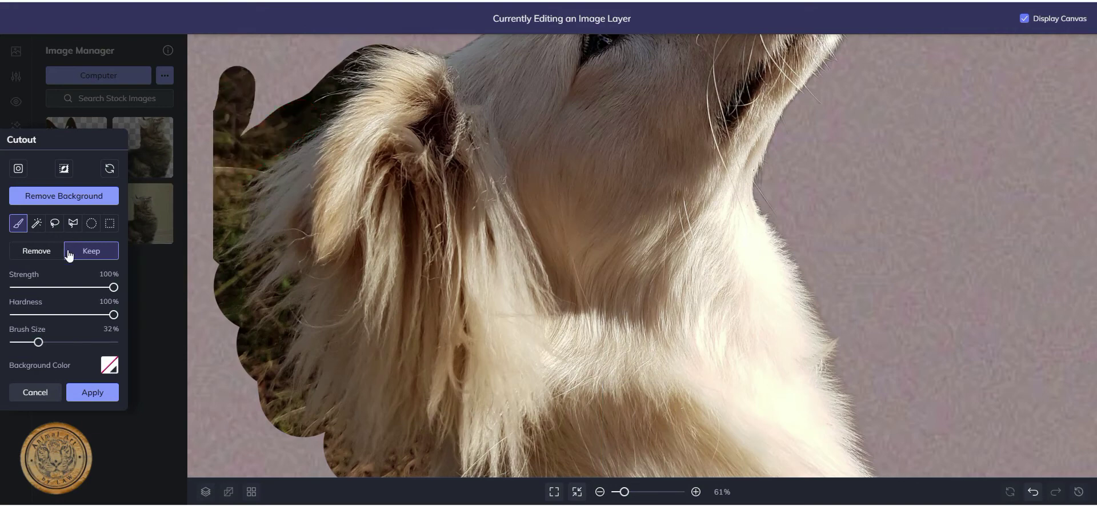
left_click(1034, 492)
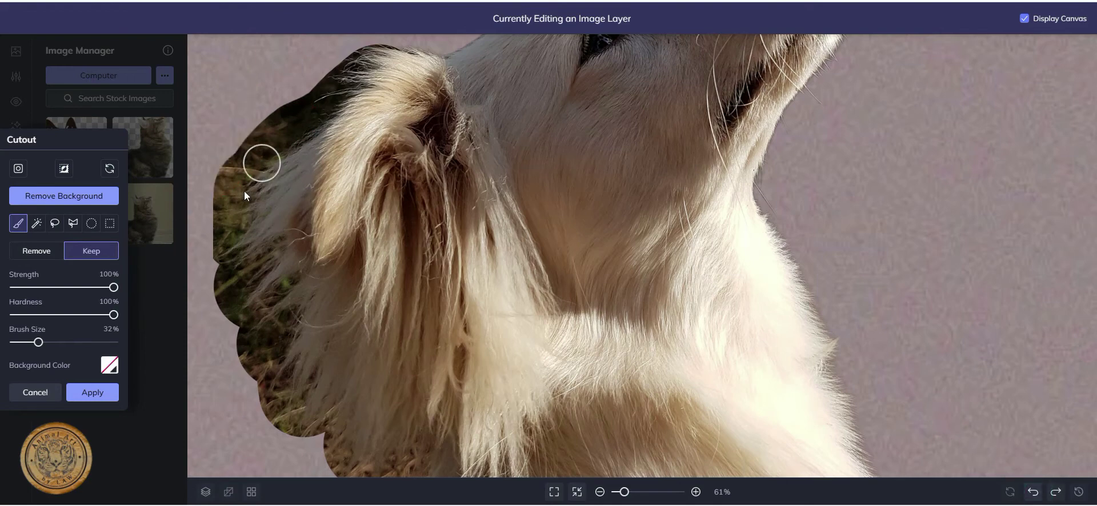
Brush away the outer leftover background around the dog's ear with the Remove brush at 32% size
left_click(41, 251)
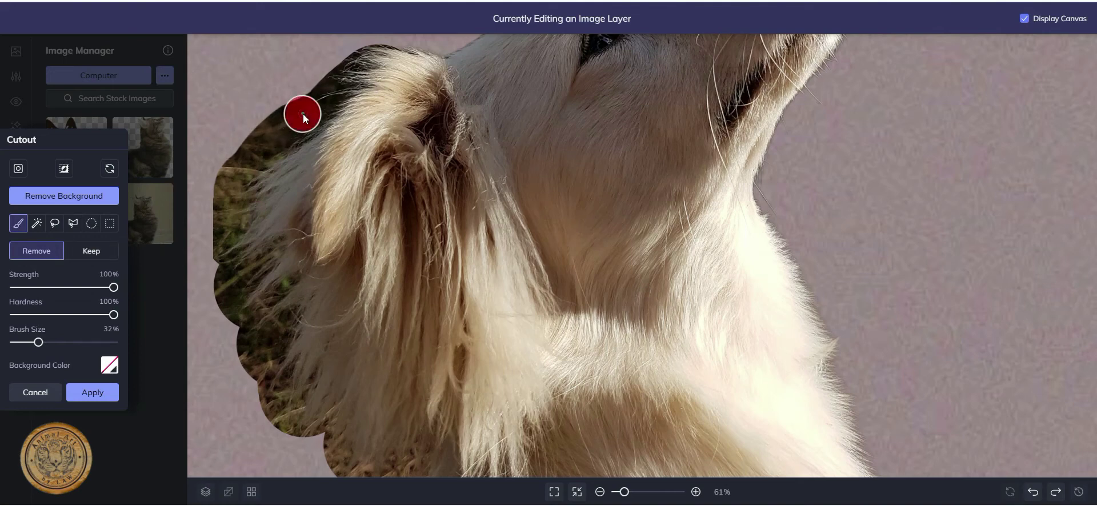
mouse_move(218, 192)
left_mouse_down()
mouse_move(228, 193)
mouse_move(225, 223)
left_mouse_up()
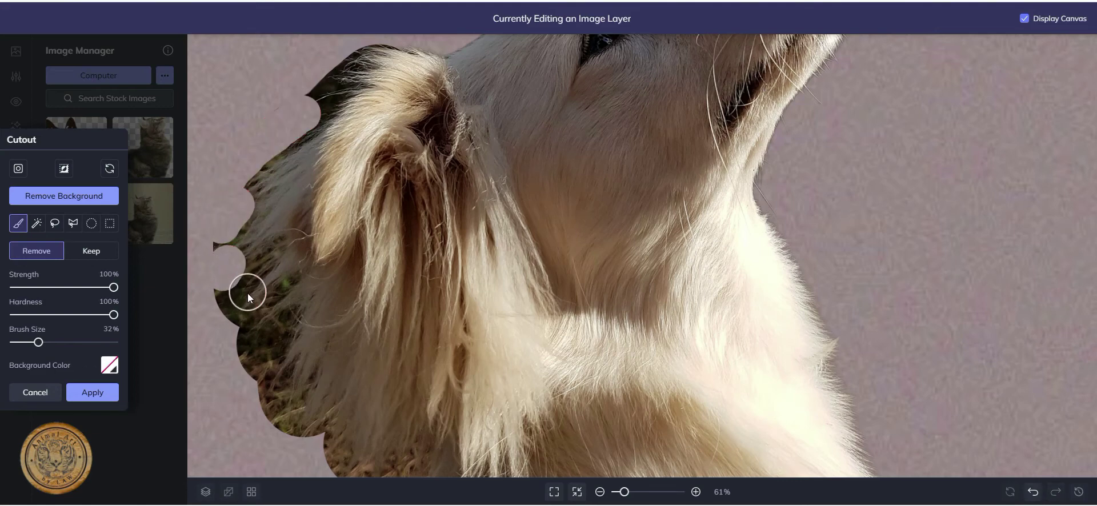
left_click_drag(217, 278, 213, 245)
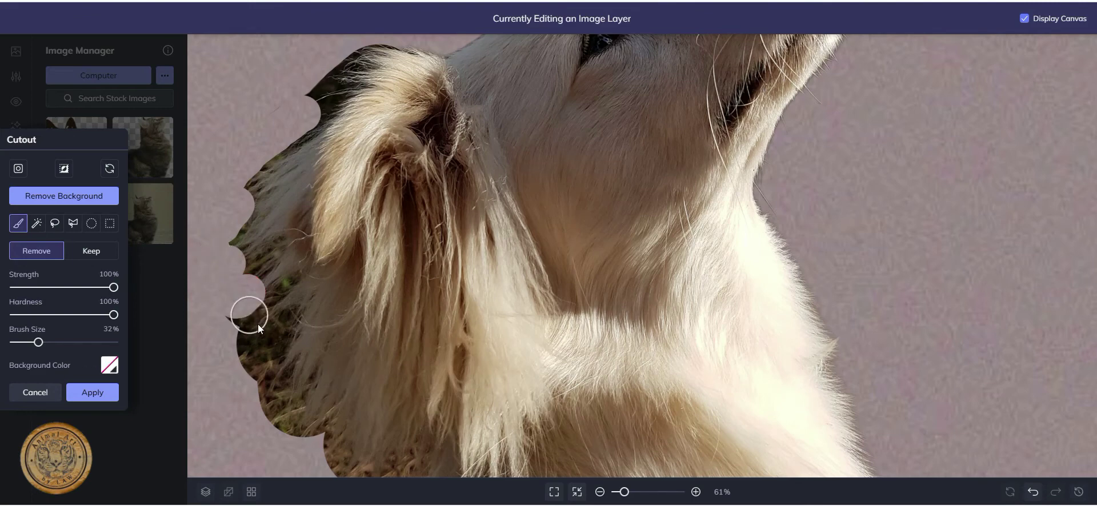
left_click_drag(270, 341, 268, 345)
left_click(278, 396)
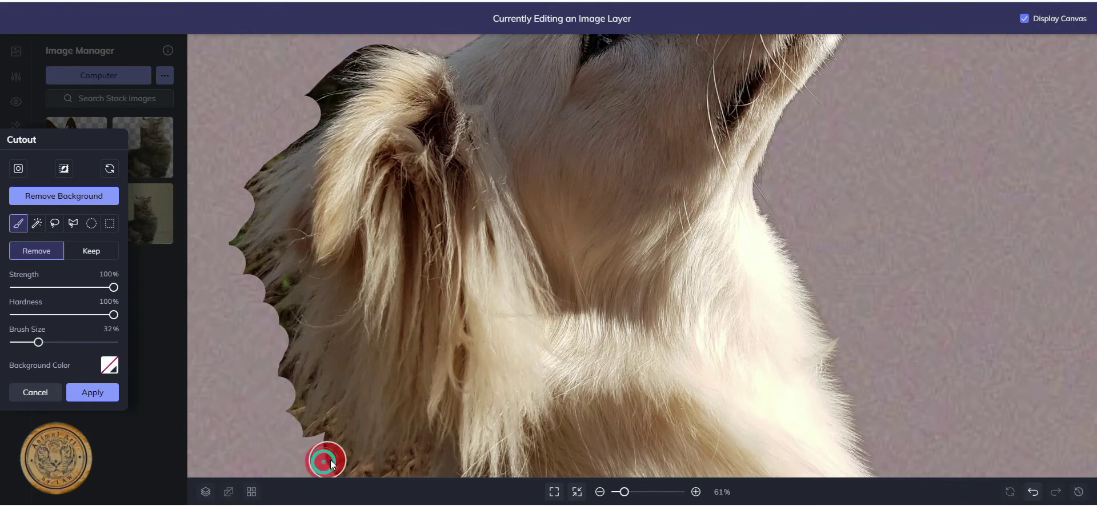
left_click(331, 461)
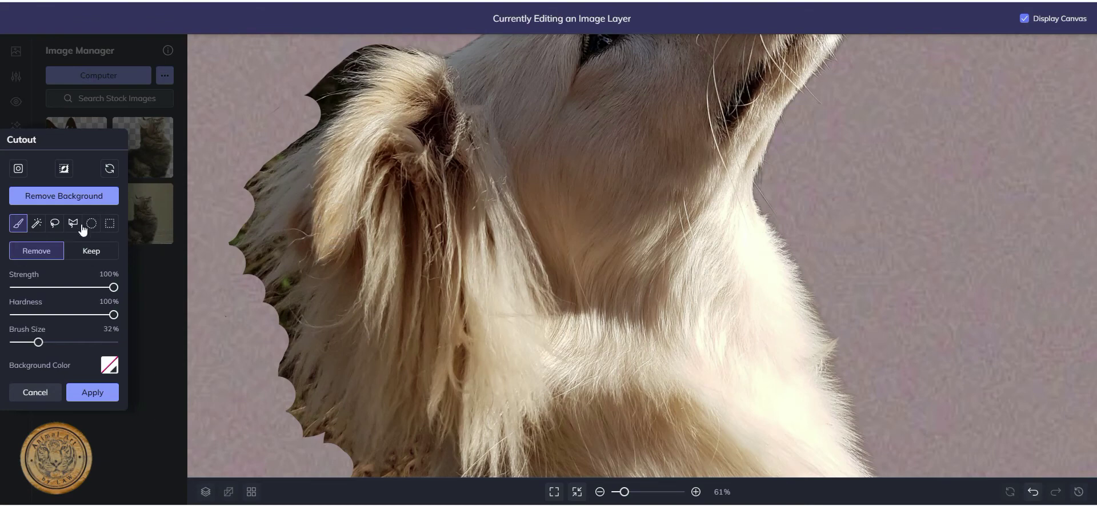
Brush away the leftover background along the outer edge of the dog's ear with the Remove brush at 17% size
left_click_drag(39, 343, 22, 342)
left_click_drag(342, 87, 331, 89)
left_click_drag(345, 63, 380, 44)
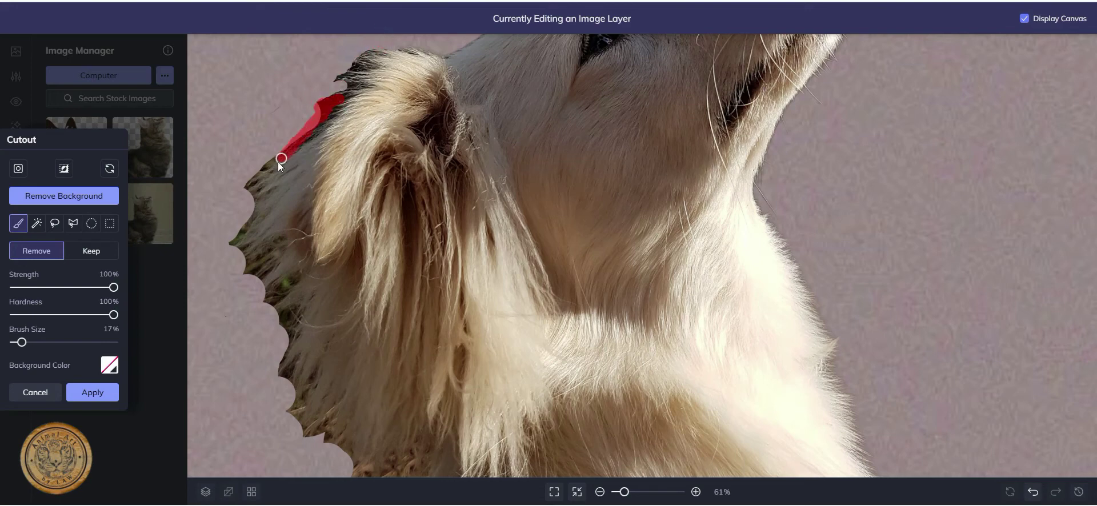
left_click_drag(257, 176, 229, 204)
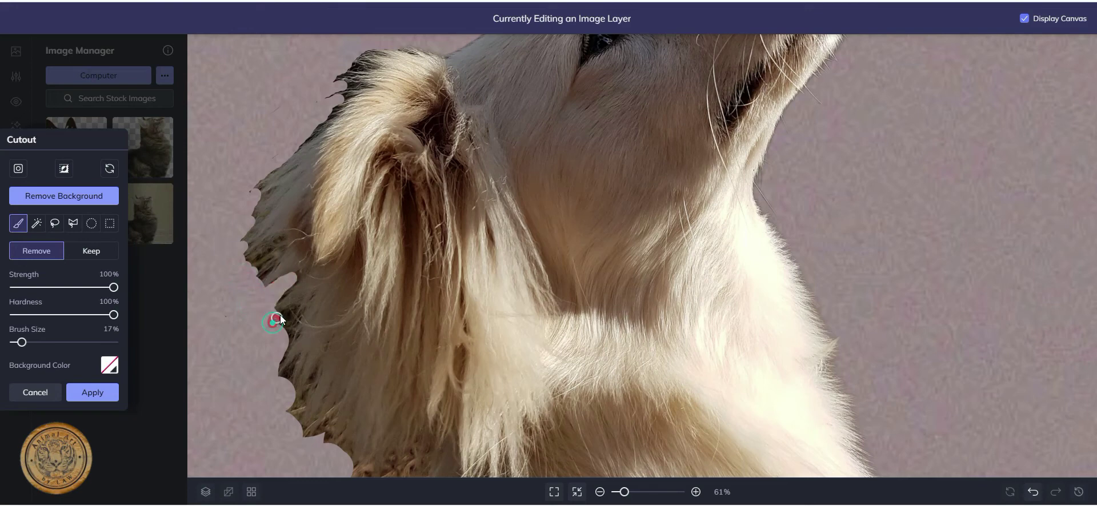
left_click_drag(286, 342, 285, 355)
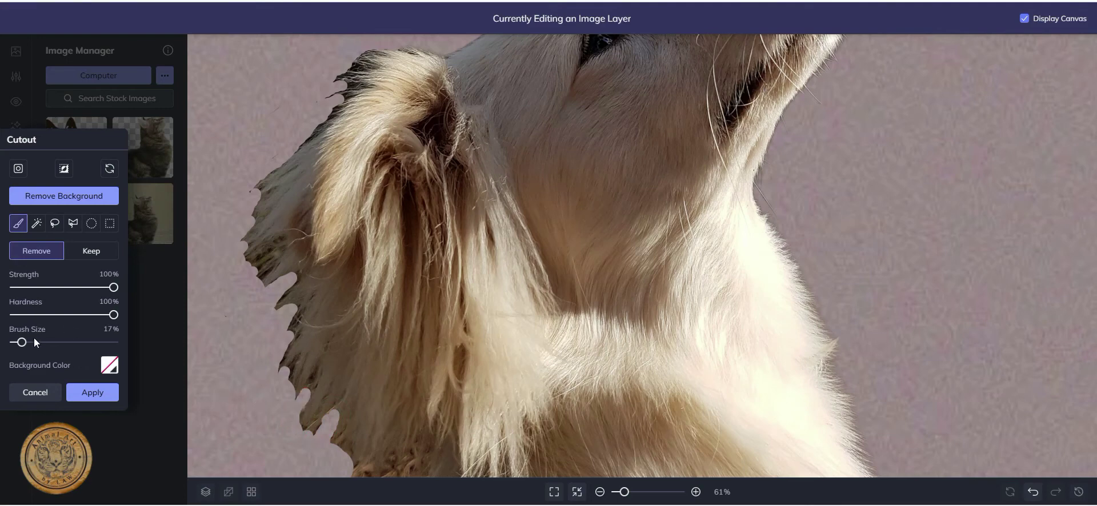
Carve fine gaps between the fur strands along the ear's outer edge with the Remove brush at 10% size
left_click_drag(15, 344, 12, 344)
left_click_drag(286, 375, 298, 355)
mouse_move(296, 278)
left_mouse_down()
mouse_move(251, 286)
mouse_move(277, 259)
left_mouse_up()
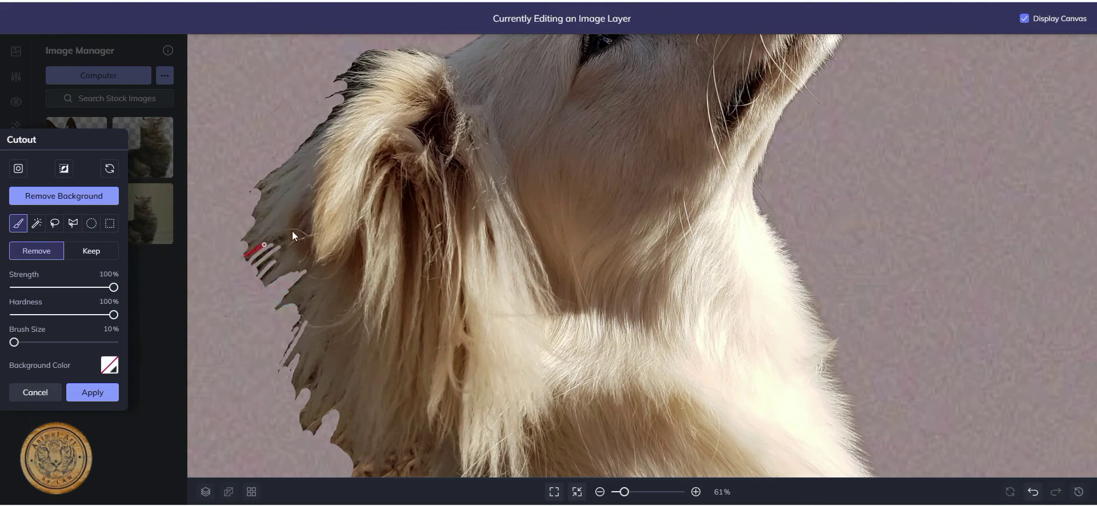
left_click_drag(263, 239, 259, 236)
left_click_drag(302, 138, 324, 128)
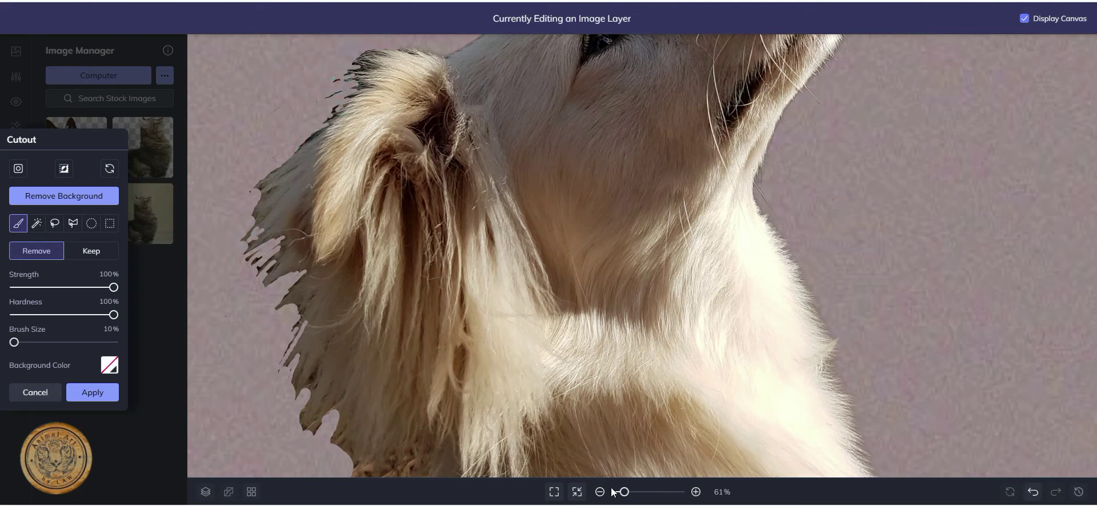
Carve fur strands along the ear's lower edge and the back of the neck with the 10% Remove brush
mouse_move(624, 491)
left_click(634, 453)
left_click_drag(635, 457, 636, 464)
left_click_drag(430, 324, 406, 369)
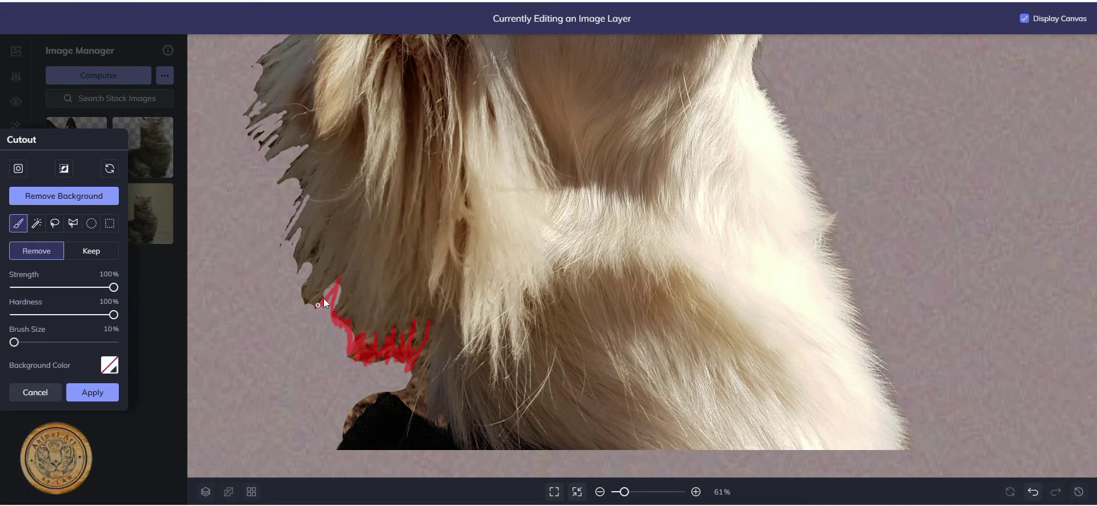
left_click_drag(304, 296, 303, 298)
left_click_drag(312, 260, 302, 306)
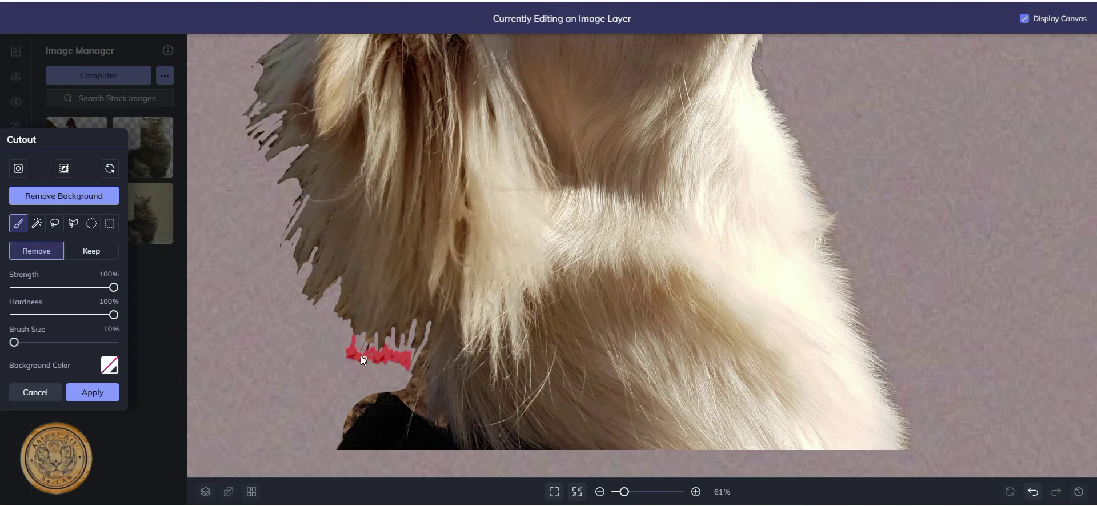
left_click_drag(361, 355, 352, 354)
left_click_drag(431, 338, 423, 370)
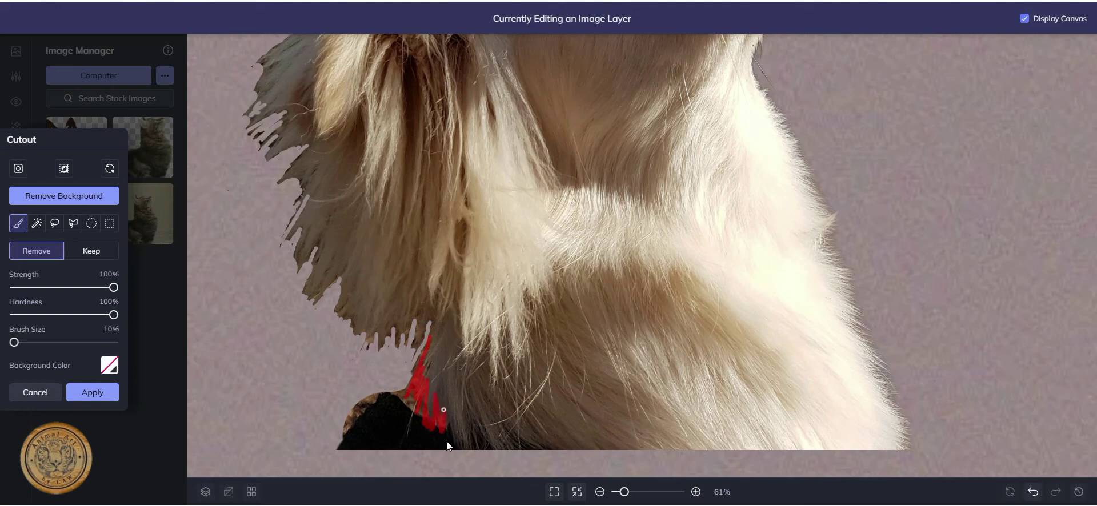
left_click_drag(451, 439, 451, 441)
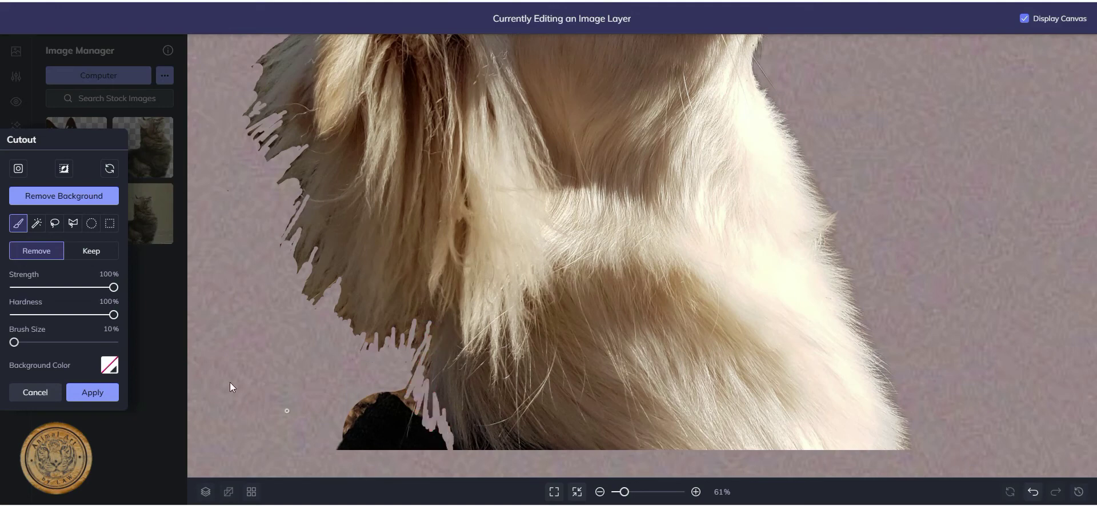
Remove the dark leftover patch beneath the ear with the Remove brush at 27% size and apply the cutout
left_click(33, 342)
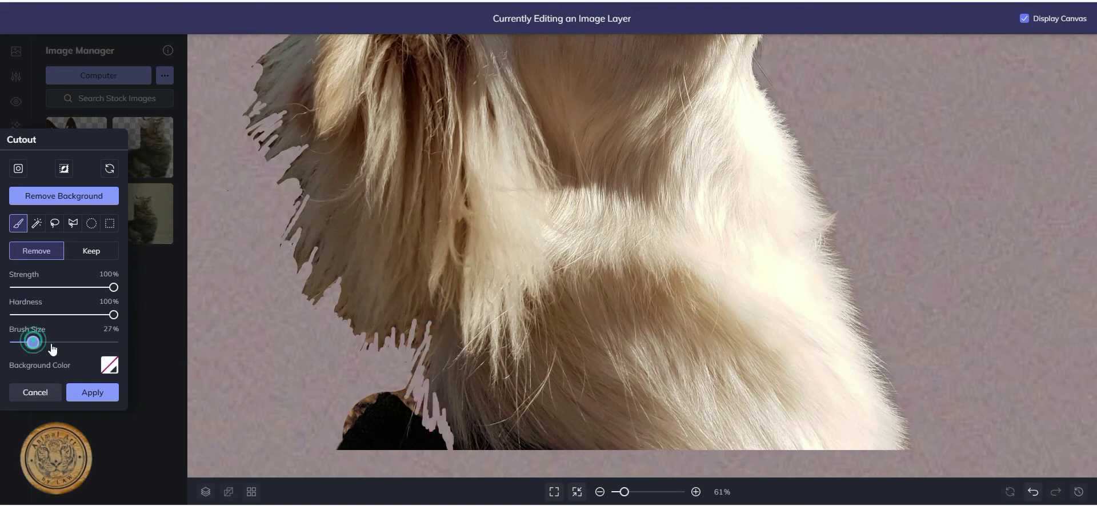
left_click_drag(391, 414, 413, 372)
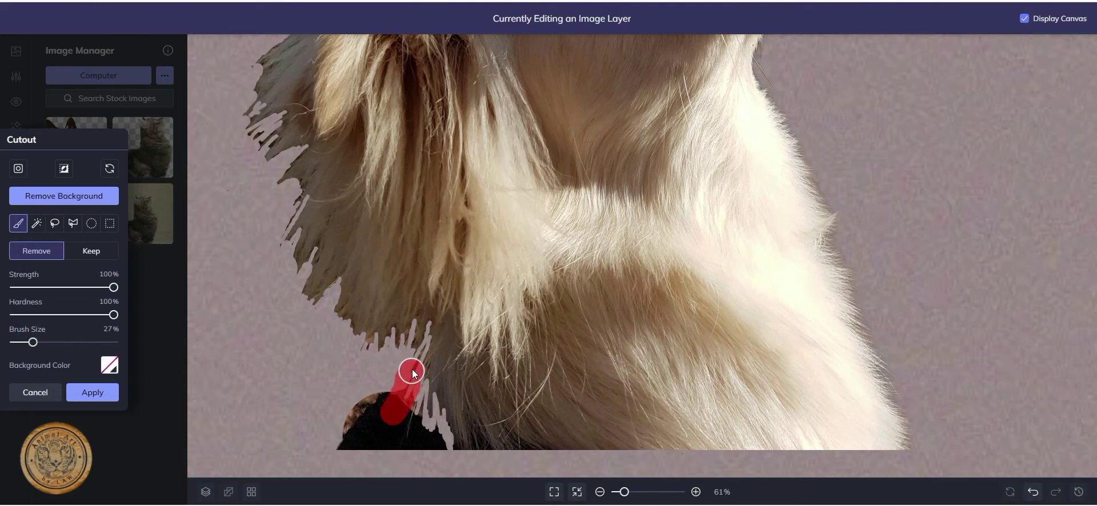
mouse_move(407, 420)
left_mouse_down()
mouse_move(413, 396)
mouse_move(411, 425)
mouse_move(436, 443)
mouse_move(373, 447)
left_mouse_up()
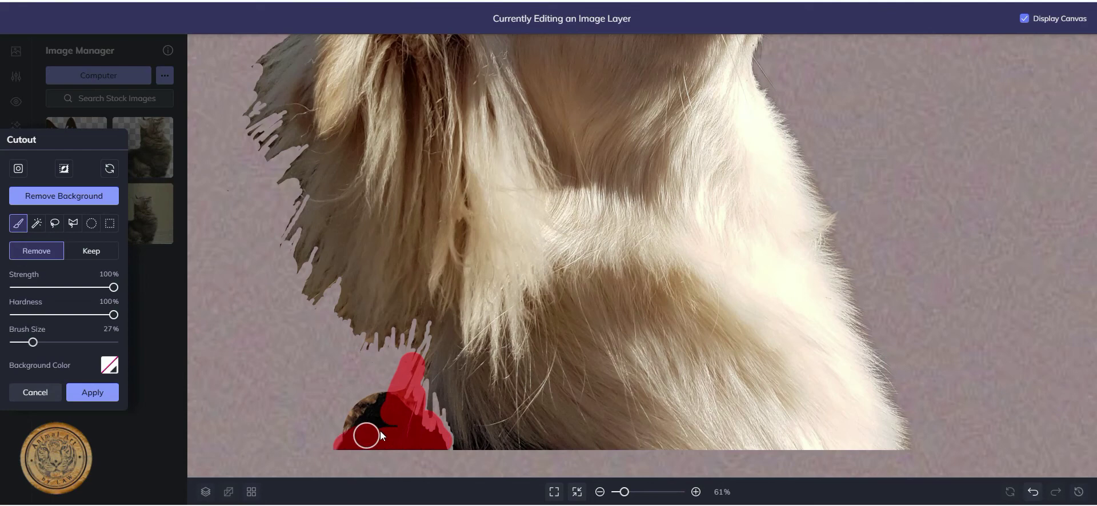
left_click_drag(376, 400, 373, 395)
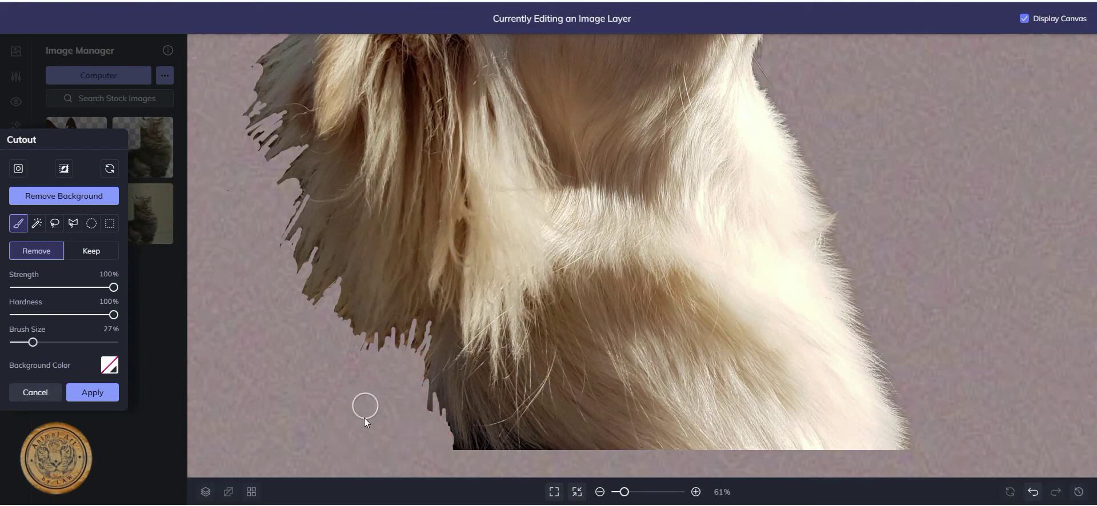
left_click_drag(430, 426, 425, 438)
left_click_drag(274, 252, 276, 256)
left_click(111, 392)
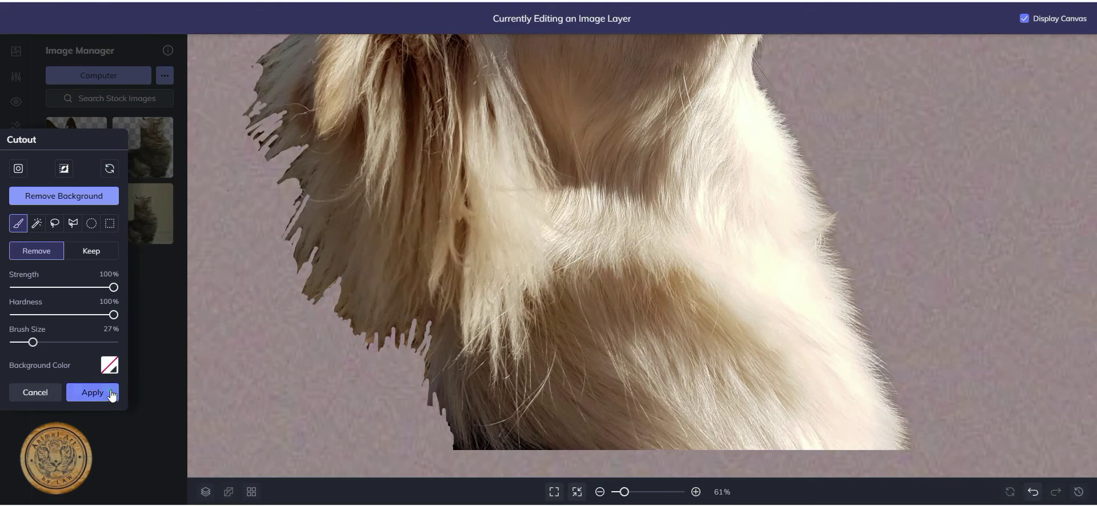
left_click(743, 361)
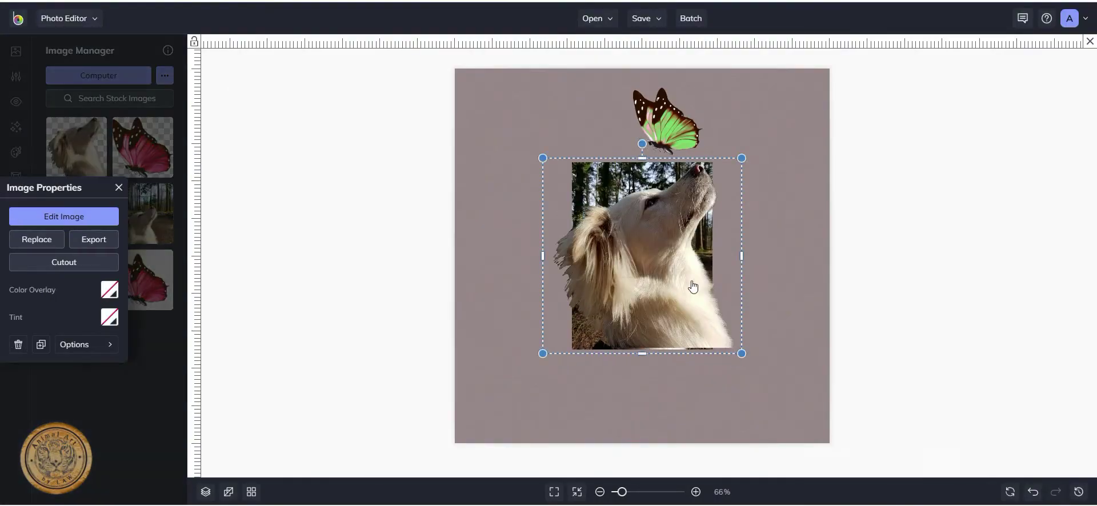
Move the dog cutout off the original woods photo and delete the original photo layer
left_click_drag(693, 287, 644, 340)
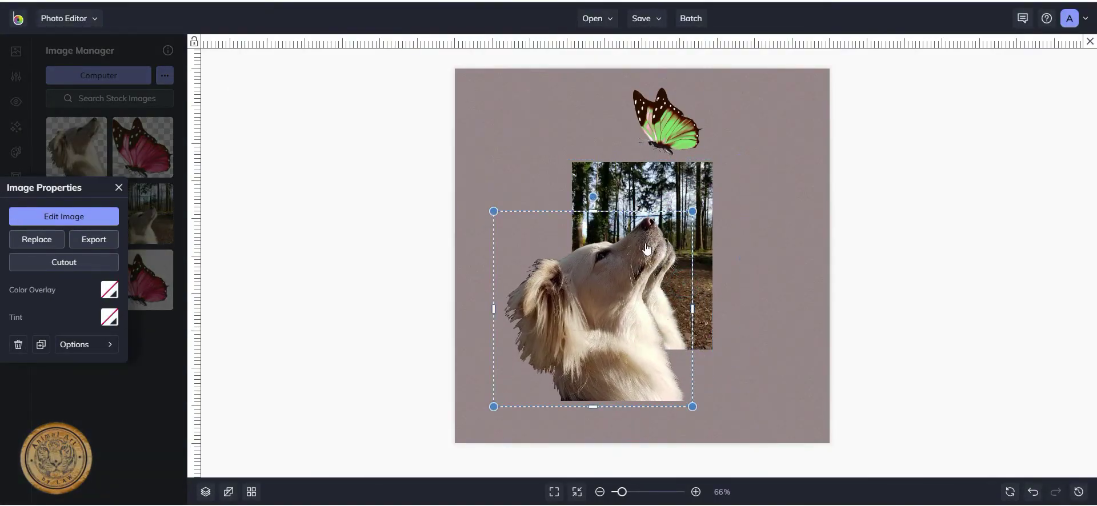
left_click(695, 180)
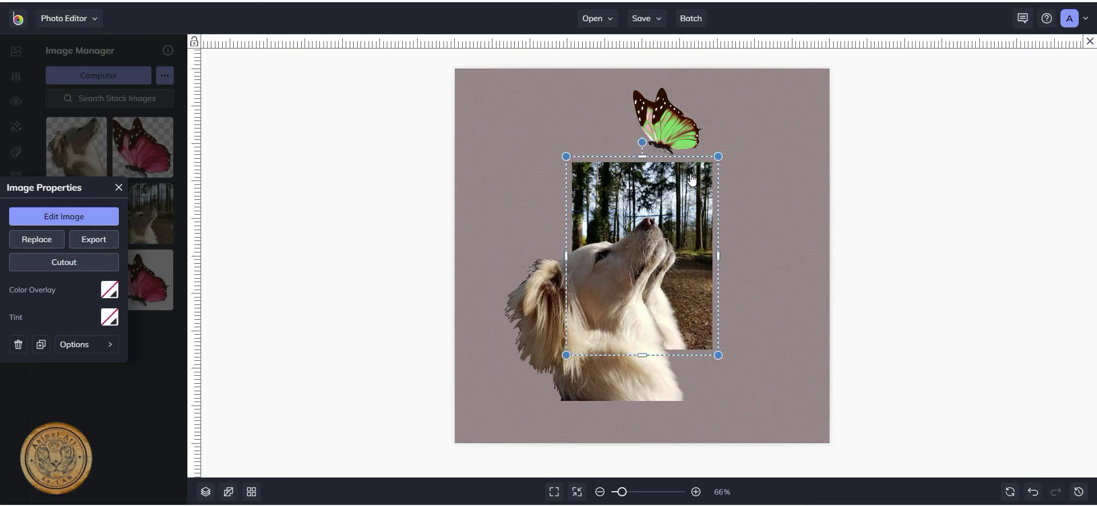
key("Delete")
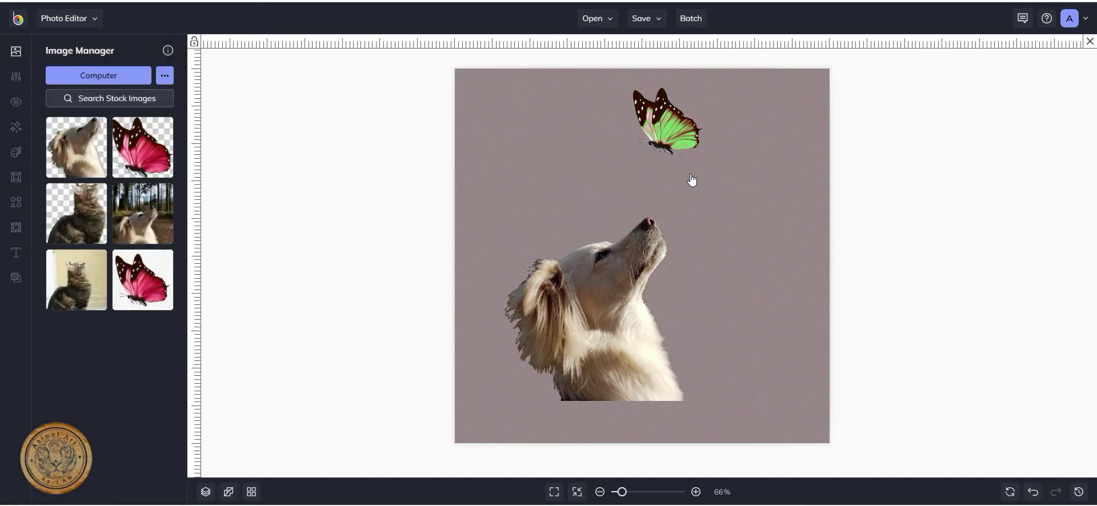
Enlarge the dog cutout and position it in the lower part of the canvas with its nose below the butterfly
left_click(627, 254)
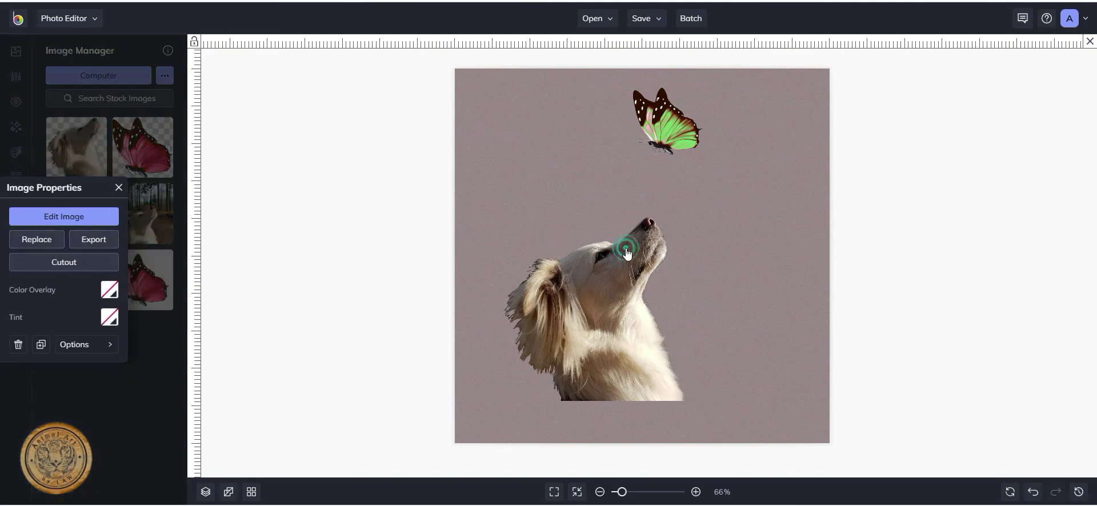
left_click_drag(691, 211, 783, 165)
left_click_drag(646, 255, 593, 283)
Shrink the butterfly, rotate it slightly counterclockwise and place it on the tip of the dog's nose
left_click_drag(674, 134, 676, 159)
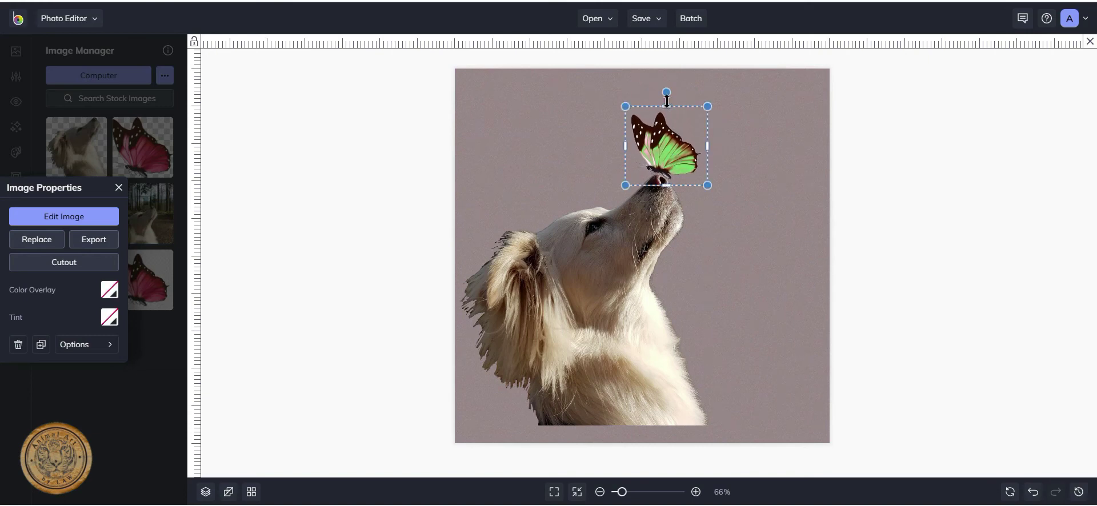
left_click_drag(666, 96, 662, 93)
left_click_drag(665, 137, 656, 137)
left_click_drag(700, 102, 682, 121)
left_click_drag(658, 161, 666, 161)
left_click_drag(657, 109, 652, 110)
left_click_drag(658, 152, 658, 154)
left_click(777, 202)
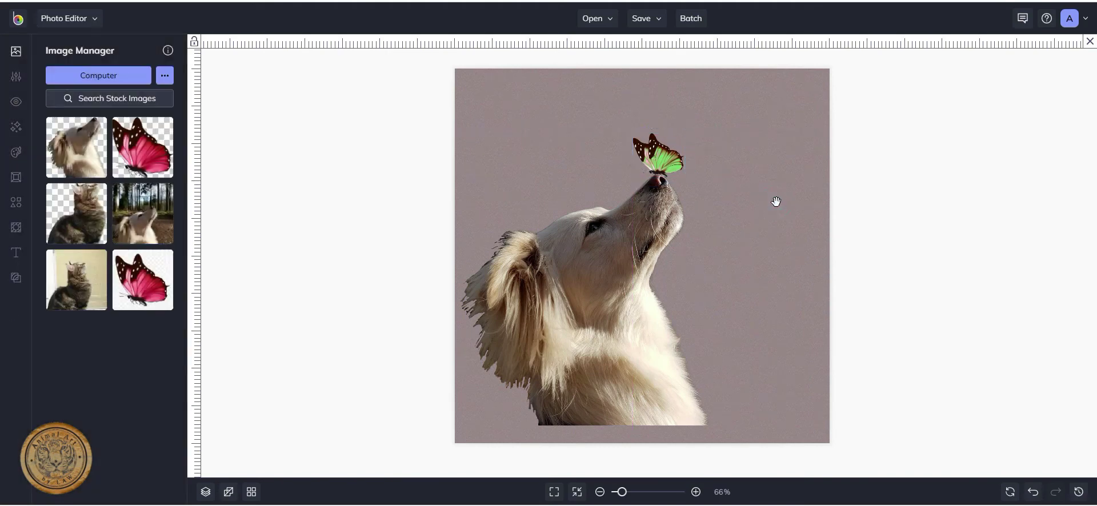
Merge the layers and save the composite to the computer as a JPG named "sherlock butterfly dk grey"
left_click(228, 492)
left_click(645, 21)
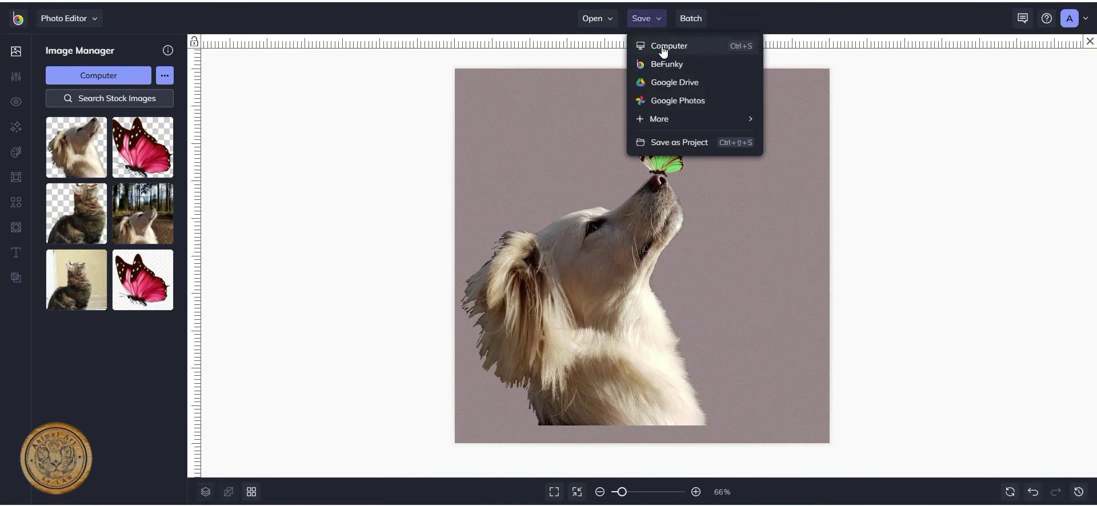
left_click(663, 48)
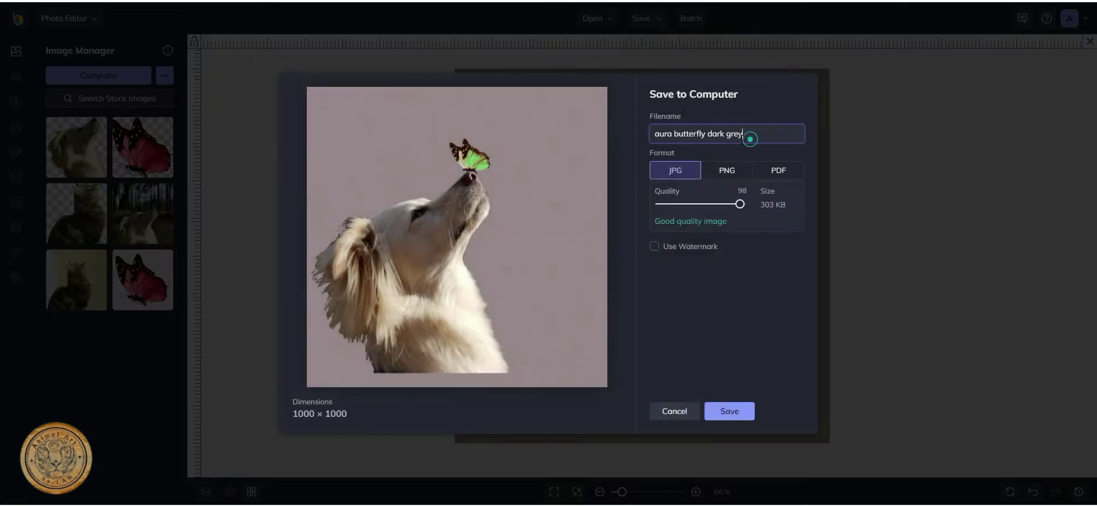
left_click_drag(750, 136, 652, 139)
type("sherl")
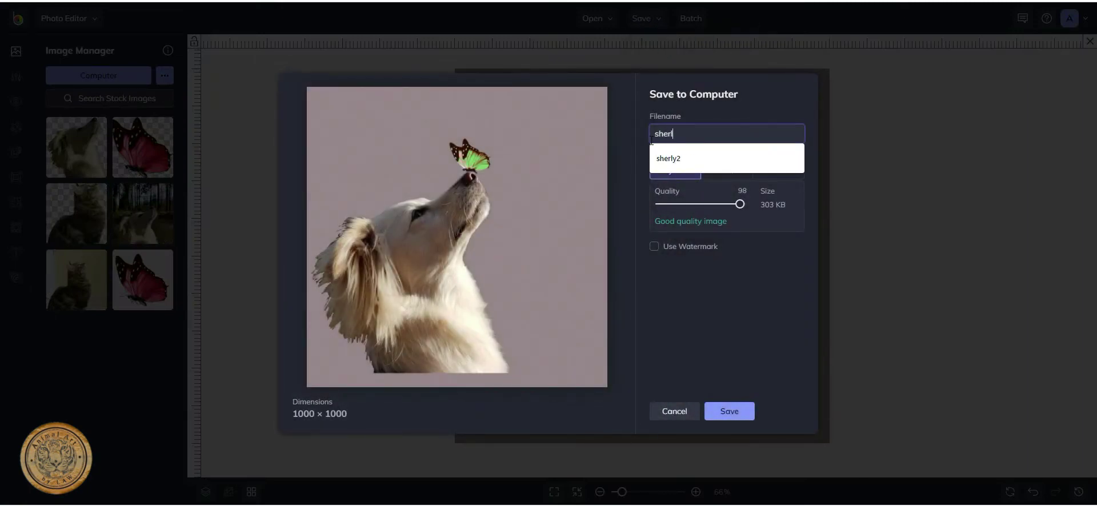
type("ock butterfly dk grey")
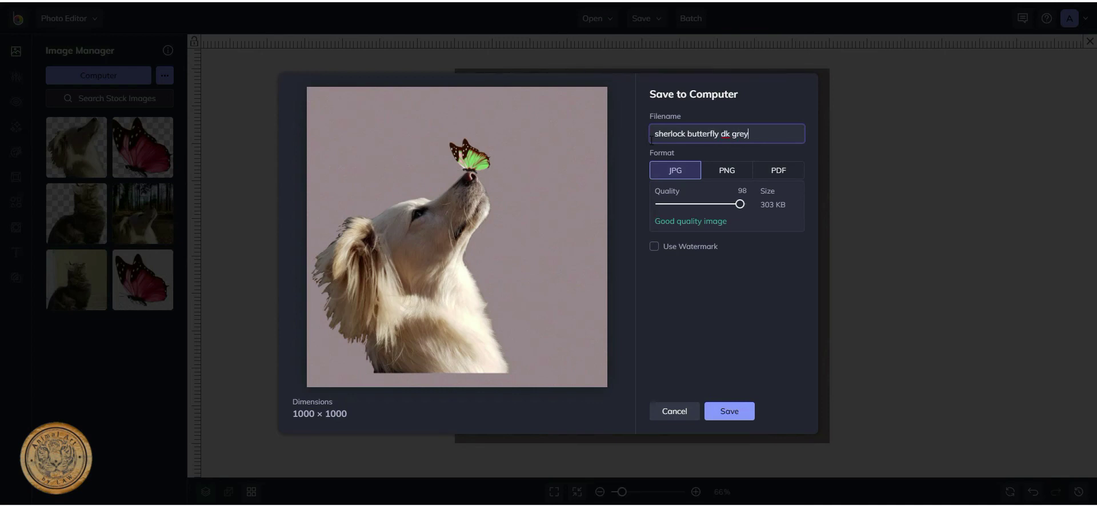
left_click(734, 411)
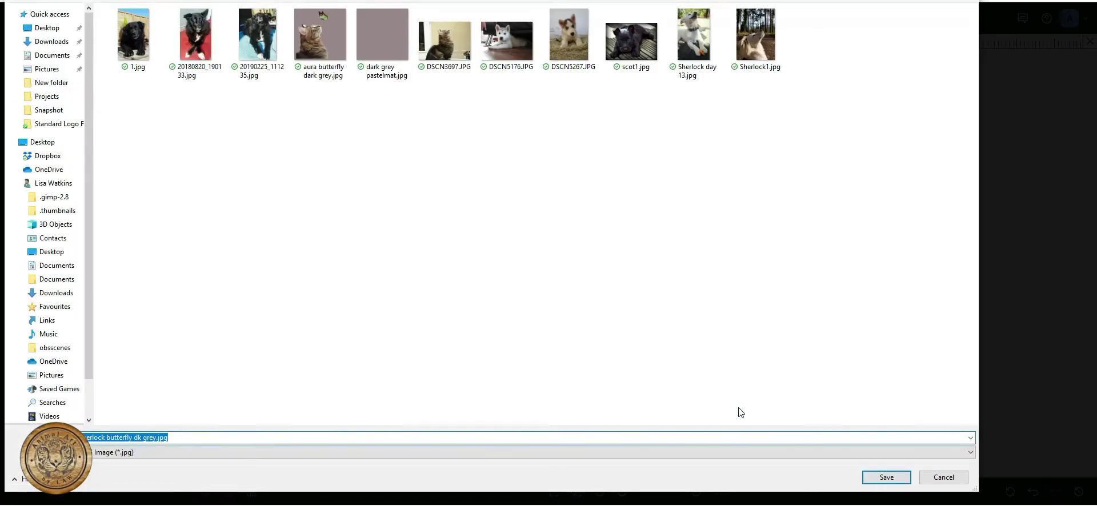
left_click(879, 476)
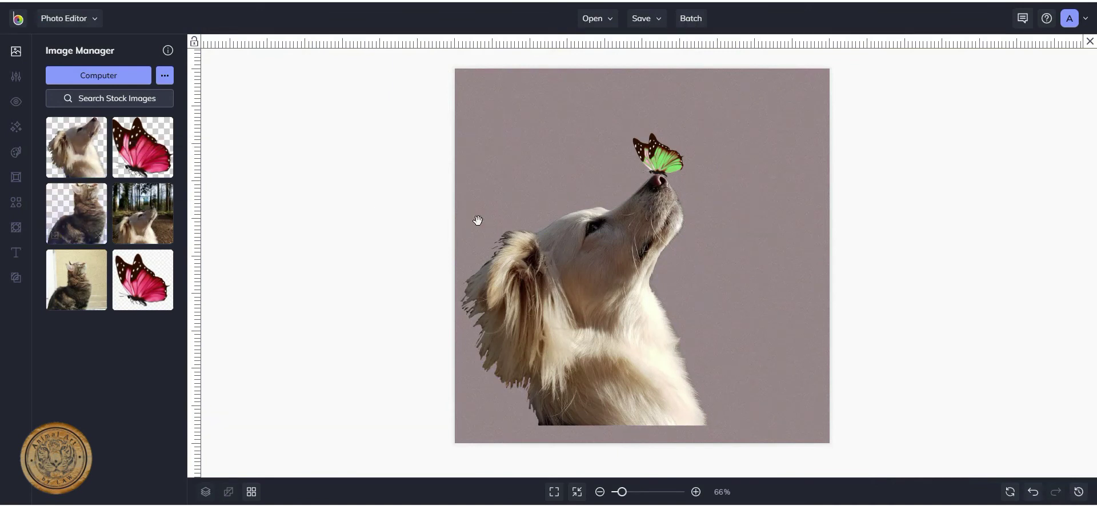
Undo the layer merge and delete the dog and butterfly layers, leaving only the pastelmat background
left_click(1033, 493)
left_click(1033, 493)
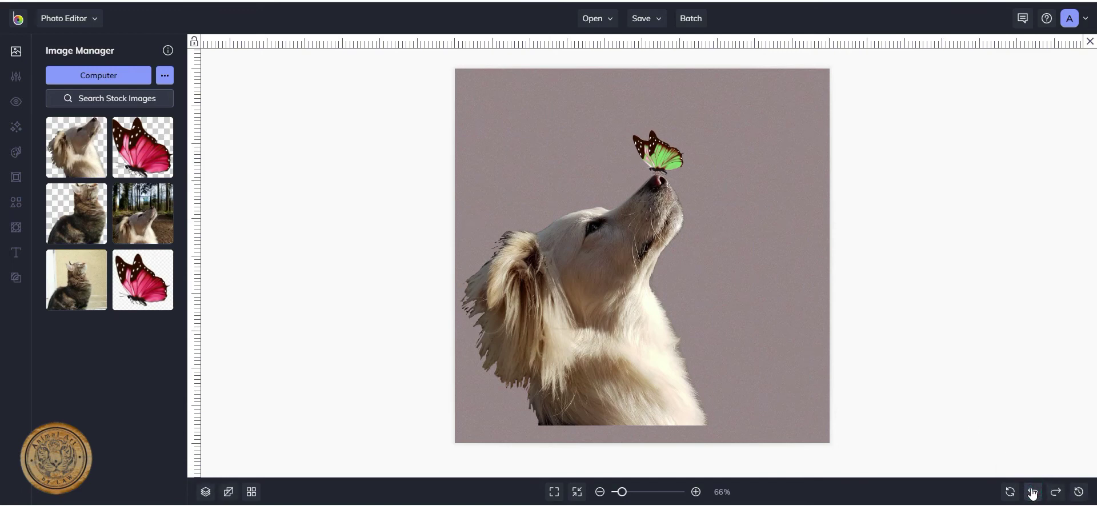
left_click(636, 237)
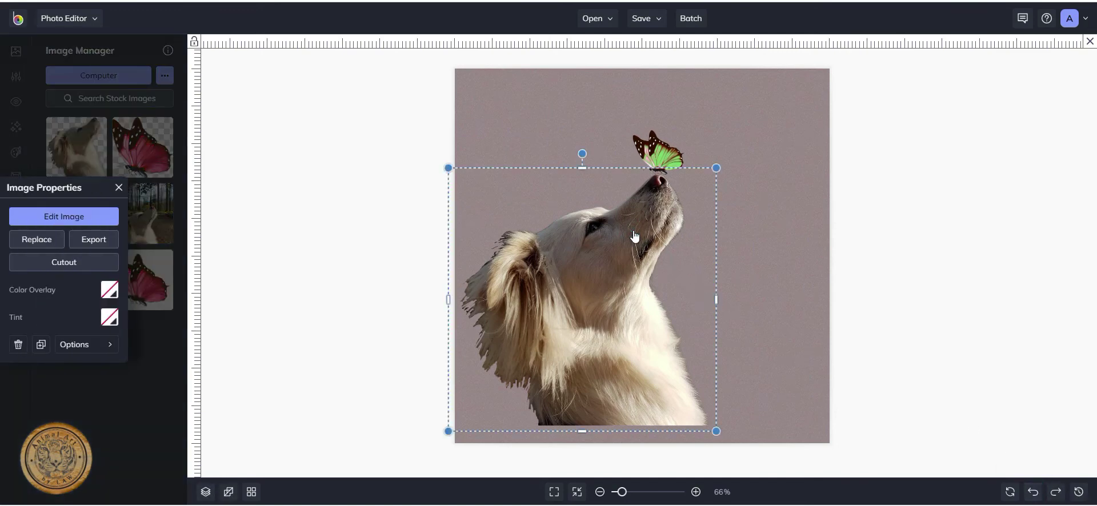
key("Delete")
left_click(656, 160)
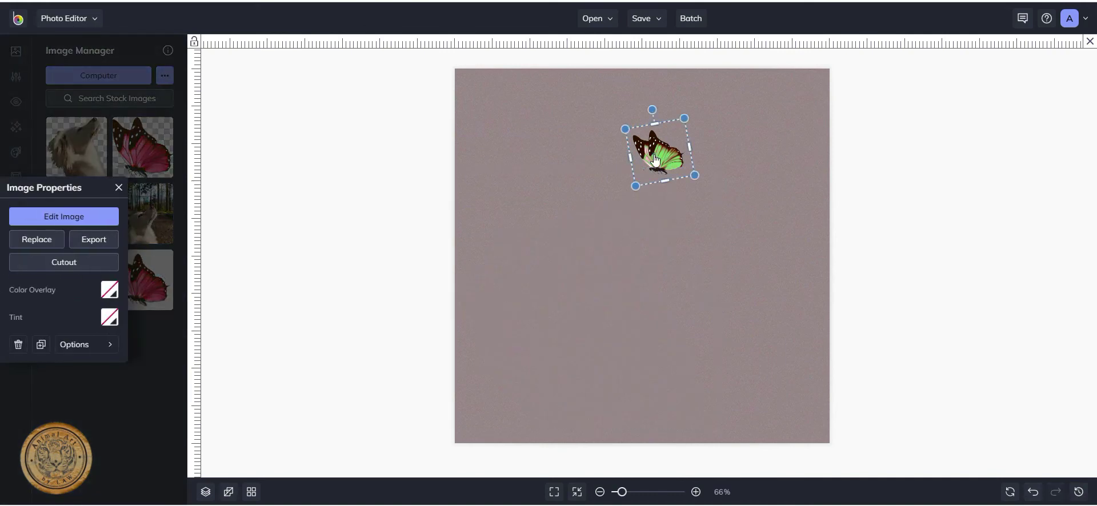
key("Delete")
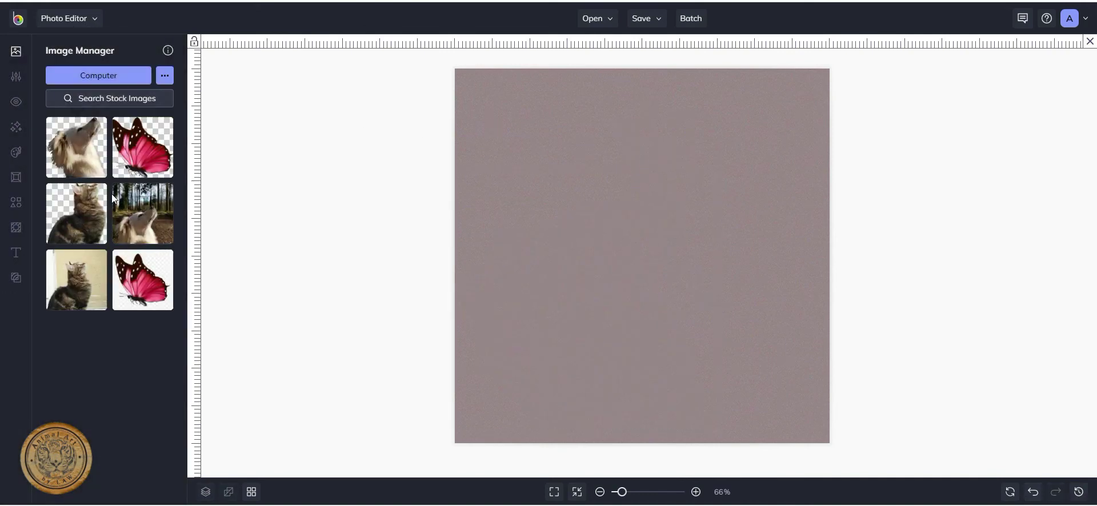
Add the saved dog cutout to the empty background as a layer and enlarge it proportionally
mouse_move(99, 150)
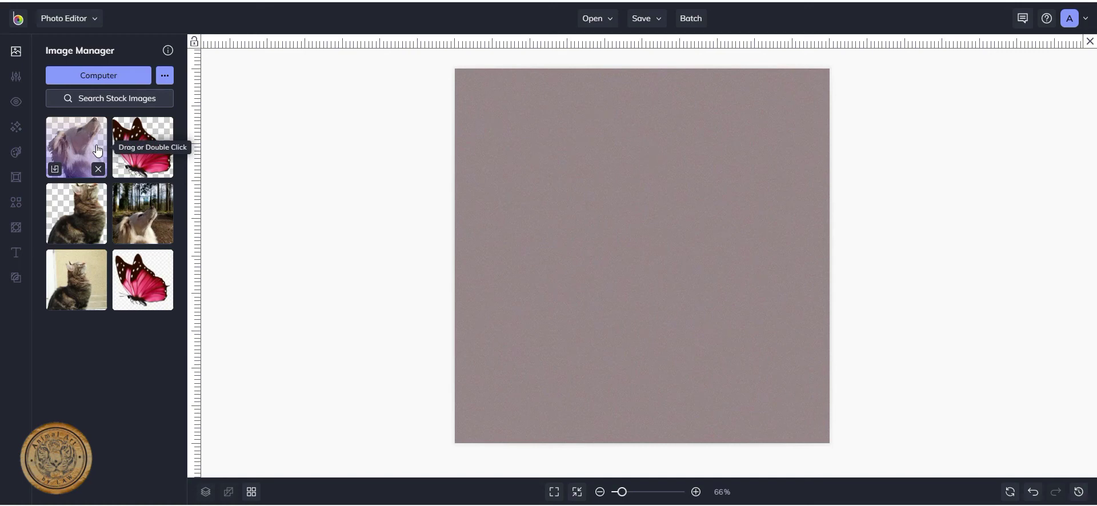
right_click(90, 146)
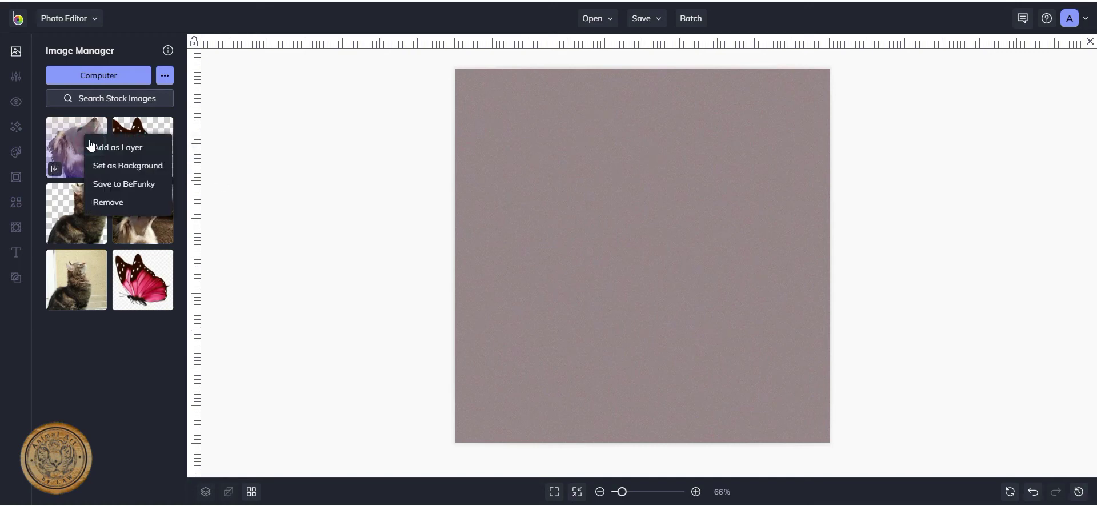
left_click(102, 147)
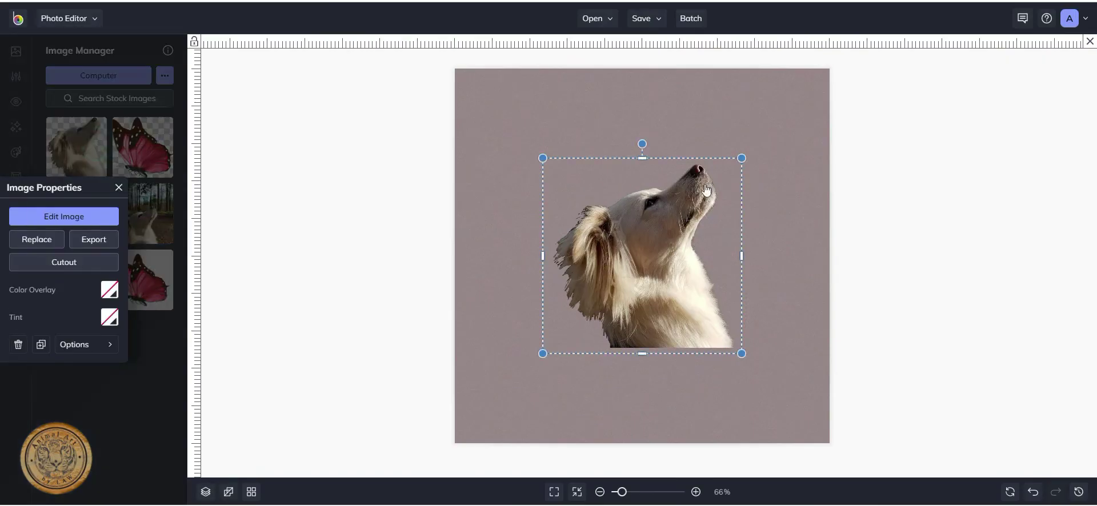
left_click_drag(738, 160, 786, 115)
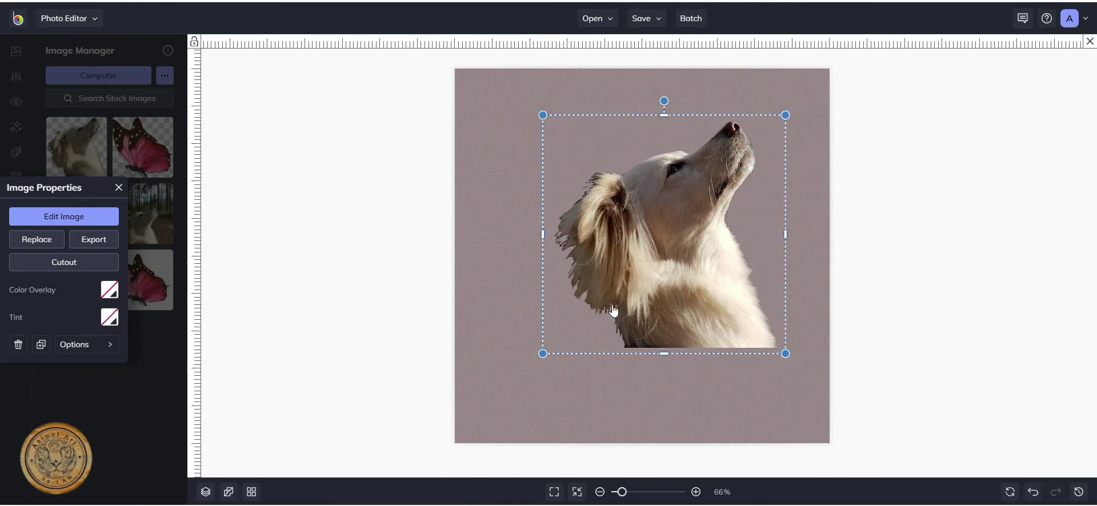
Enlarge the dog cutout proportionally until it spans most of the lower canvas, leaving space above its nose
left_click_drag(543, 352, 475, 421)
left_click_drag(786, 115, 805, 104)
left_click_drag(670, 216, 679, 229)
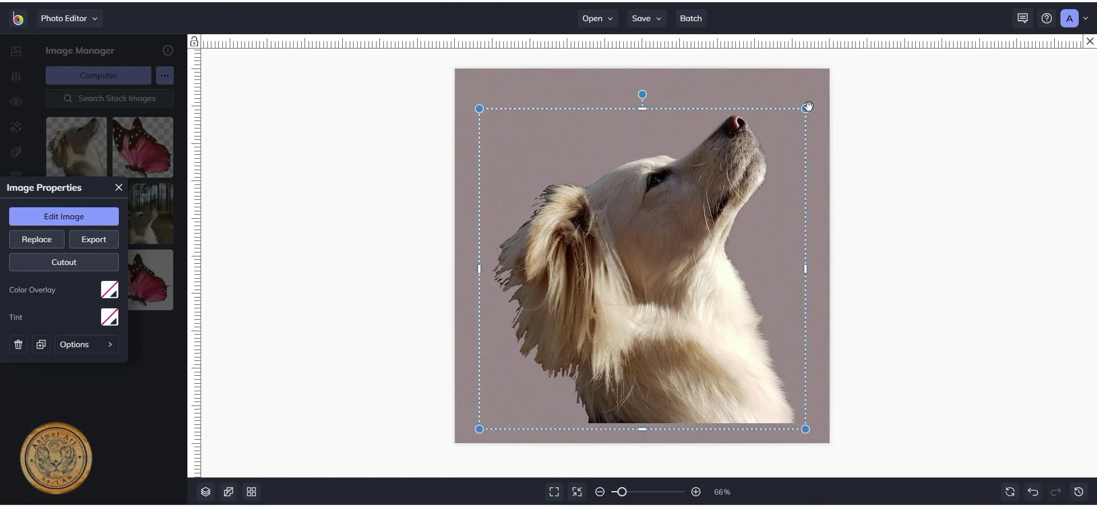
left_click_drag(810, 105, 768, 145)
left_click(253, 254)
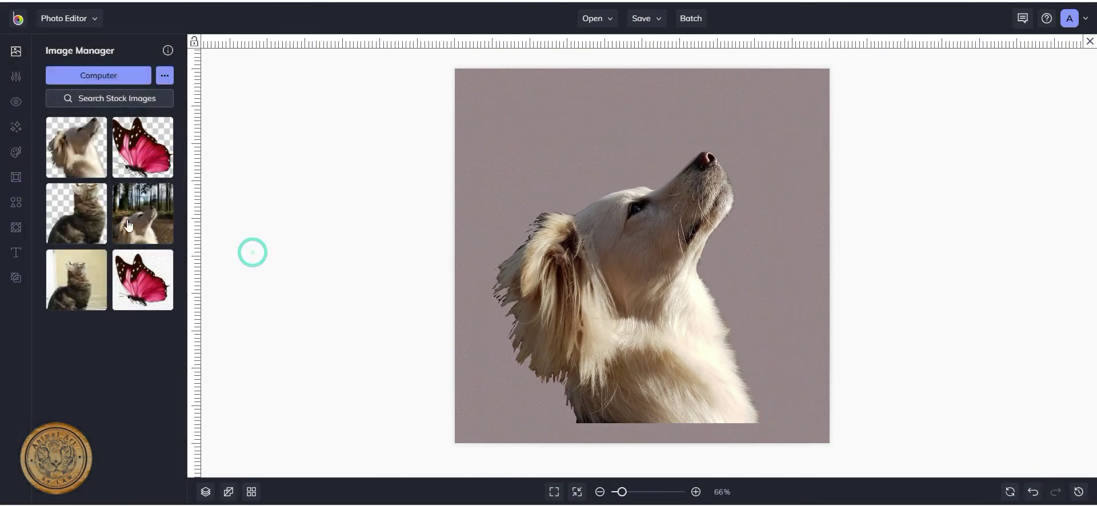
Add the saved cat cutout as a layer and place it in the canvas's lower-left corner, in front of the dog
right_click(87, 211)
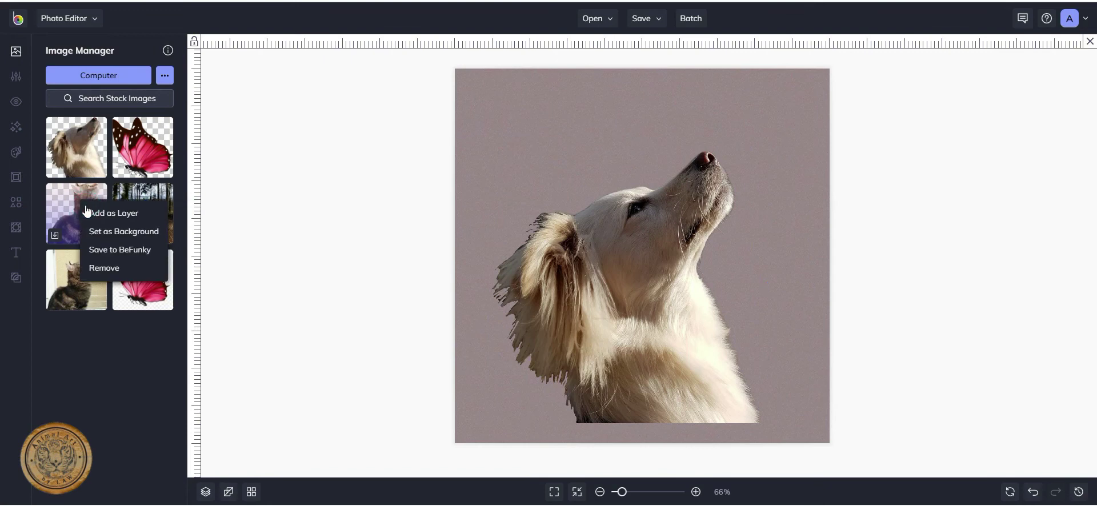
left_click(87, 212)
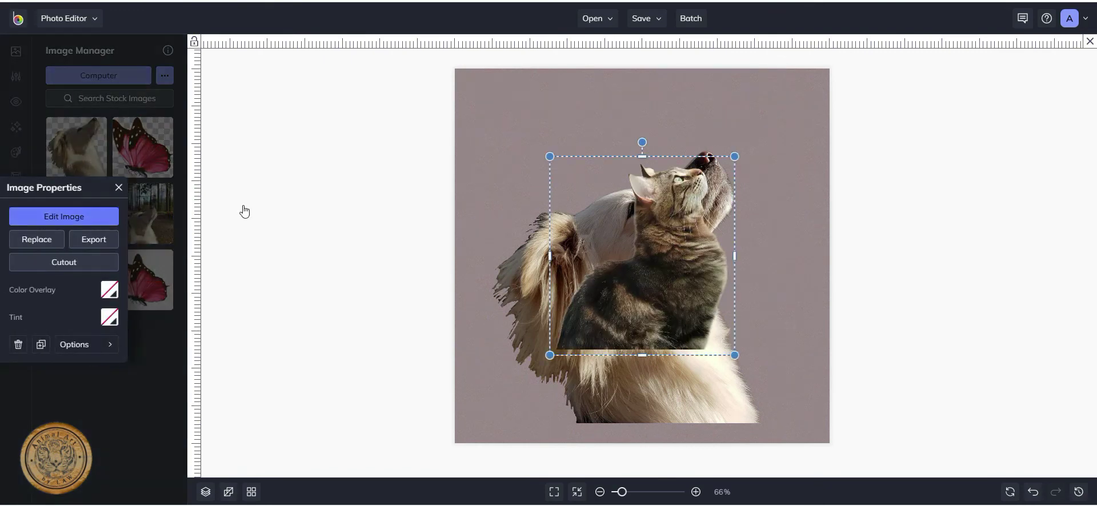
left_click_drag(640, 259, 530, 391)
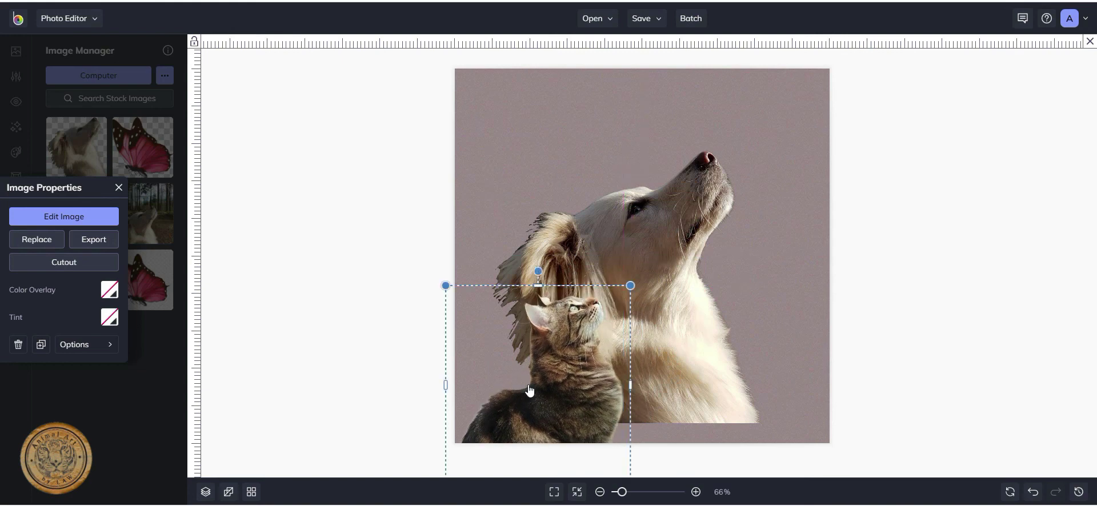
left_click(118, 188)
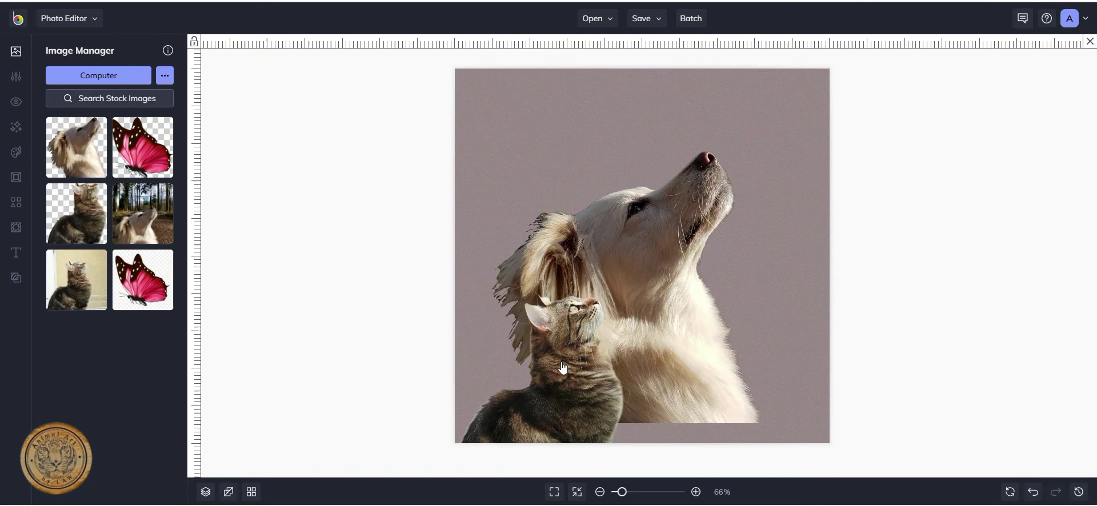
Crop the cat layer freeform to its head and chest, 1462 by 1418 px, and finish editing the image
left_click(588, 335)
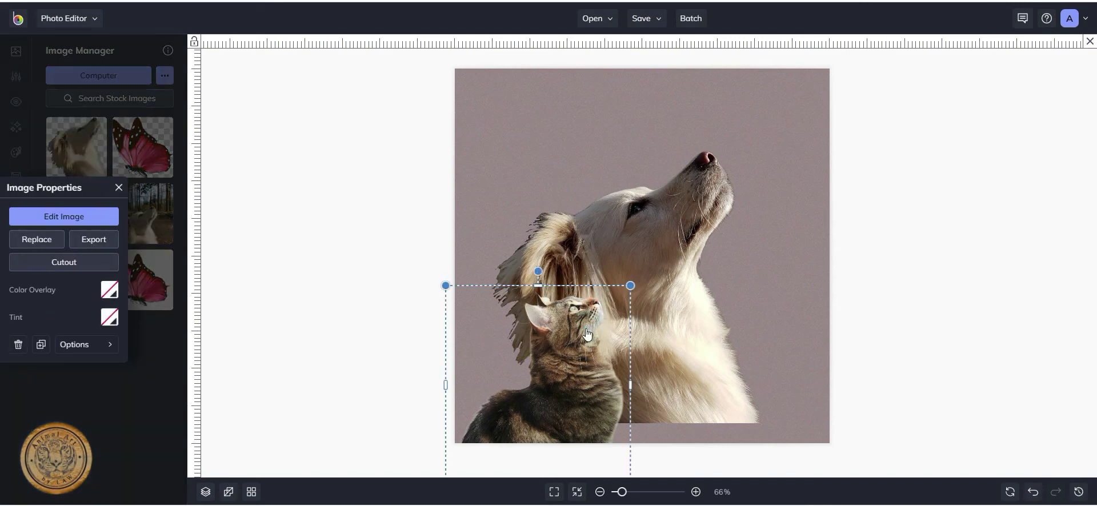
left_click(92, 216)
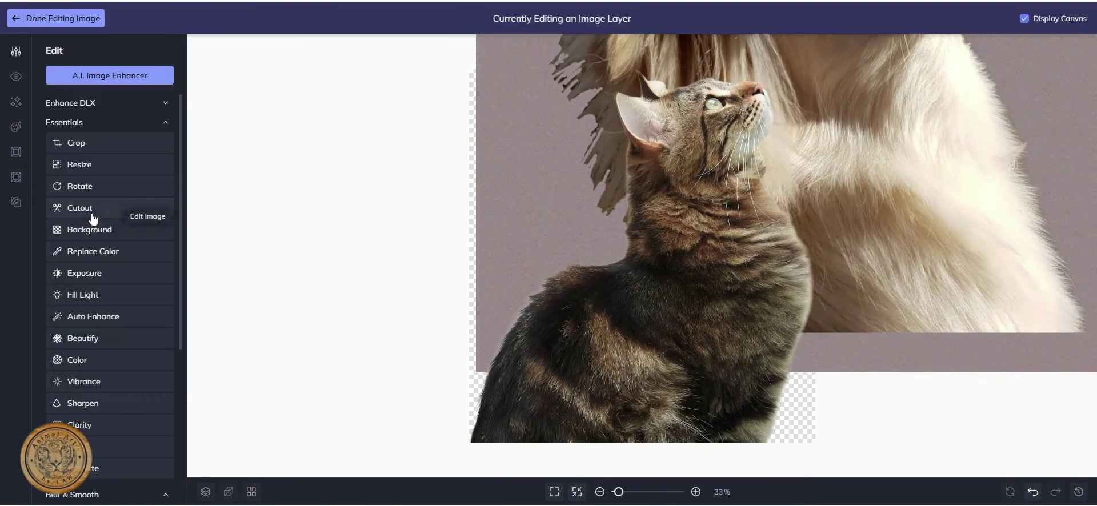
left_click(102, 145)
left_click_drag(639, 188, 642, 165)
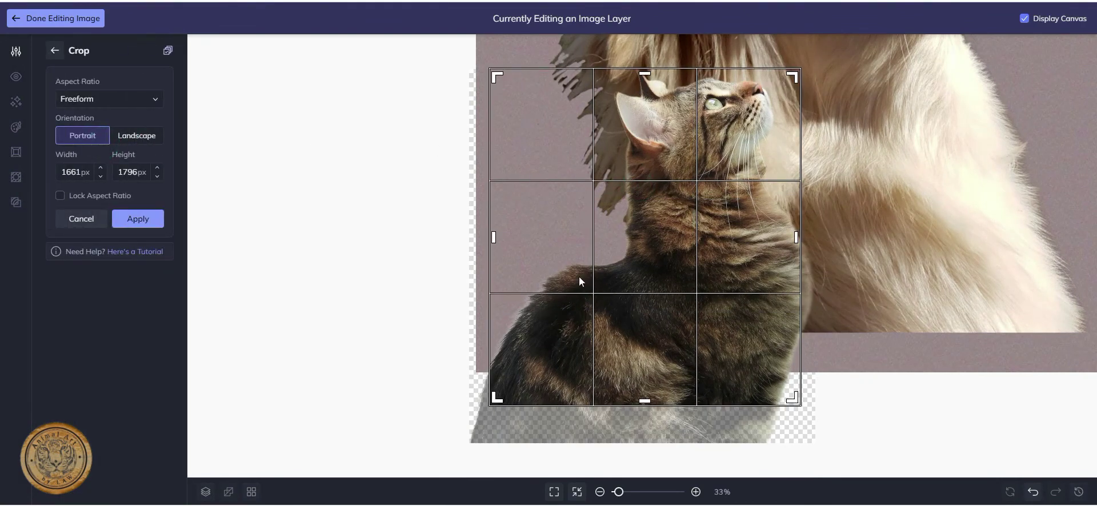
left_click_drag(501, 405, 547, 333)
left_click_drag(799, 334, 815, 332)
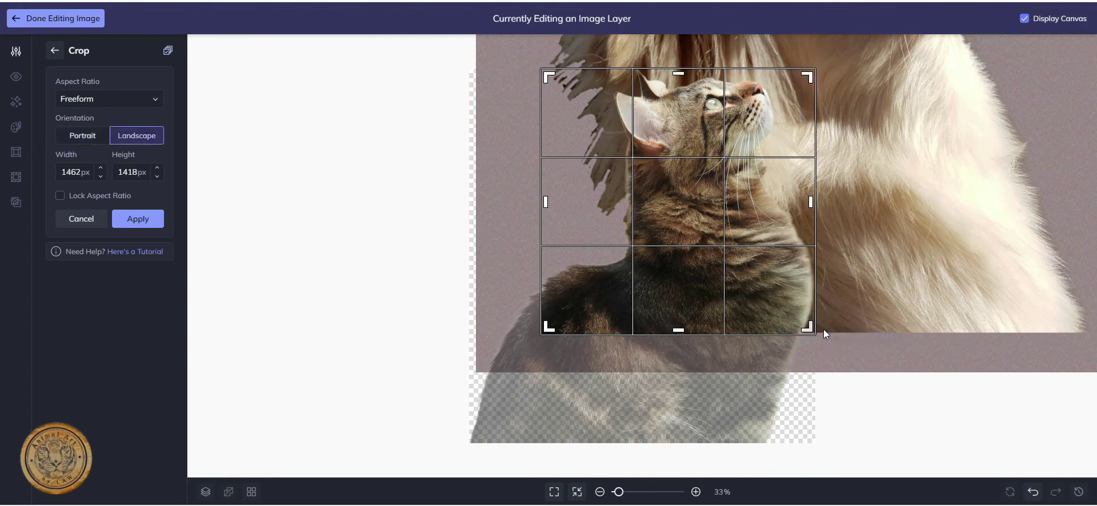
left_click(137, 219)
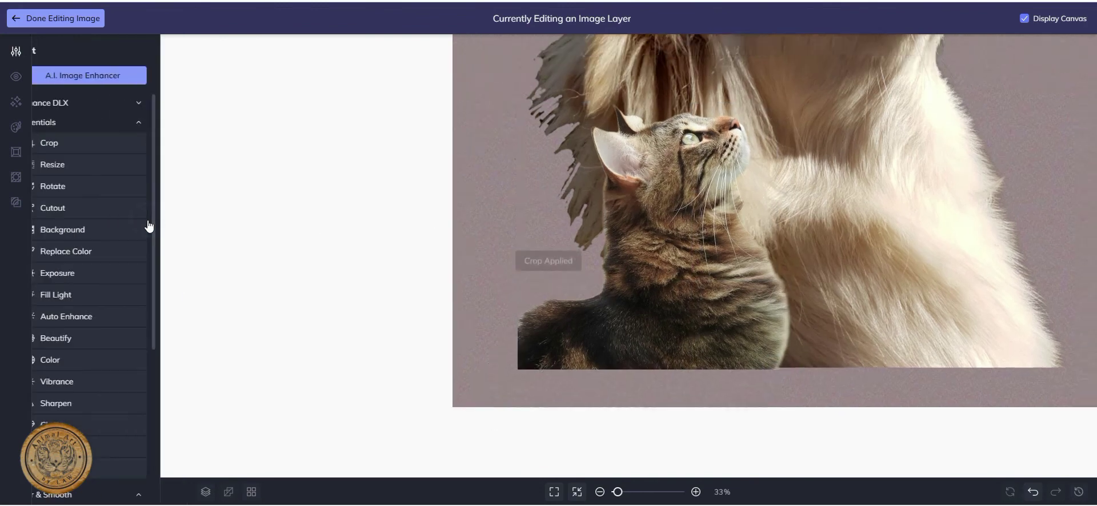
left_click(85, 19)
Enlarge the cropped cat against the canvas's left edge and shift the dog to the right behind it
left_click_drag(634, 282, 705, 216)
left_click_drag(615, 292, 566, 287)
left_click_drag(705, 206, 739, 198)
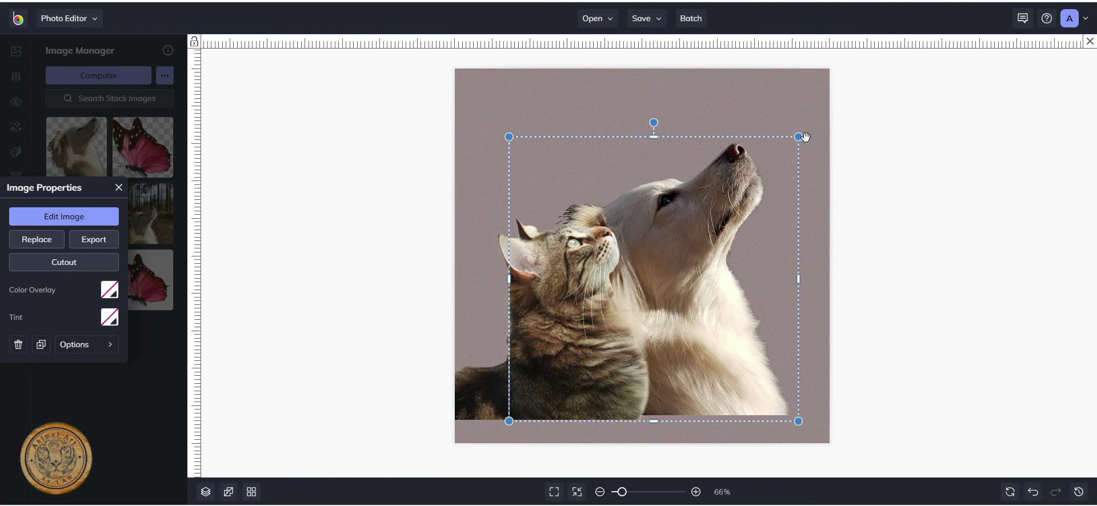
Shrink the dog cutout to roughly the cat's size and place it just to the right of the cat
left_click_drag(800, 138, 776, 158)
mouse_move(681, 240)
left_mouse_down()
mouse_move(684, 225)
mouse_move(695, 261)
left_mouse_up()
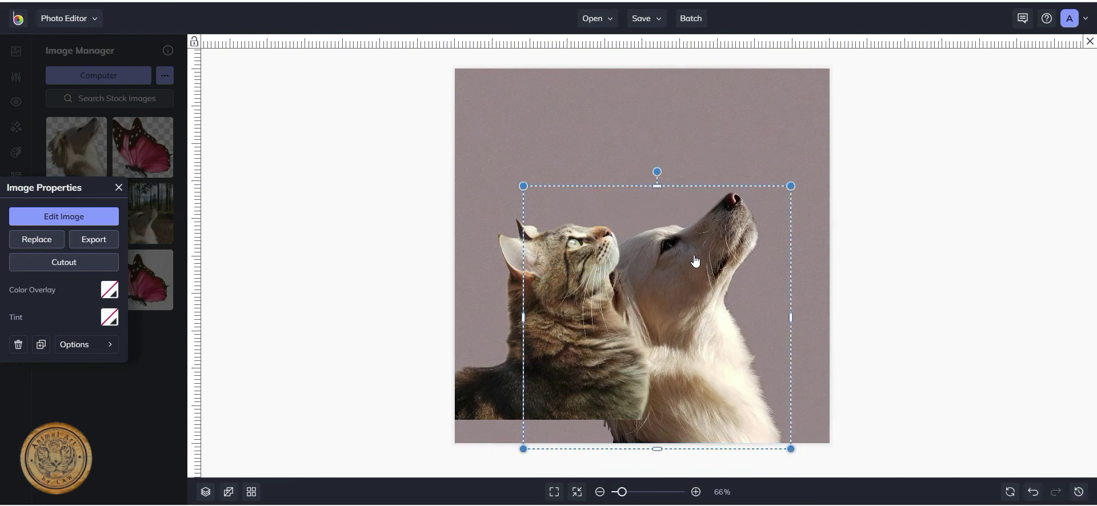
left_click_drag(791, 186, 734, 243)
left_click_drag(670, 301, 707, 274)
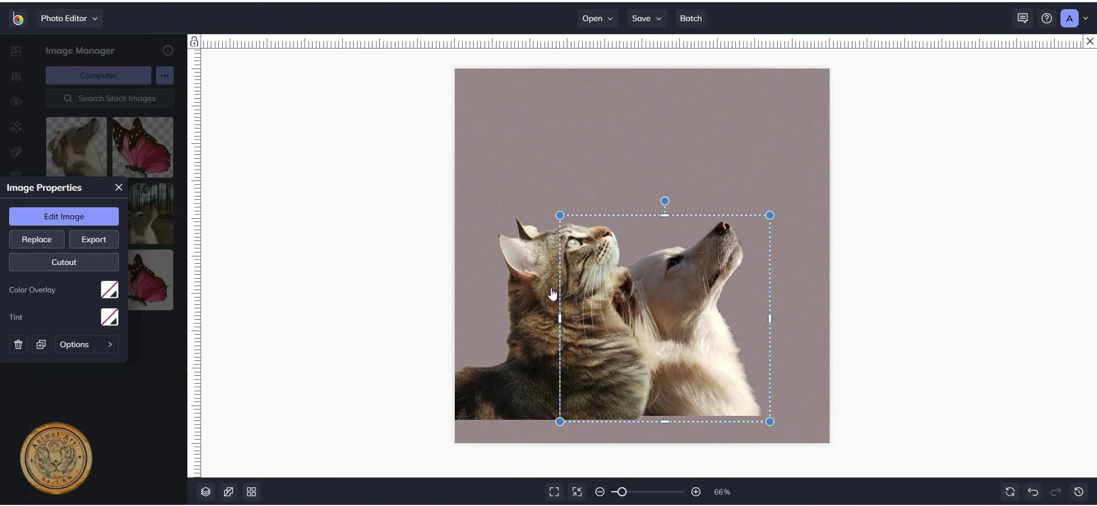
Swap the animals so the cat stands to the right of the dog, and enlarge the dog slightly
left_click_drag(543, 293, 669, 286)
left_click_drag(603, 297, 482, 300)
left_click_drag(666, 207, 692, 182)
left_click_drag(576, 291, 569, 298)
left_click_drag(727, 310, 647, 312)
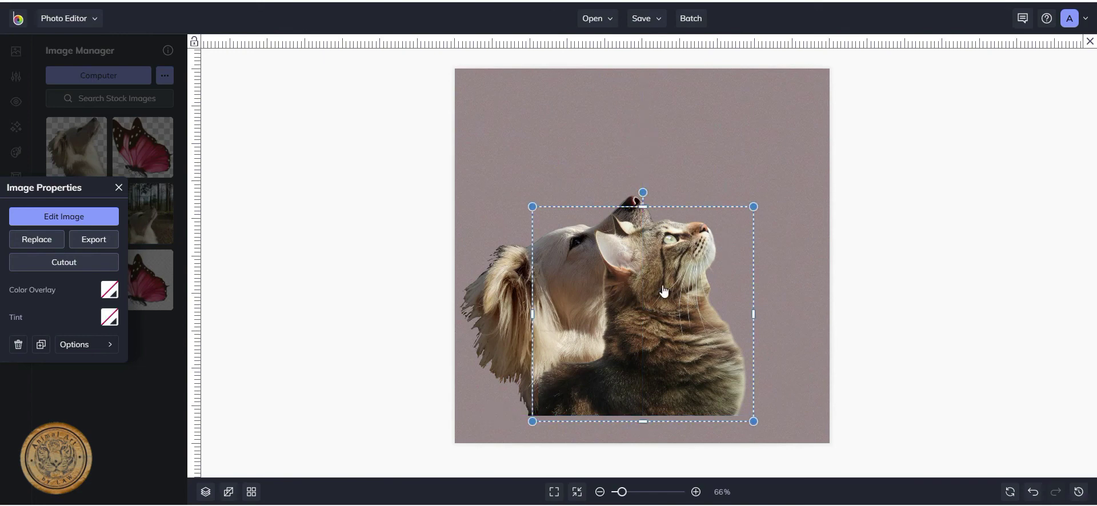
Send the cat layer behind the dog and enlarge the dog so it partly overlaps the cat
left_click(81, 343)
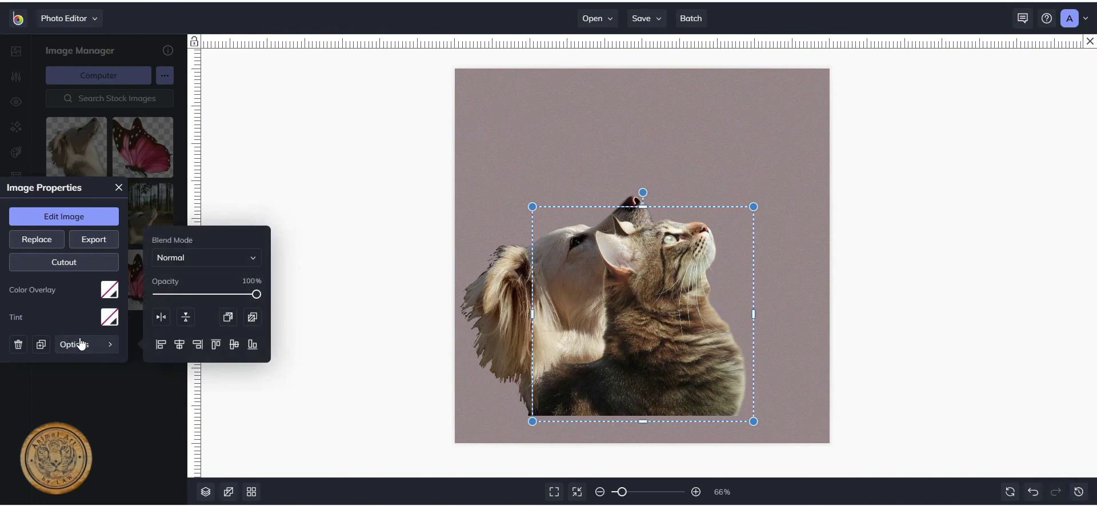
left_click(228, 318)
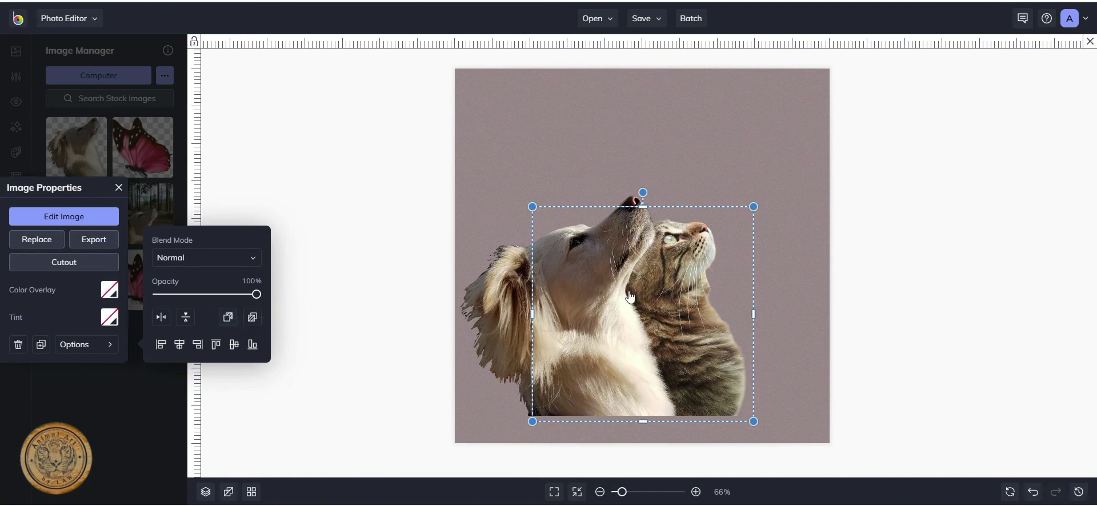
left_click_drag(675, 293, 628, 300)
left_click_drag(709, 324, 727, 334)
left_click_drag(532, 311, 579, 309)
left_click_drag(672, 201, 710, 162)
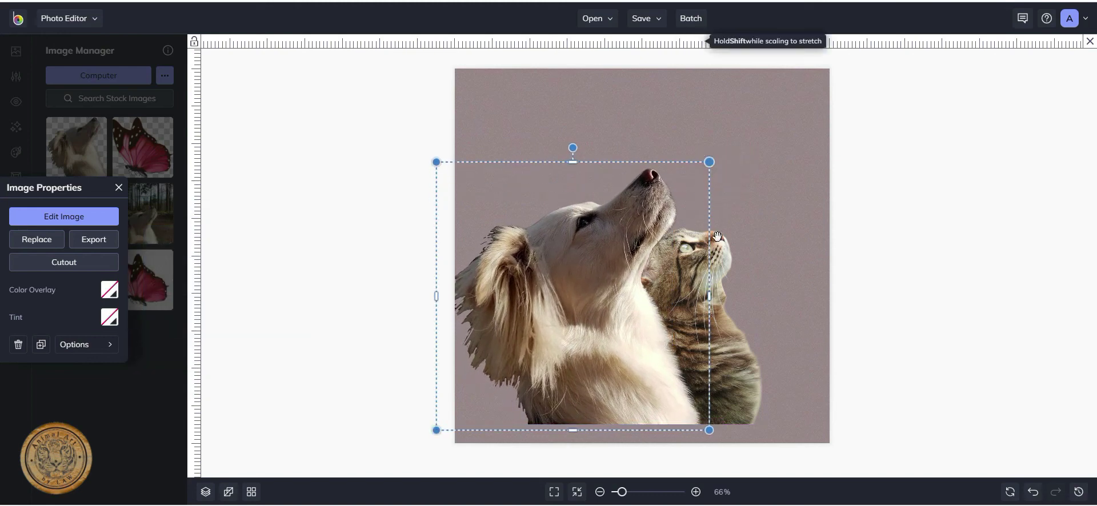
Move the cat toward the canvas's right side and the dog toward the left so both heads are separated
left_click(730, 352)
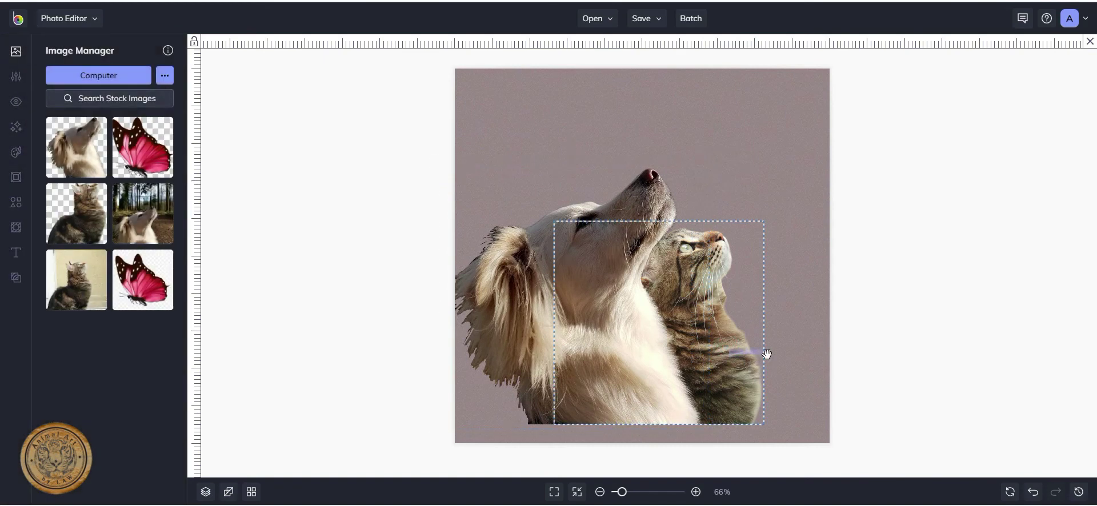
left_click(767, 354)
left_click_drag(746, 368, 800, 374)
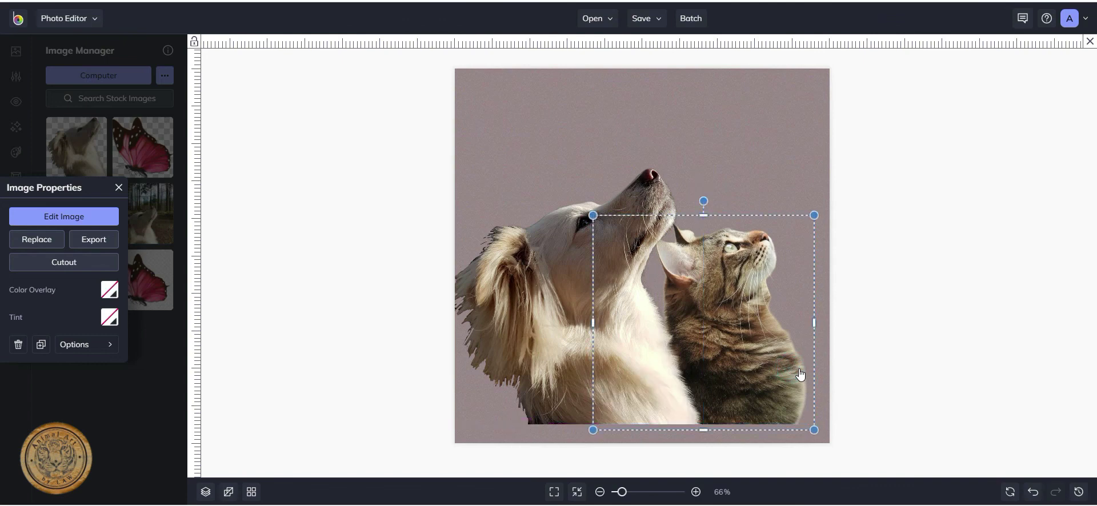
left_click_drag(577, 267, 536, 271)
Flip the cat horizontally to face the dog and move it against the canvas's right edge
left_click(718, 327)
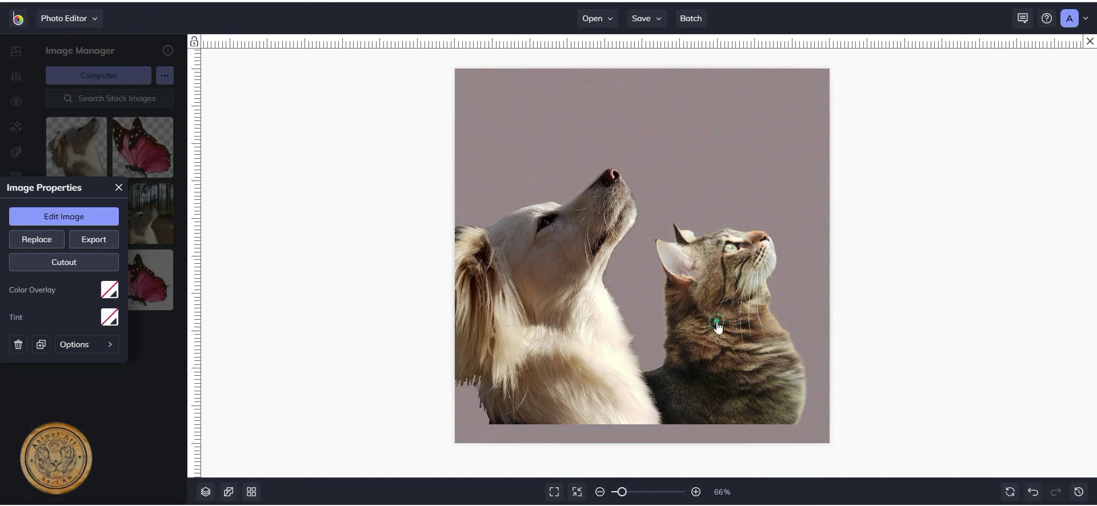
left_click(74, 345)
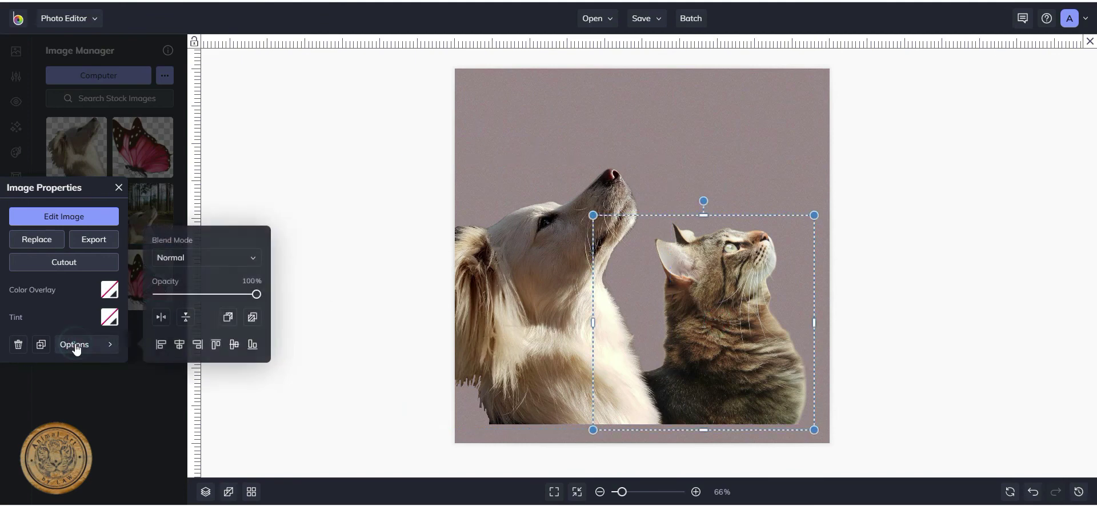
left_click(162, 319)
mouse_move(663, 318)
left_mouse_down()
mouse_move(692, 319)
mouse_move(662, 318)
left_mouse_up()
left_click_drag(729, 330, 788, 332)
Shrink the dog to the cat's height and align it with the cat, against the canvas's left edge
left_click_drag(597, 343, 571, 344)
left_click_drag(644, 165, 589, 216)
left_click_drag(530, 281, 587, 280)
left_click(597, 260)
left_click_drag(588, 281, 583, 280)
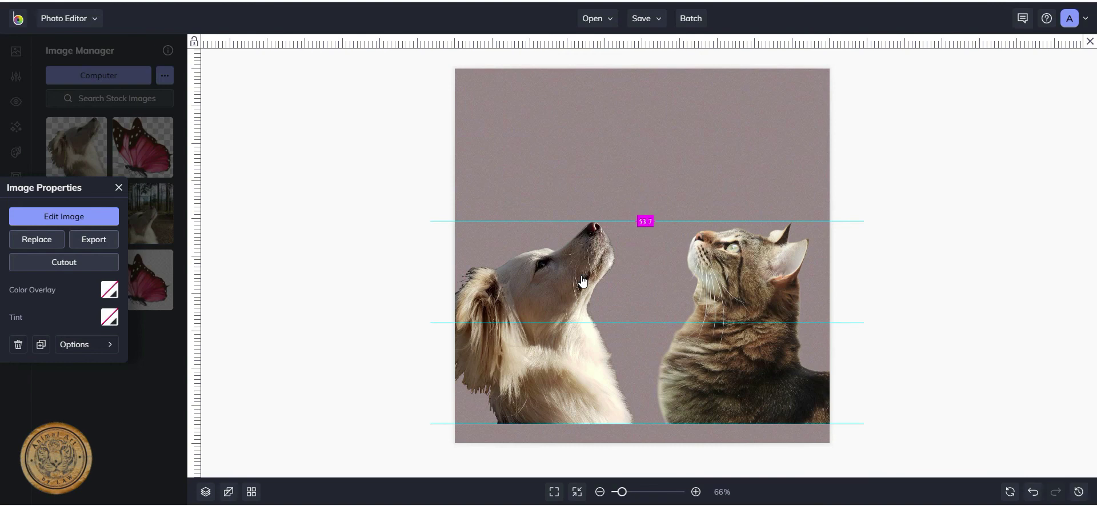
left_click_drag(583, 280, 582, 280)
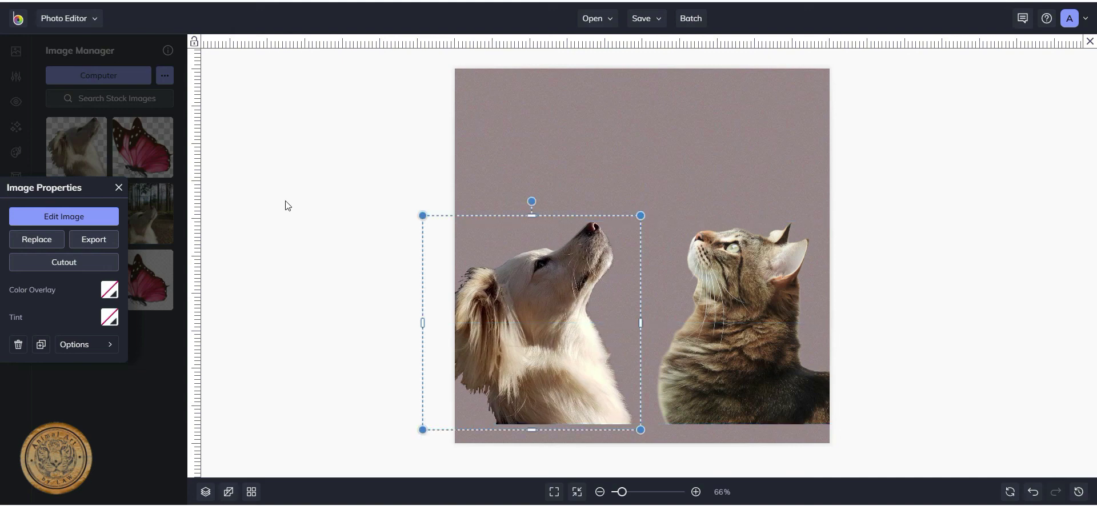
Add the butterfly cutout as a layer, shrink it, place it above and between the two animals, and rotate it clockwise
left_click(161, 142)
right_click(151, 139)
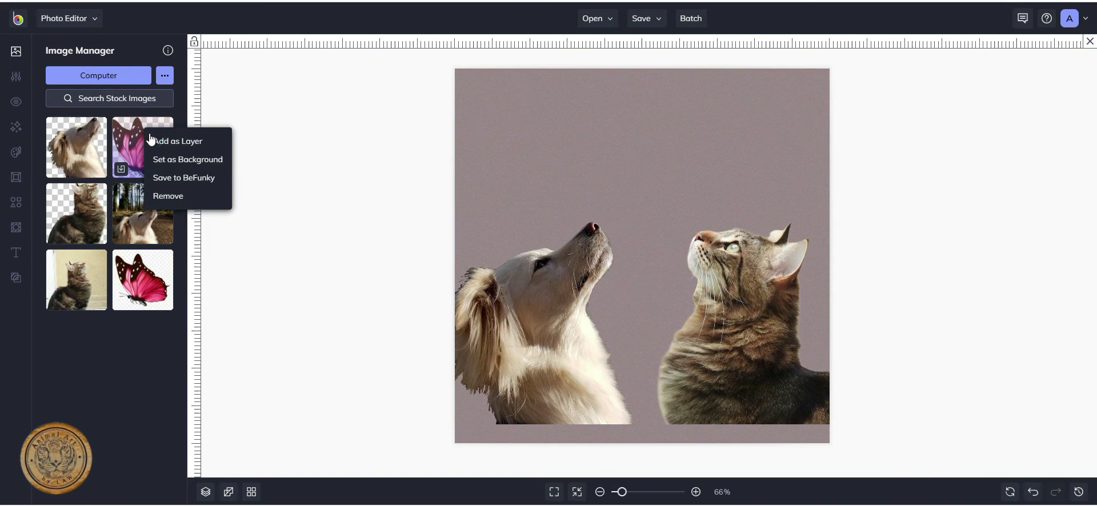
left_click(167, 141)
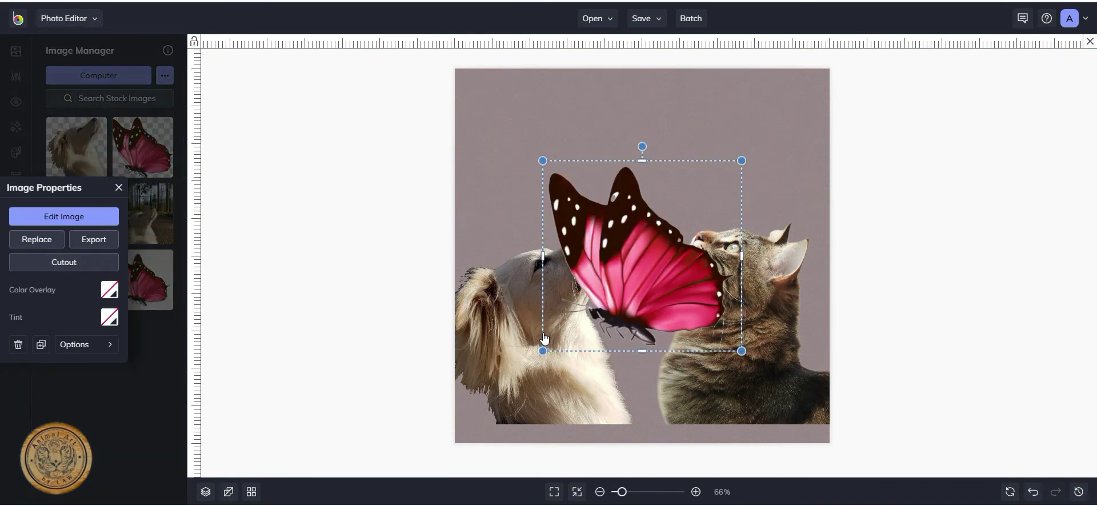
left_click_drag(543, 351, 673, 227)
left_click_drag(694, 189, 644, 160)
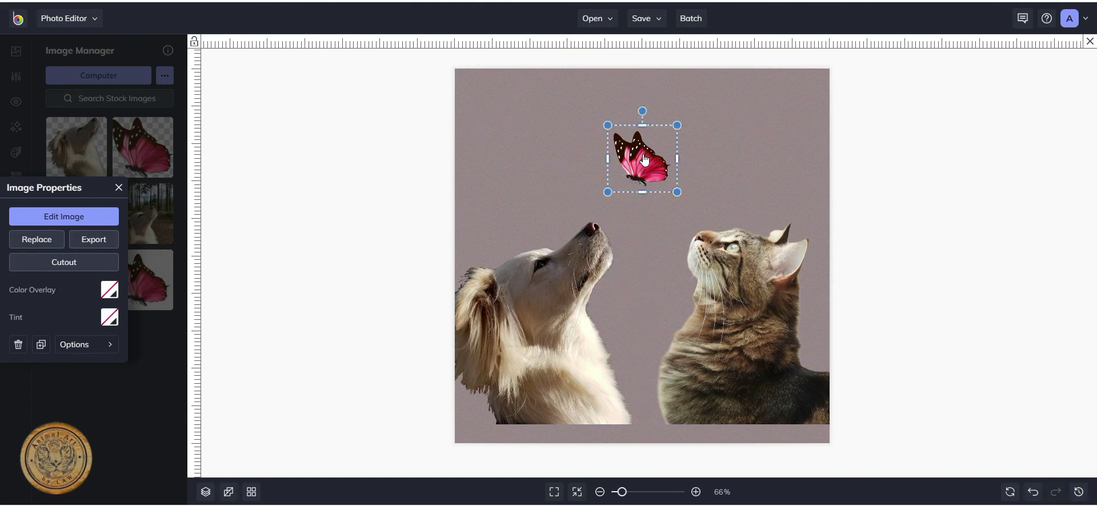
left_click_drag(644, 112, 666, 117)
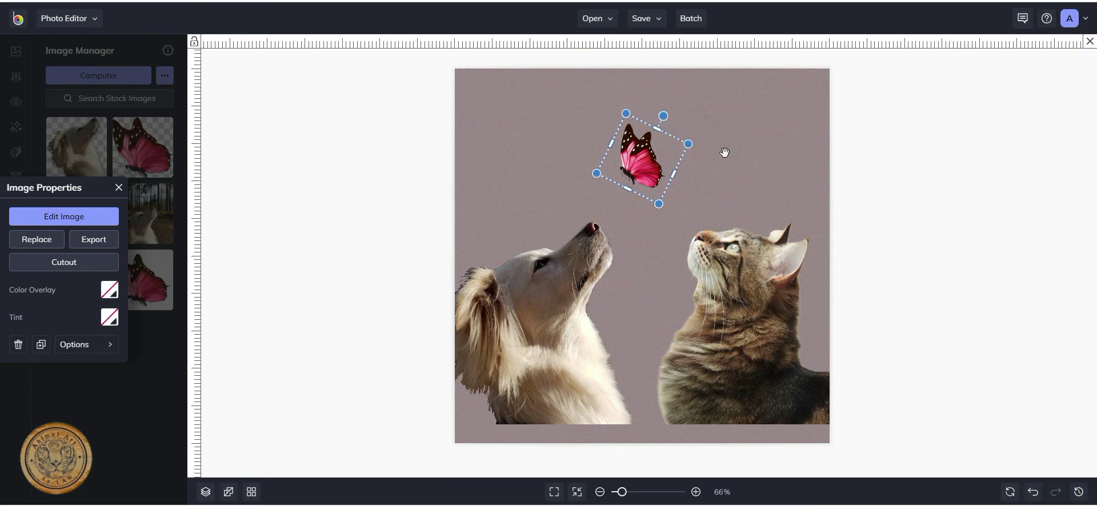
left_click(726, 152)
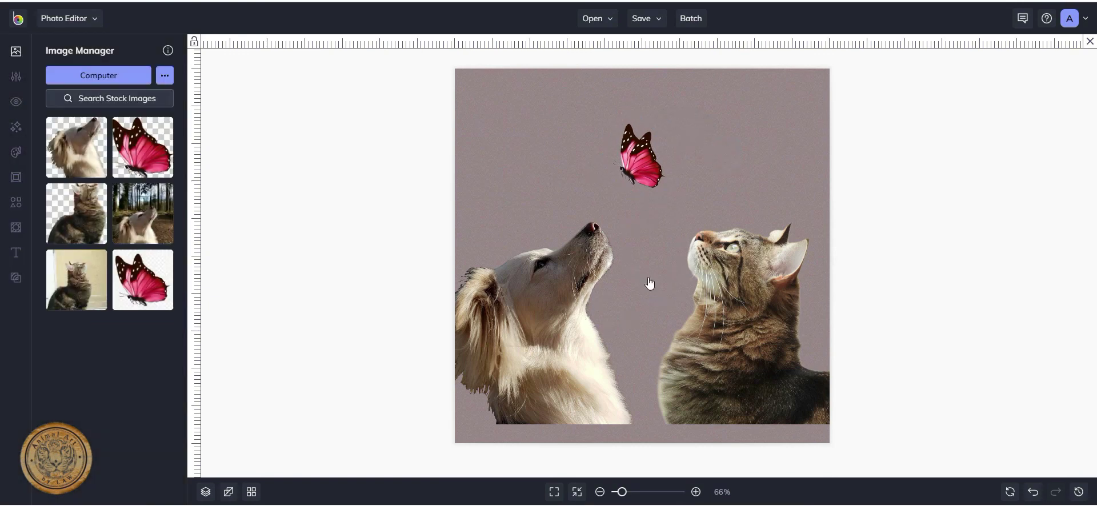
left_click(576, 281)
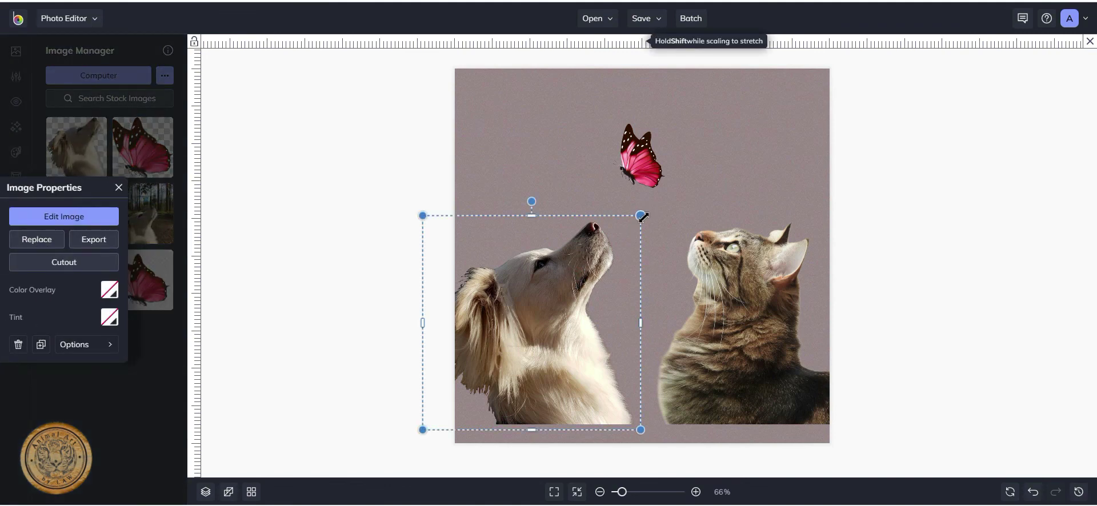
left_click_drag(643, 217, 665, 236)
left_click(760, 162)
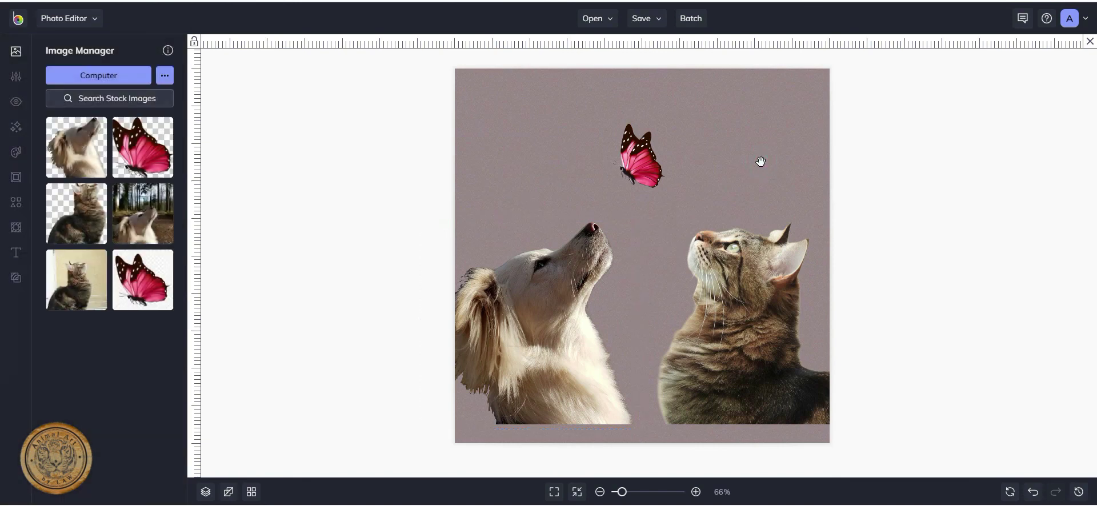